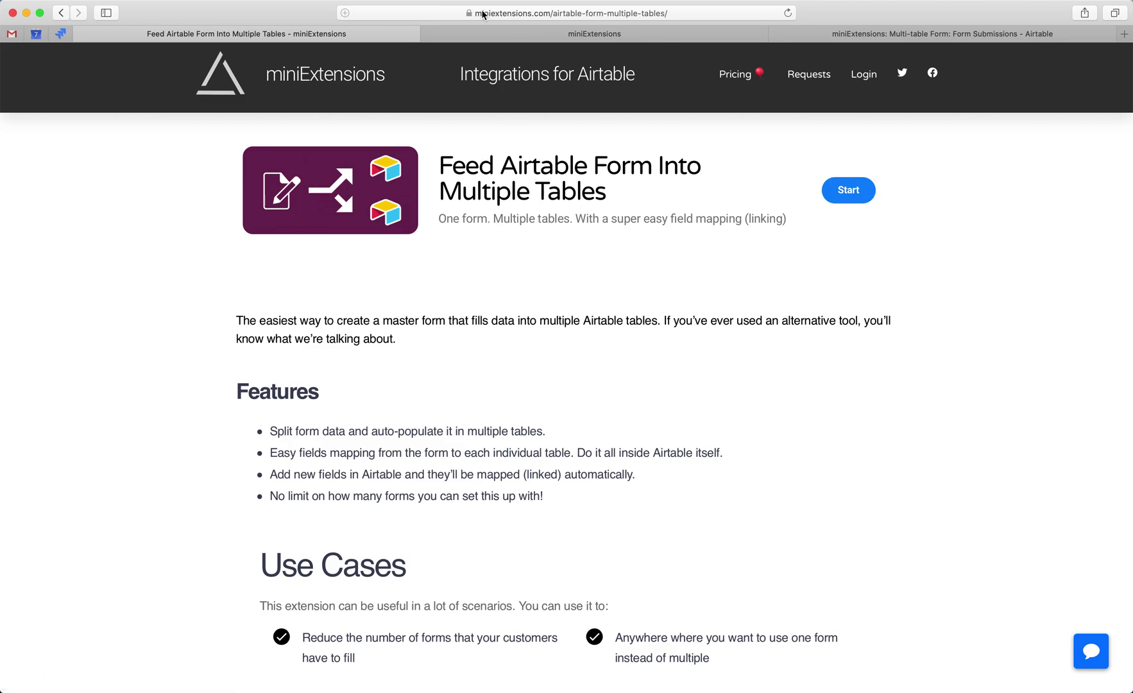
# - Fill in the demo form with a customer name and address, then move on to the milk order
pyautogui.scroll(-5, 503, 164)
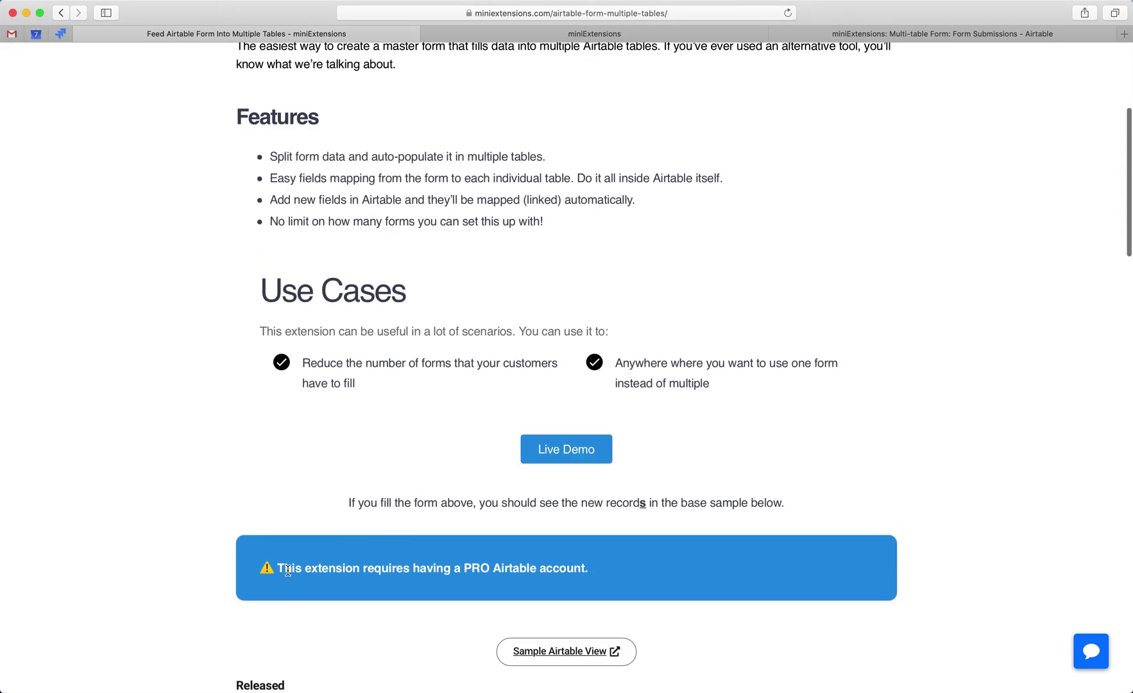
pyautogui.scroll(4, 283, 569)
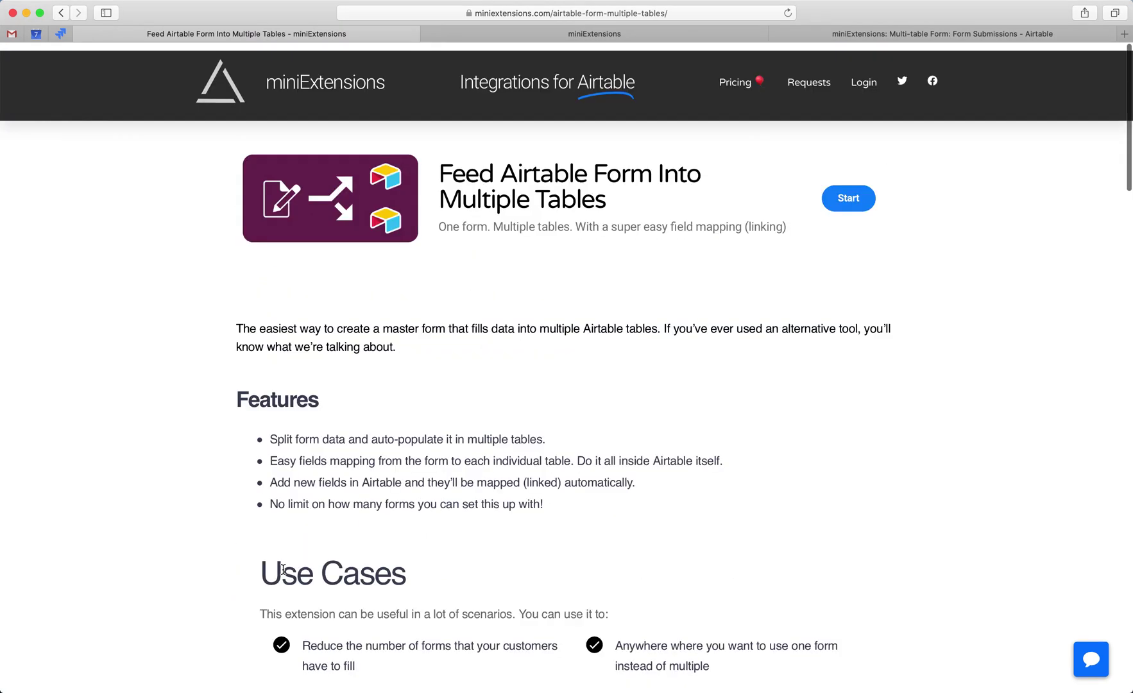
pyautogui.scroll(-5, 282, 569)
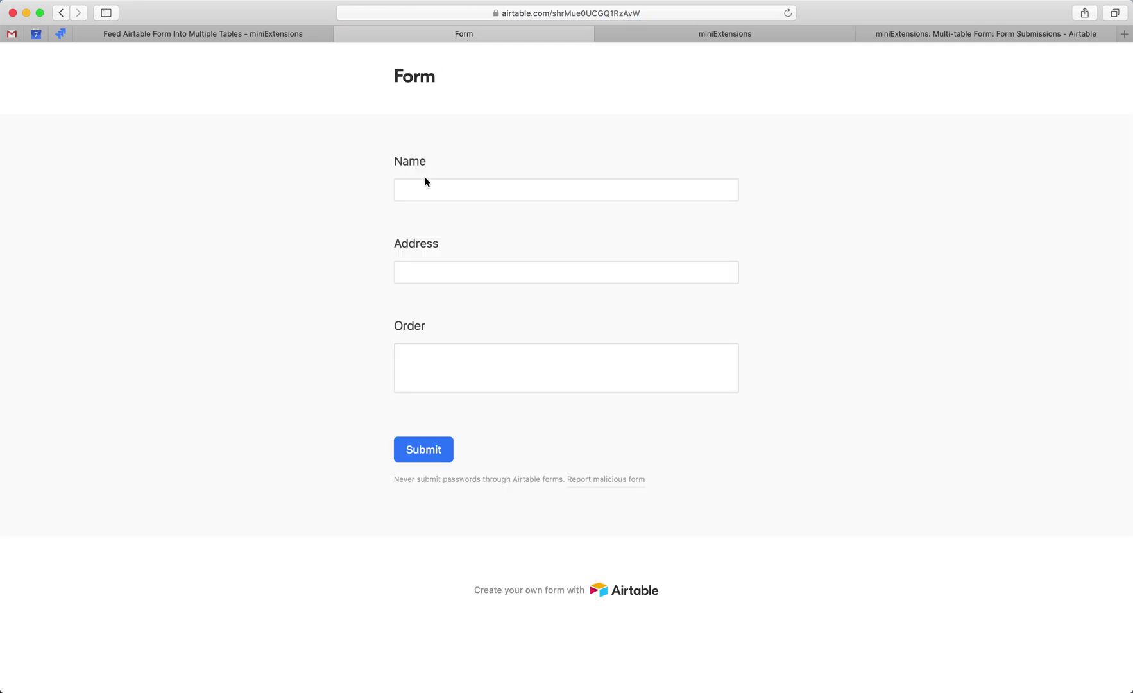
pyautogui.click(425, 186)
pyautogui.write('Abdul')
pyautogui.press('Tab')
pyautogui.write('100')
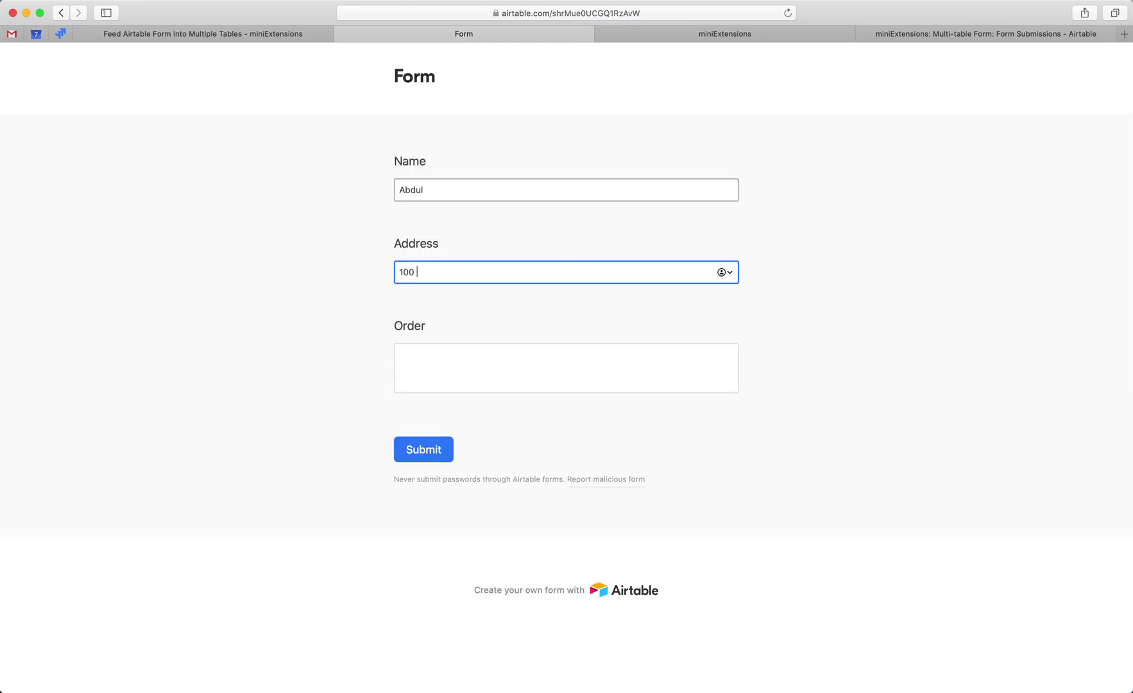
pyautogui.click(449, 370)
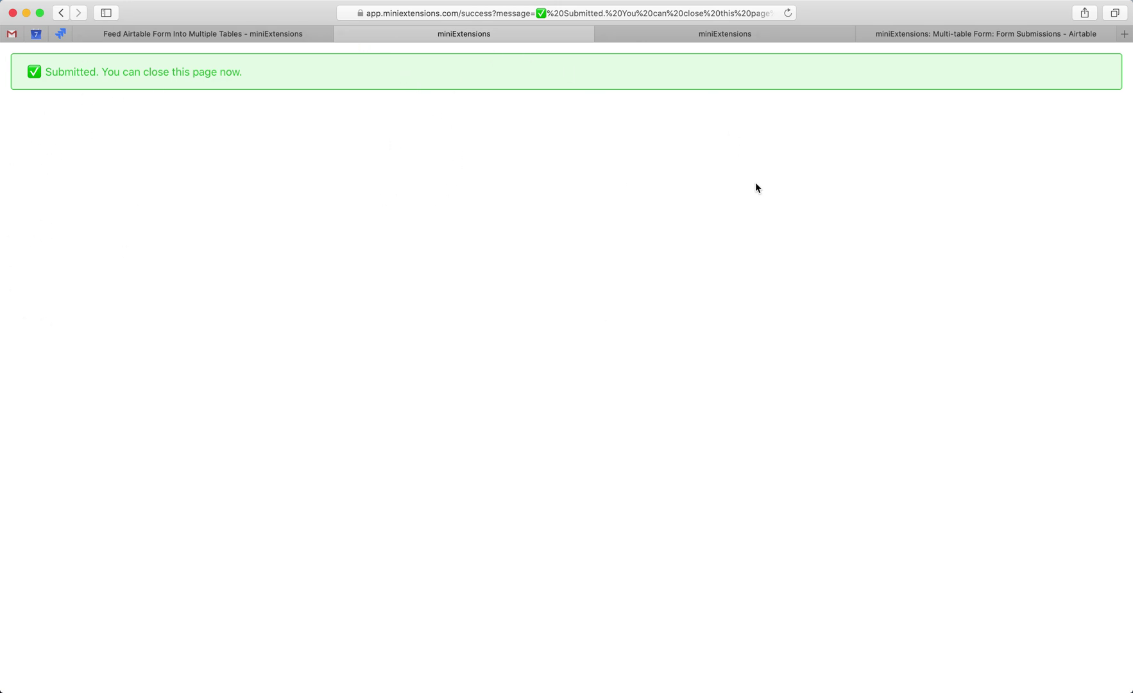
# - Check the new submission's name, address and order in the Form Submissions table
pyautogui.press('super+4')
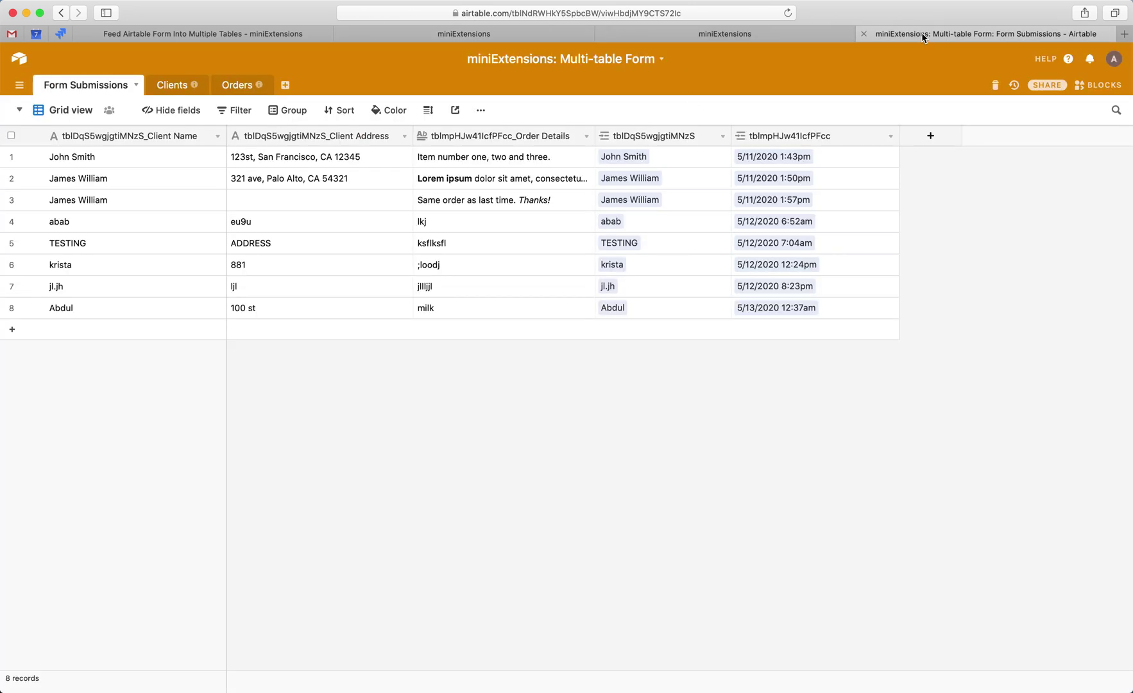
pyautogui.moveTo(921, 32); pyautogui.dragTo(660, 34)
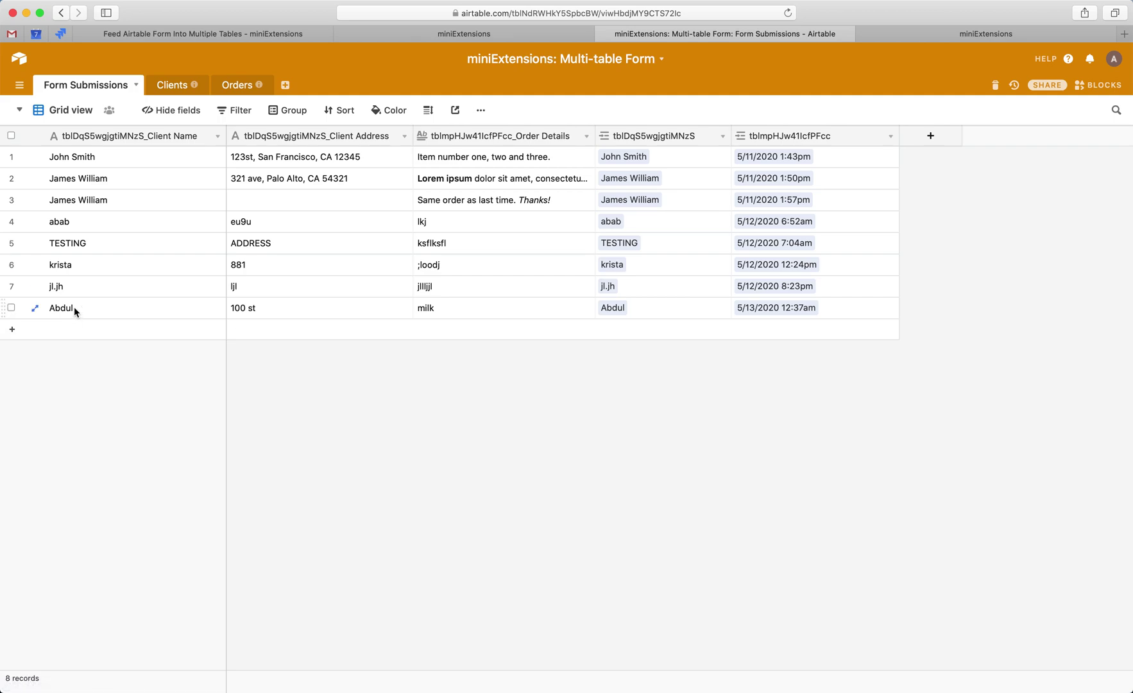
pyautogui.moveTo(73, 306); pyautogui.dragTo(462, 313)
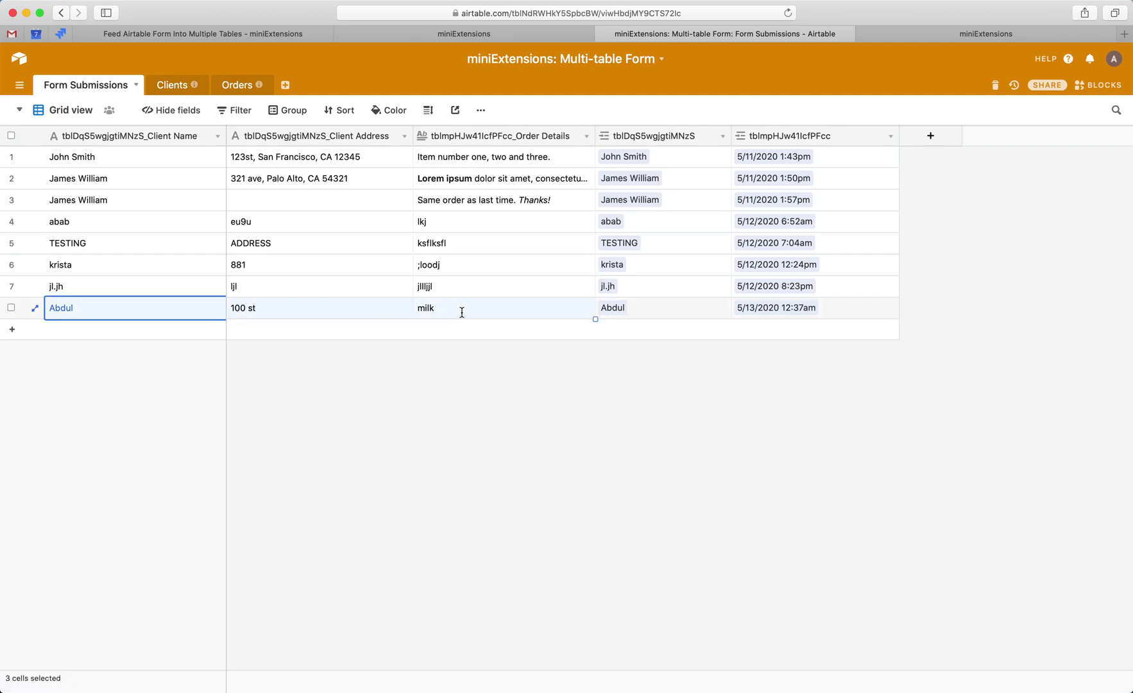
pyautogui.click(150, 317)
pyautogui.click(344, 301)
pyautogui.click(454, 306)
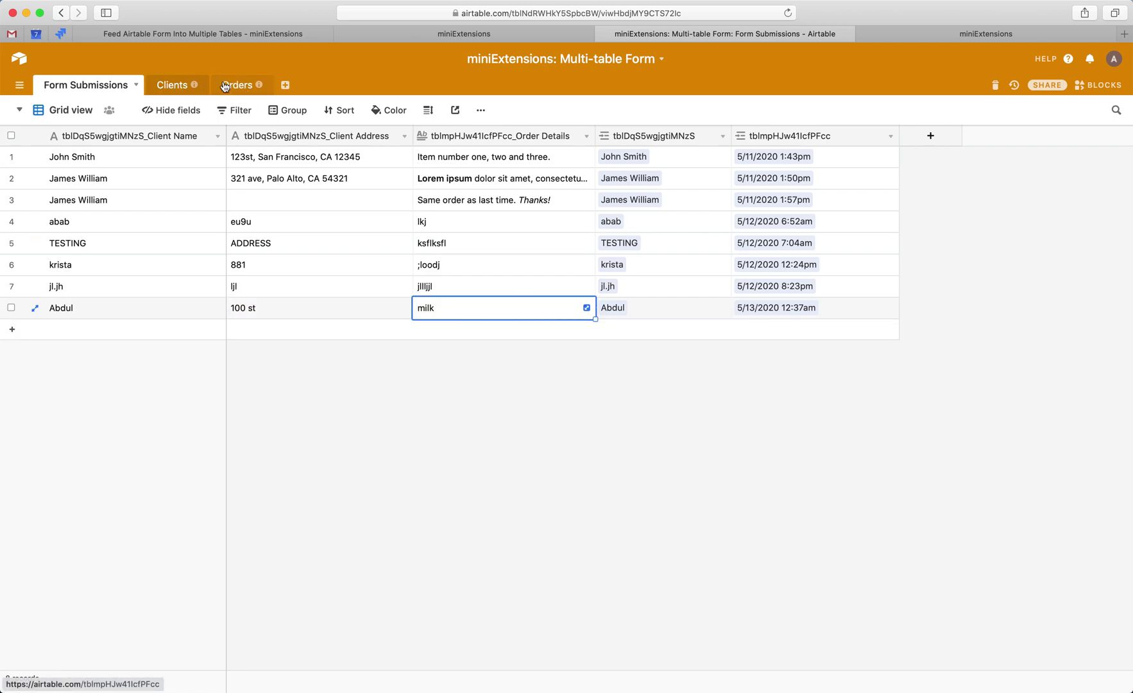
# - Inspect the new client record in Clients and the new milk order in Orders
pyautogui.click(170, 86)
pyautogui.click(82, 307)
pyautogui.click(265, 403)
pyautogui.click(234, 83)
pyautogui.click(389, 350)
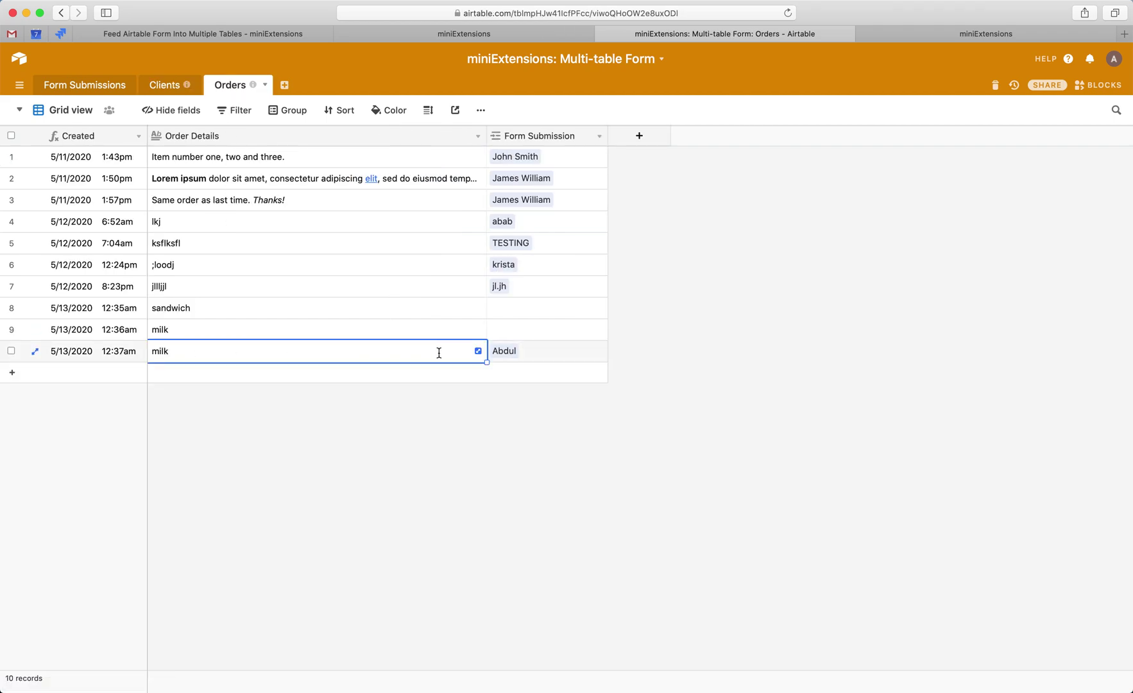
pyautogui.click(478, 434)
pyautogui.click(517, 352)
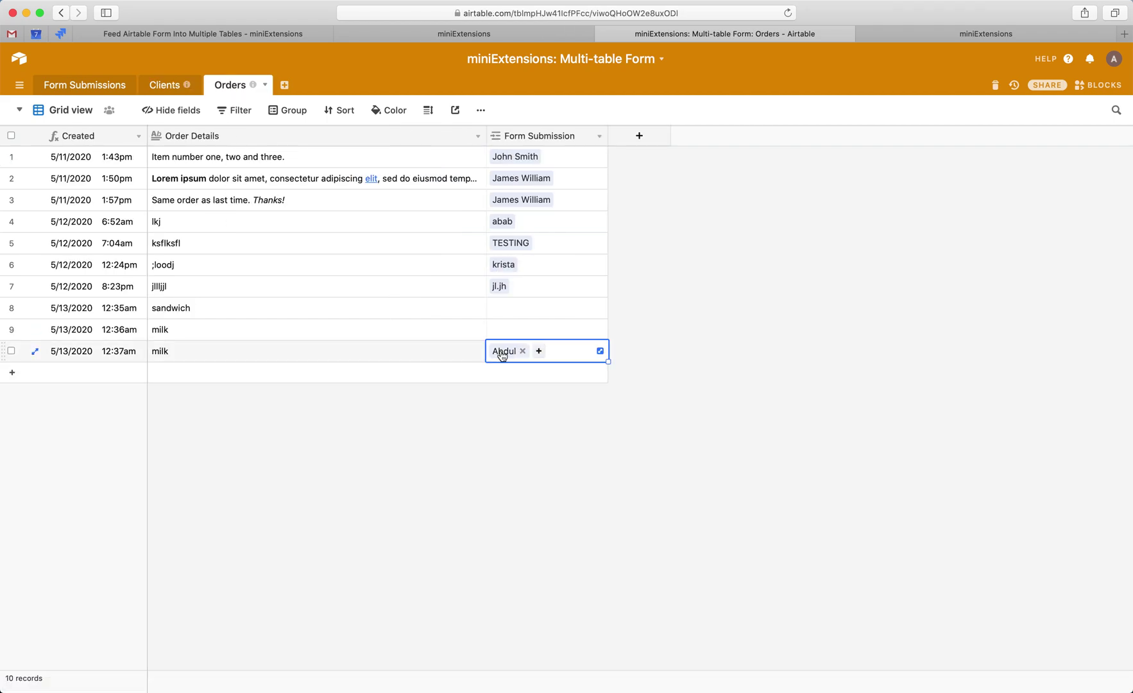
# - Review the submission's linked record in Form Submissions, then go back to the bases home page
pyautogui.click(161, 84)
pyautogui.click(62, 88)
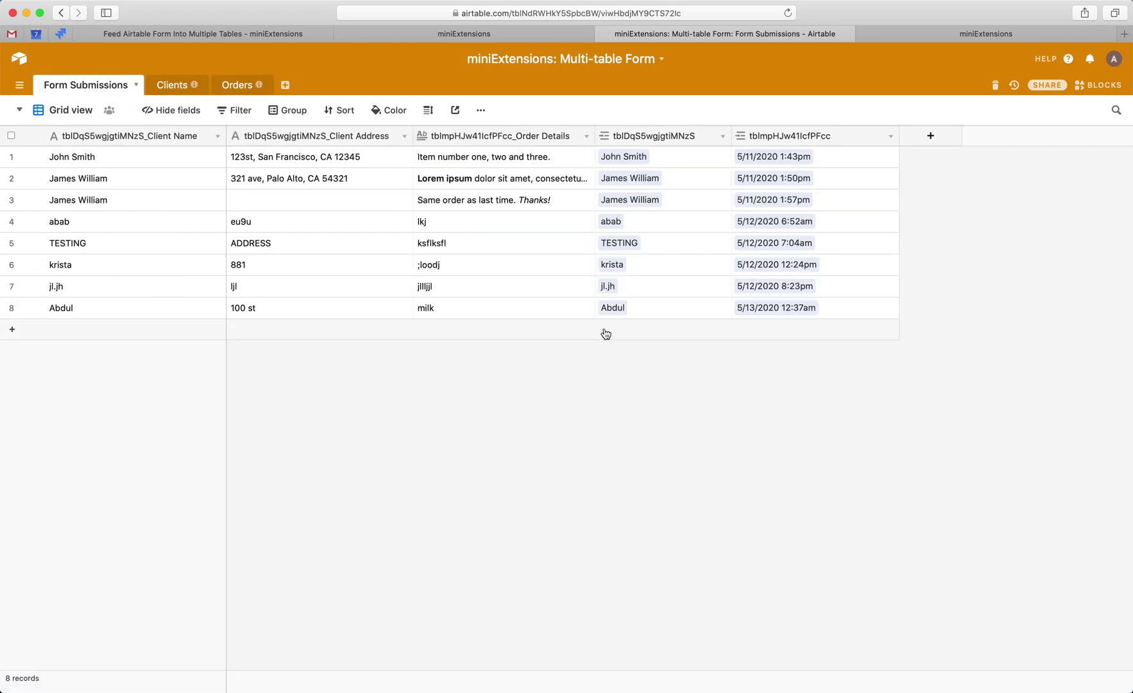
pyautogui.click(649, 308)
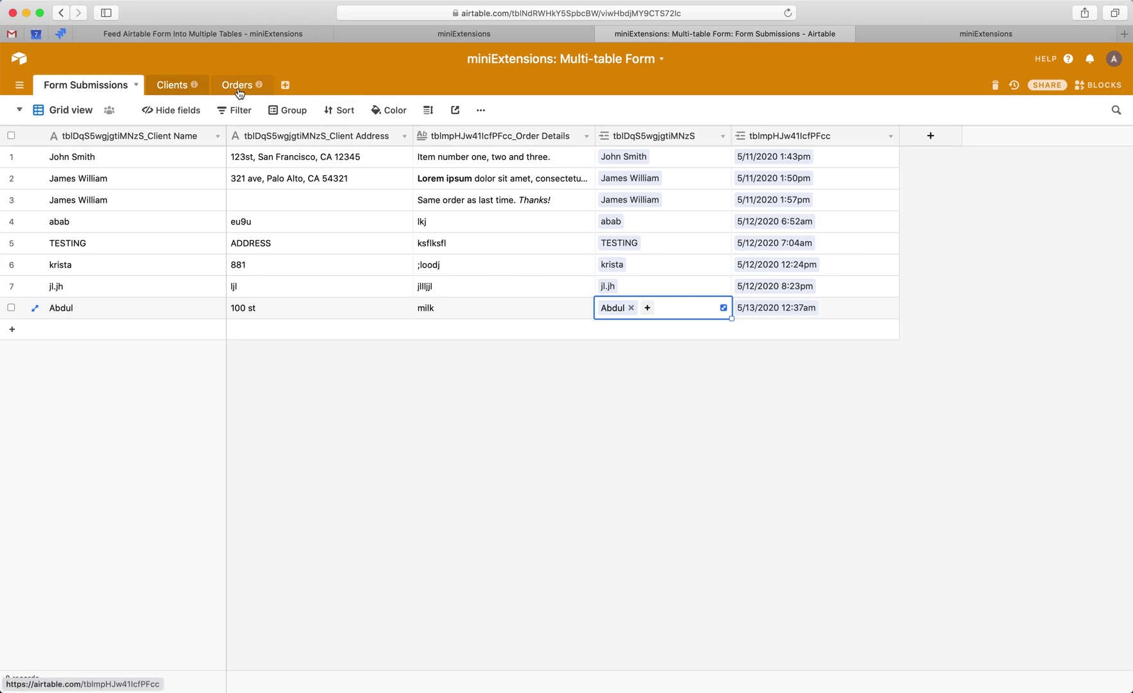
pyautogui.click(19, 59)
# - Create a new Untitled Base from scratch and open it
pyautogui.click(544, 489)
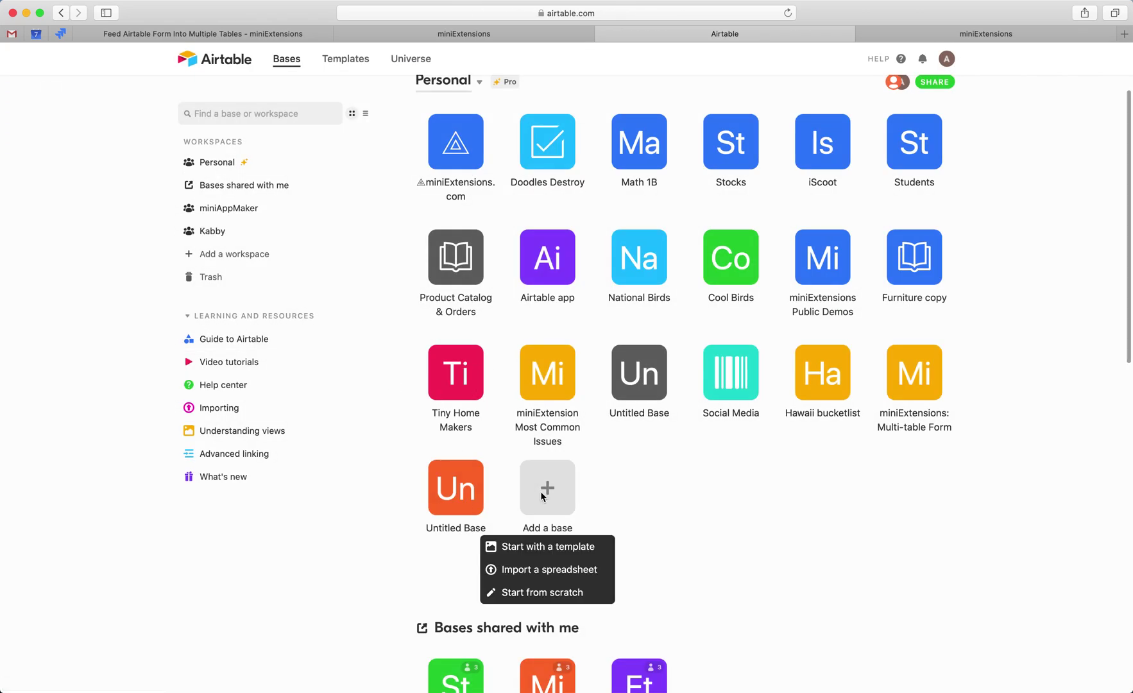
pyautogui.click(545, 593)
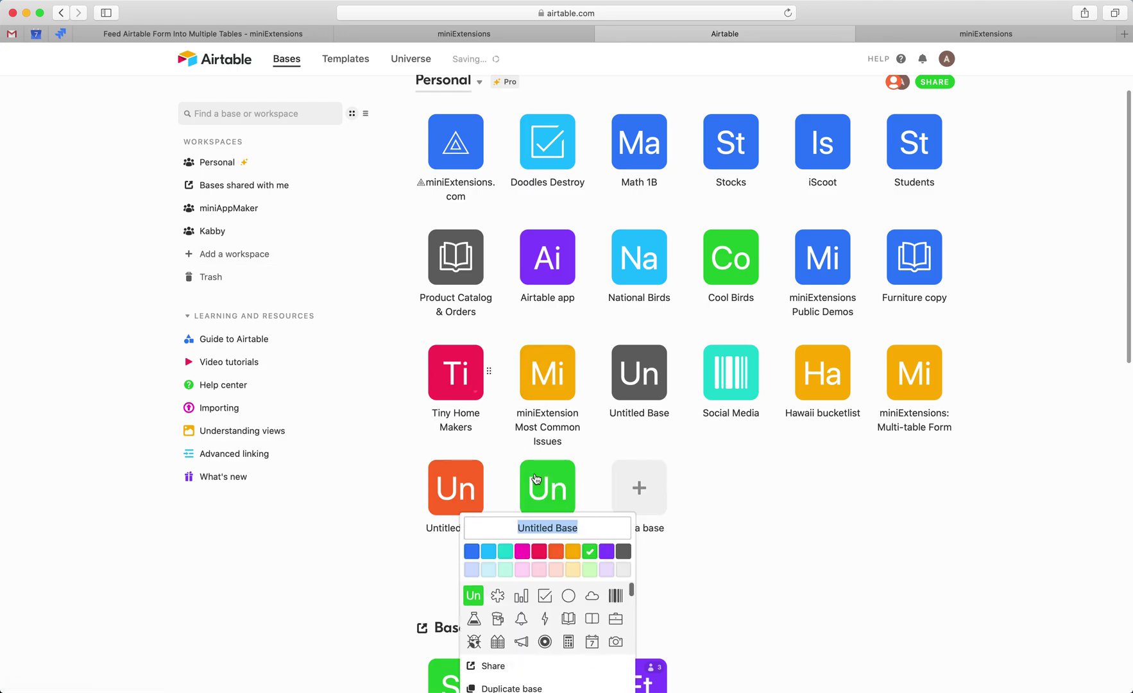
pyautogui.press('Return')
pyautogui.scroll(-1, 562, 529)
pyautogui.click(546, 455)
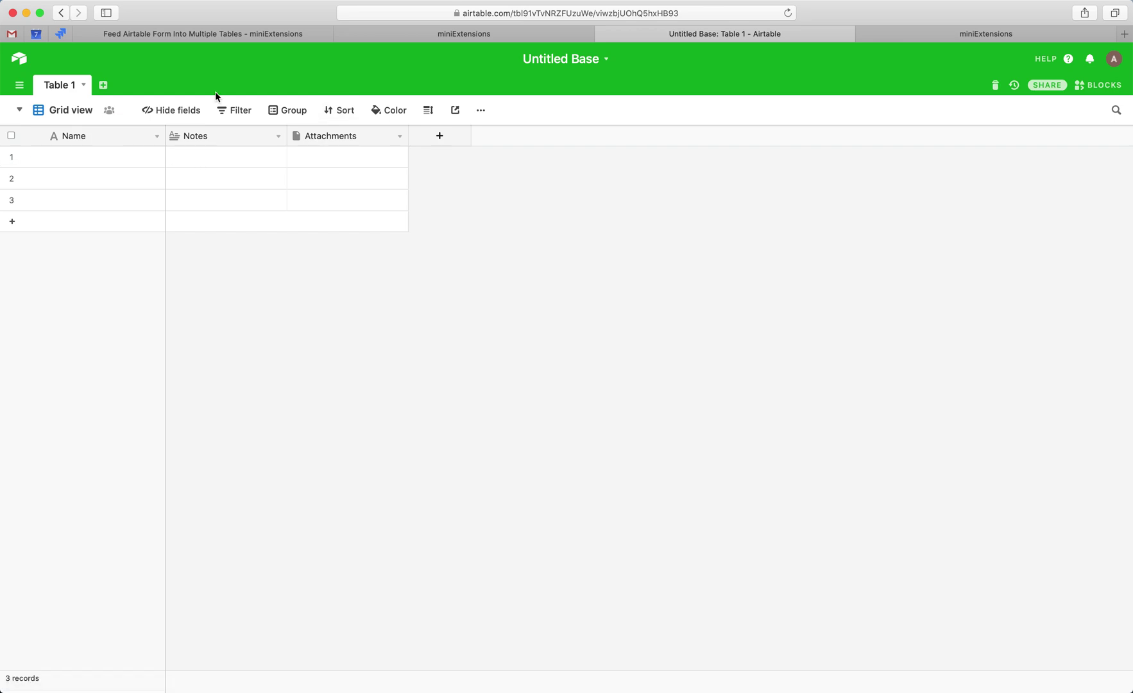
# - Delete the Notes and Attachments fields from the new table
pyautogui.rightClick(217, 134)
pyautogui.click(221, 431)
pyautogui.rightClick(198, 140)
pyautogui.click(221, 432)
pyautogui.click(189, 136)
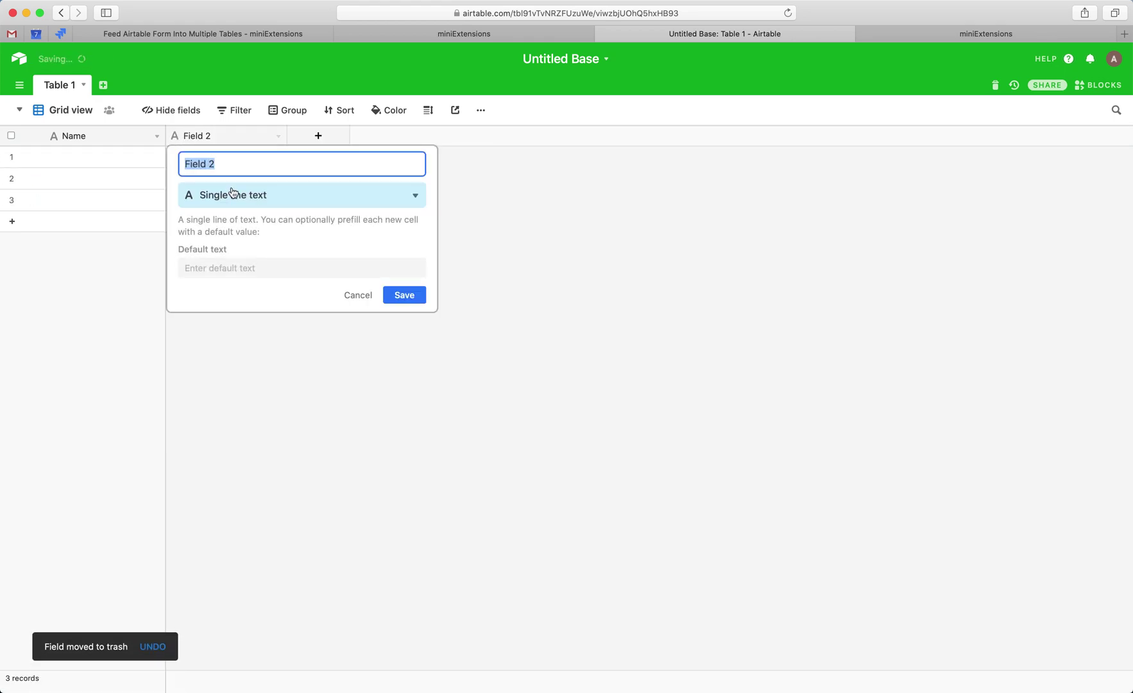
pyautogui.click(357, 298)
# - Rename the Name field to Client Name and the table Table 1 to Client
pyautogui.doubleClick(104, 142)
pyautogui.write('C')
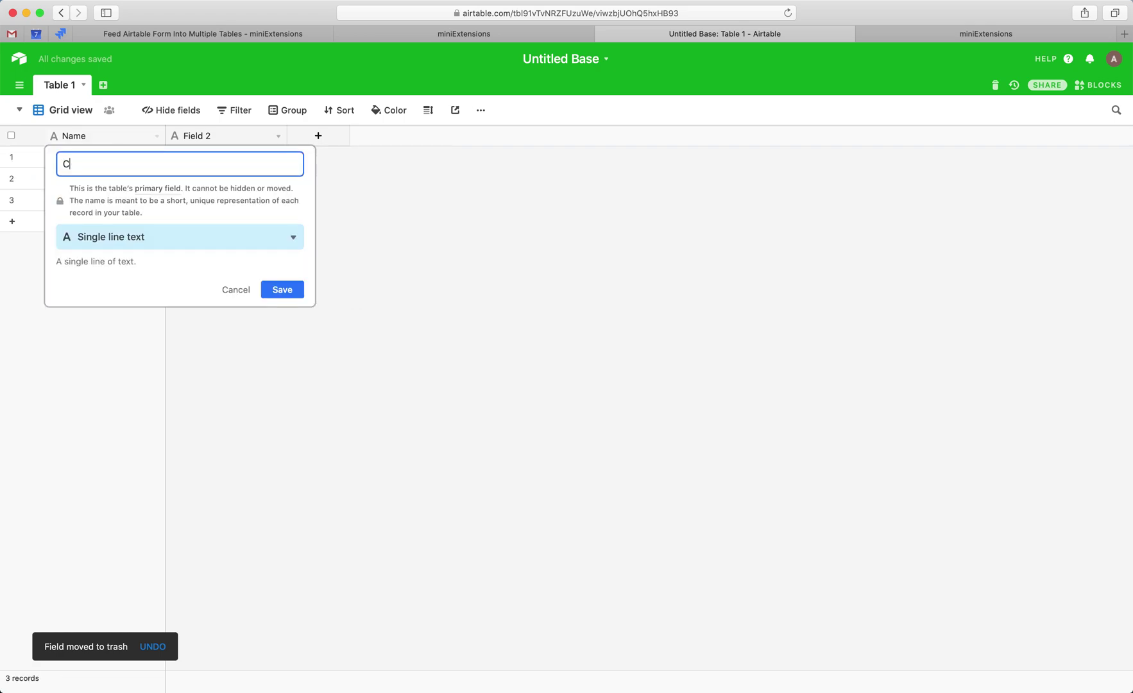
pyautogui.write('kient Name')
pyautogui.press('Return')
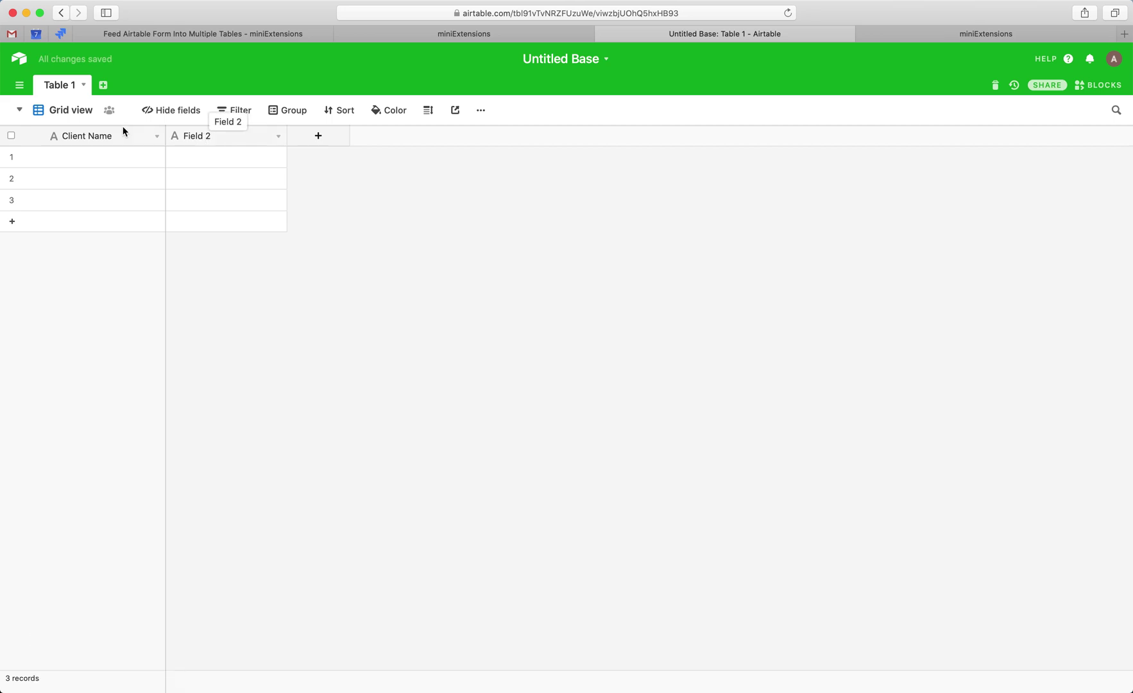
pyautogui.doubleClick(55, 86)
pyautogui.write('Client')
pyautogui.press('Return')
# - Rename Field 2 to Client Address
pyautogui.doubleClick(210, 134)
pyautogui.write('Clie')
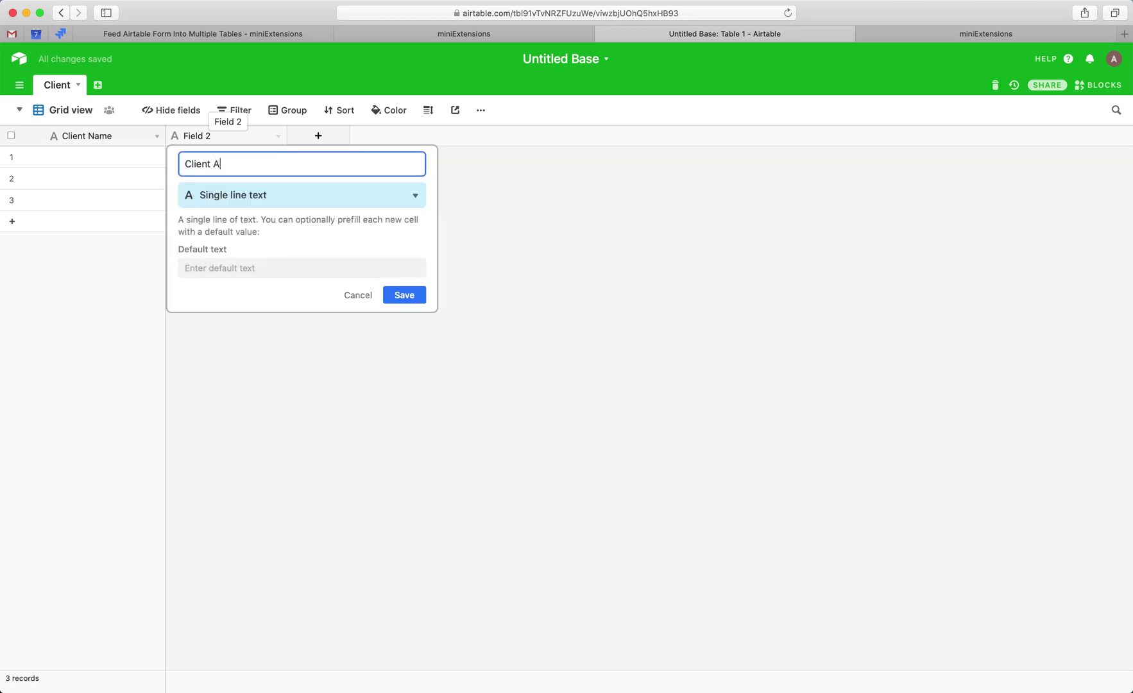
pyautogui.press('Return')
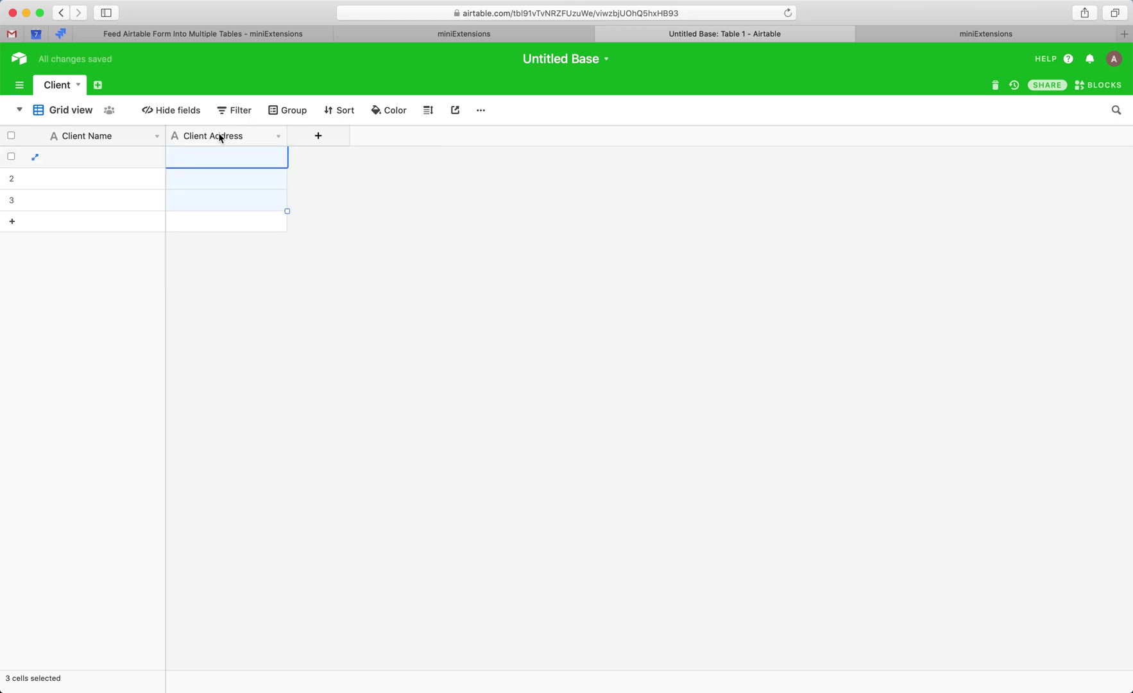
pyautogui.doubleClick(219, 135)
pyautogui.click(214, 165)
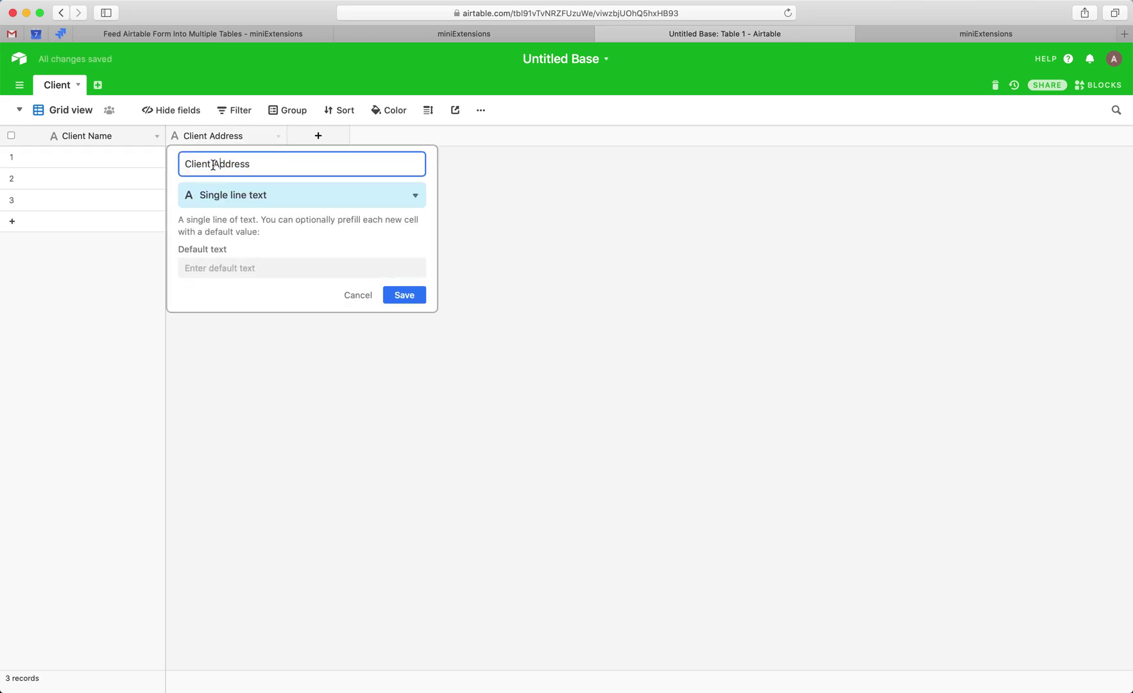
pyautogui.click(349, 295)
pyautogui.click(100, 87)
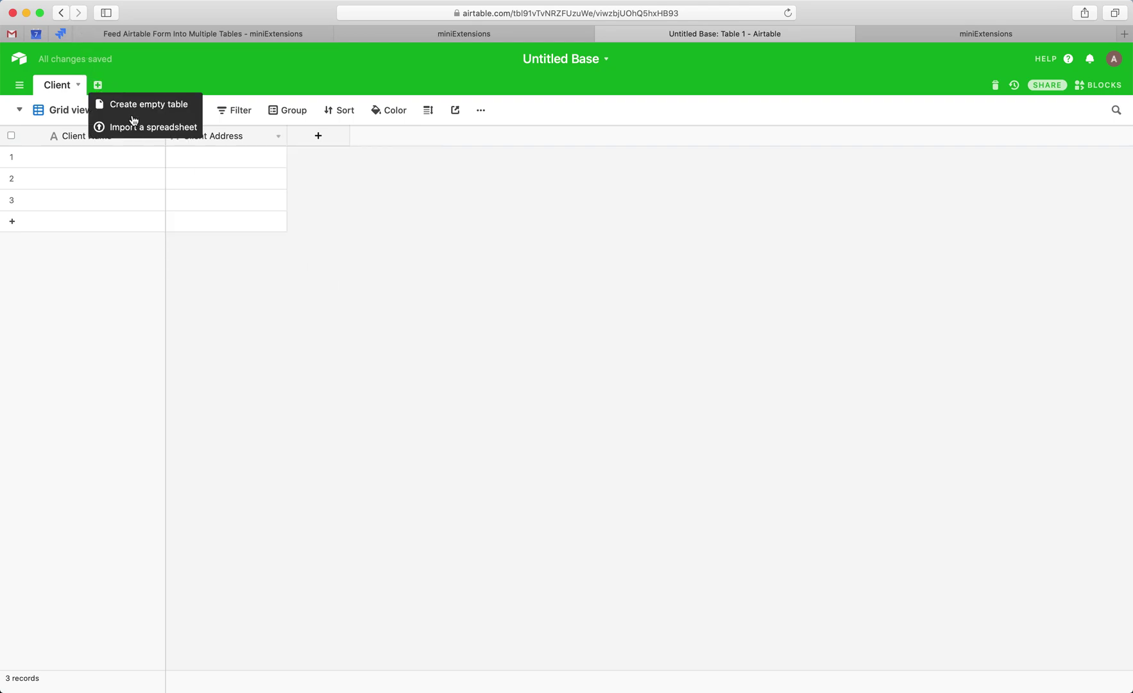
# - Create a new empty table named Order
pyautogui.click(138, 128)
pyautogui.click(347, 236)
pyautogui.click(98, 84)
pyautogui.click(149, 113)
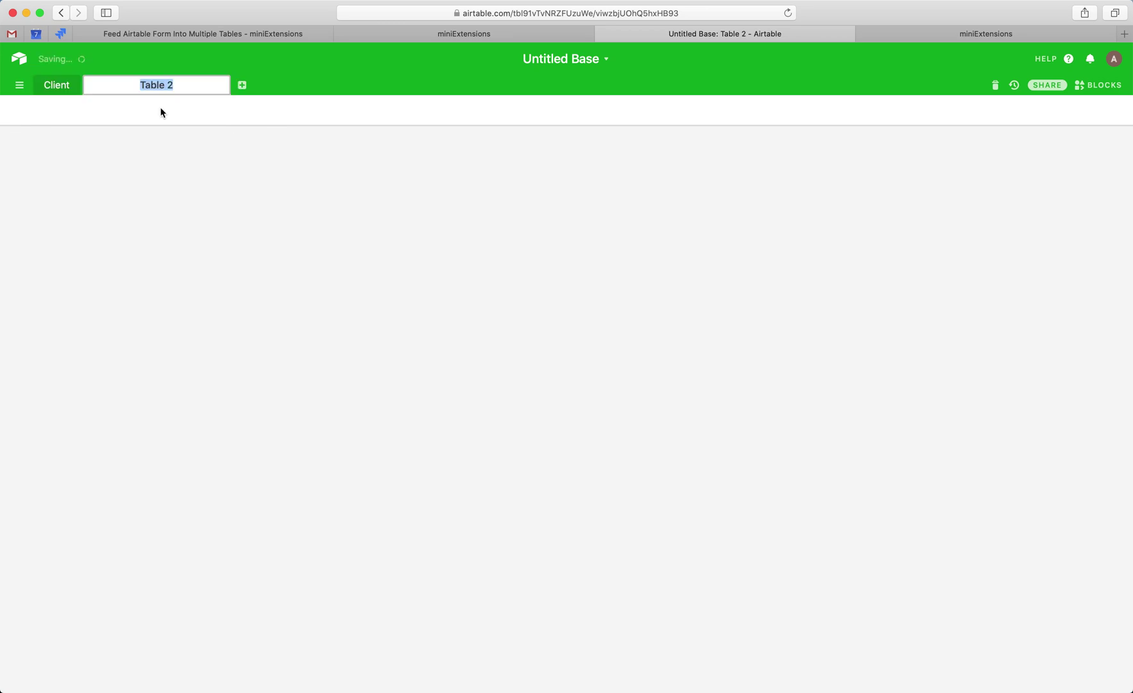
pyautogui.write('Order')
pyautogui.press('Return')
# - Rename the Order table's Name field to Order Name and delete Notes and Attachments
pyautogui.click(93, 137)
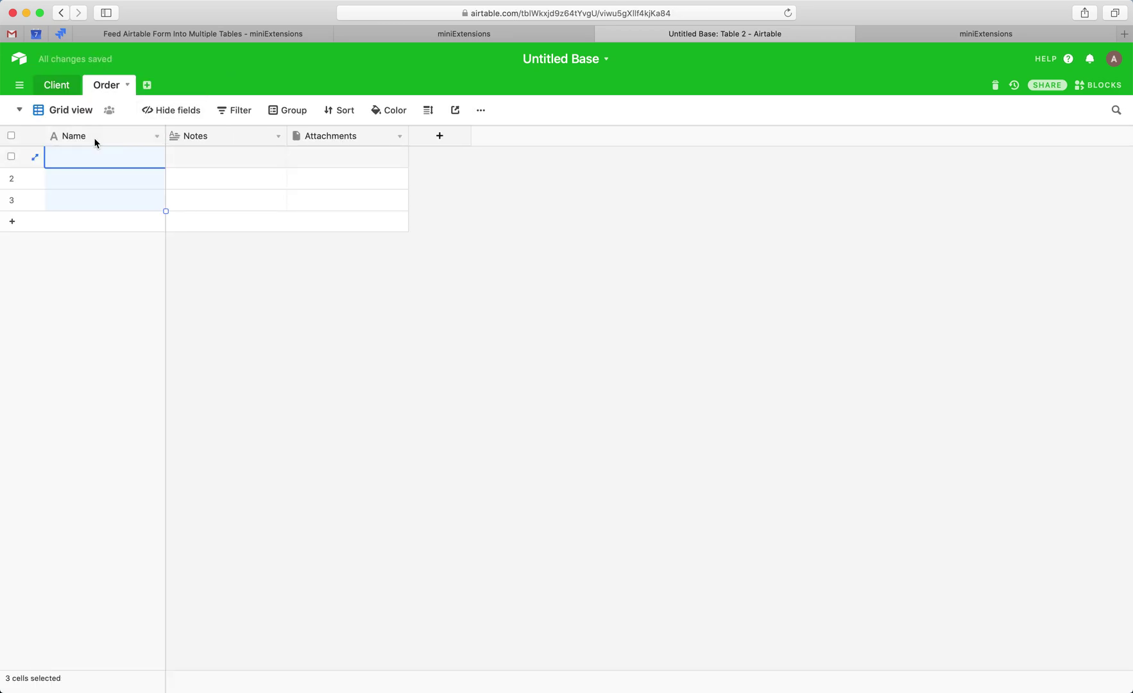
pyautogui.doubleClick(93, 137)
pyautogui.write('Od')
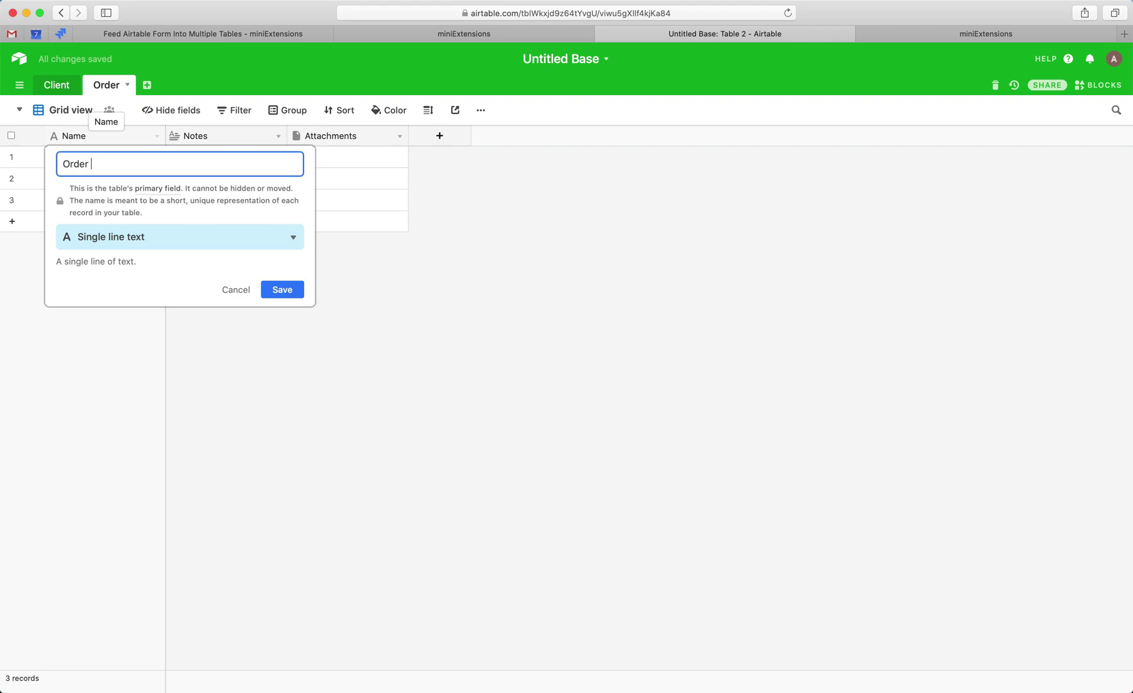
pyautogui.write('der Name')
pyautogui.press('Return')
pyautogui.rightClick(195, 137)
pyautogui.click(212, 431)
pyautogui.rightClick(209, 136)
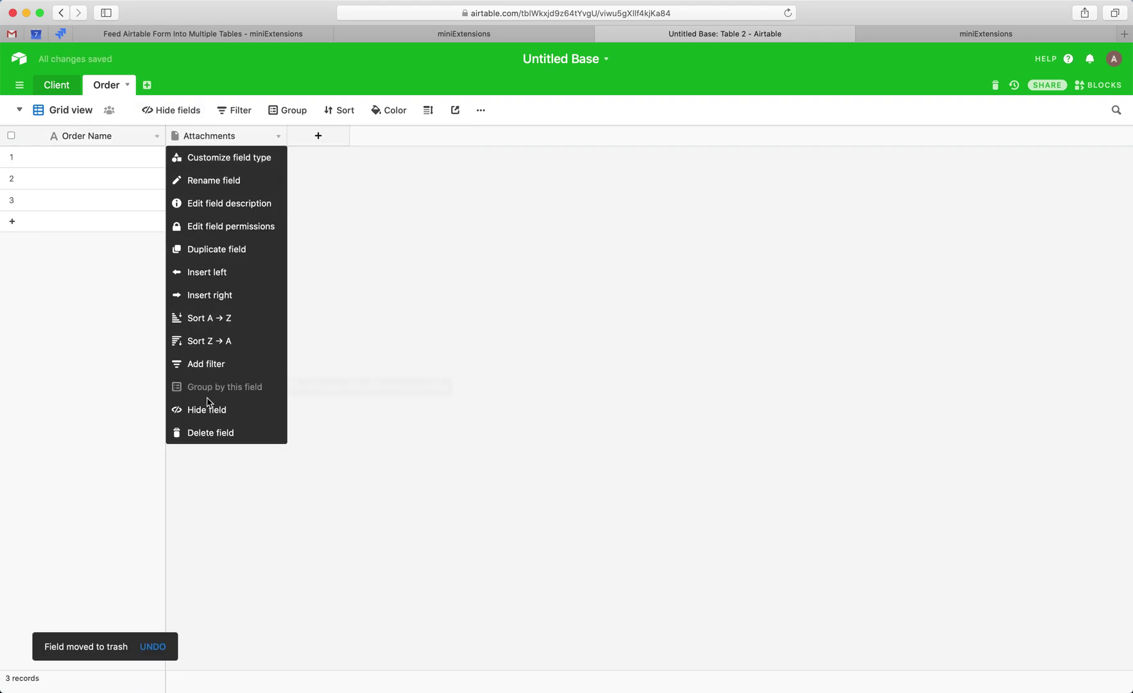
pyautogui.click(212, 431)
# - Add an Order Quantity field of type Number to the Order table
pyautogui.click(192, 137)
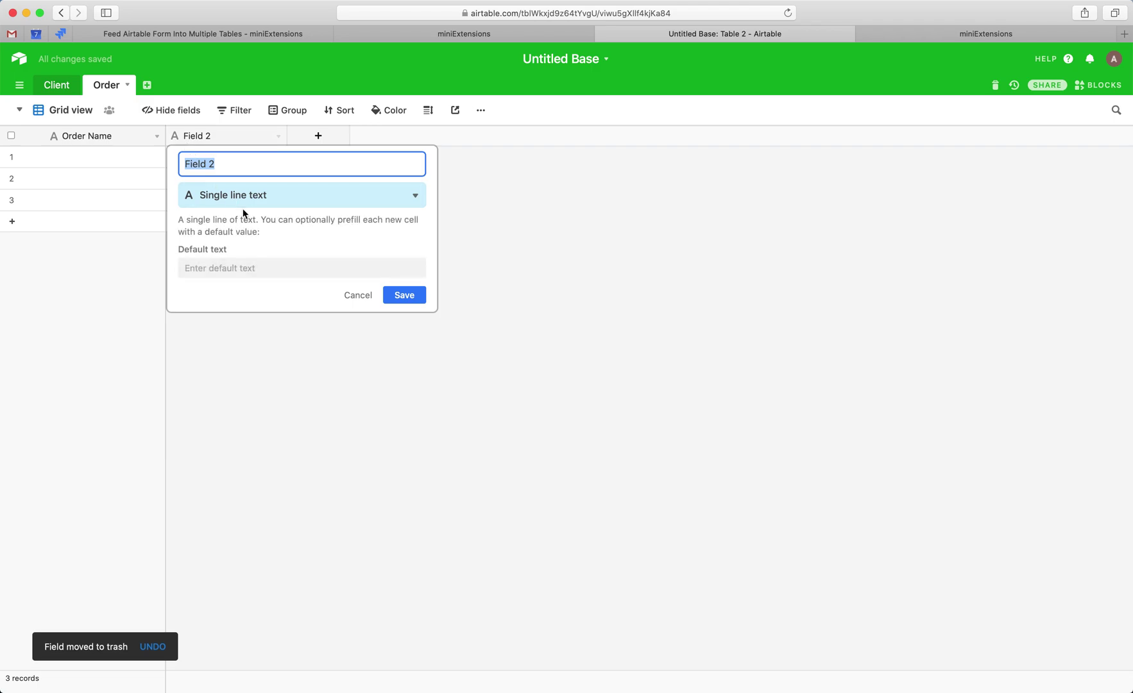
pyautogui.write('Order Quanitity')
pyautogui.press('BackSpace')
pyautogui.click(297, 196)
pyautogui.write('num')
pyautogui.press('Return')
pyautogui.click(404, 361)
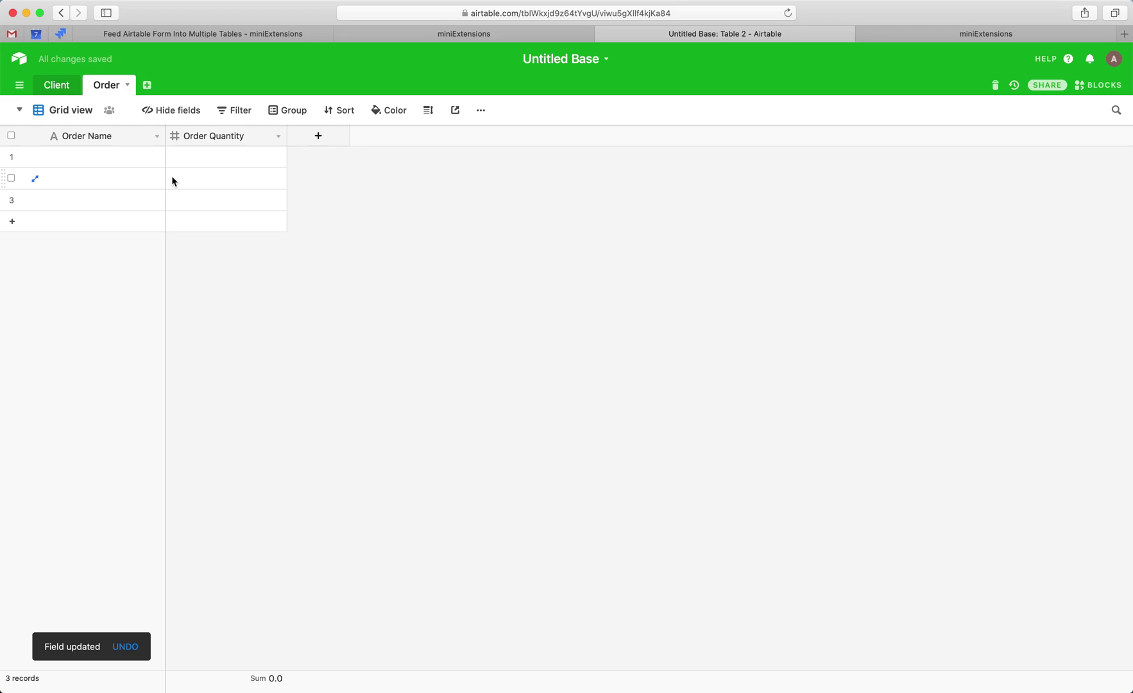
pyautogui.click(147, 85)
# - Create an empty table named Form Table and delete its Notes and Attachments fields
pyautogui.click(181, 107)
pyautogui.write('Form Table')
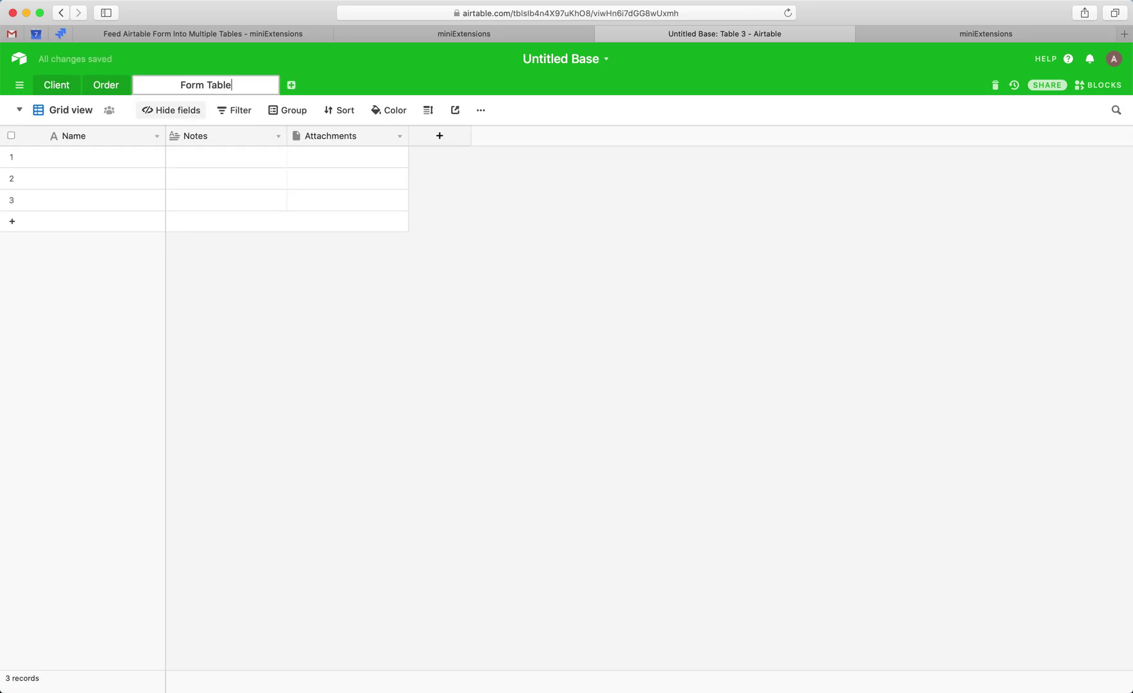
pyautogui.press('Return')
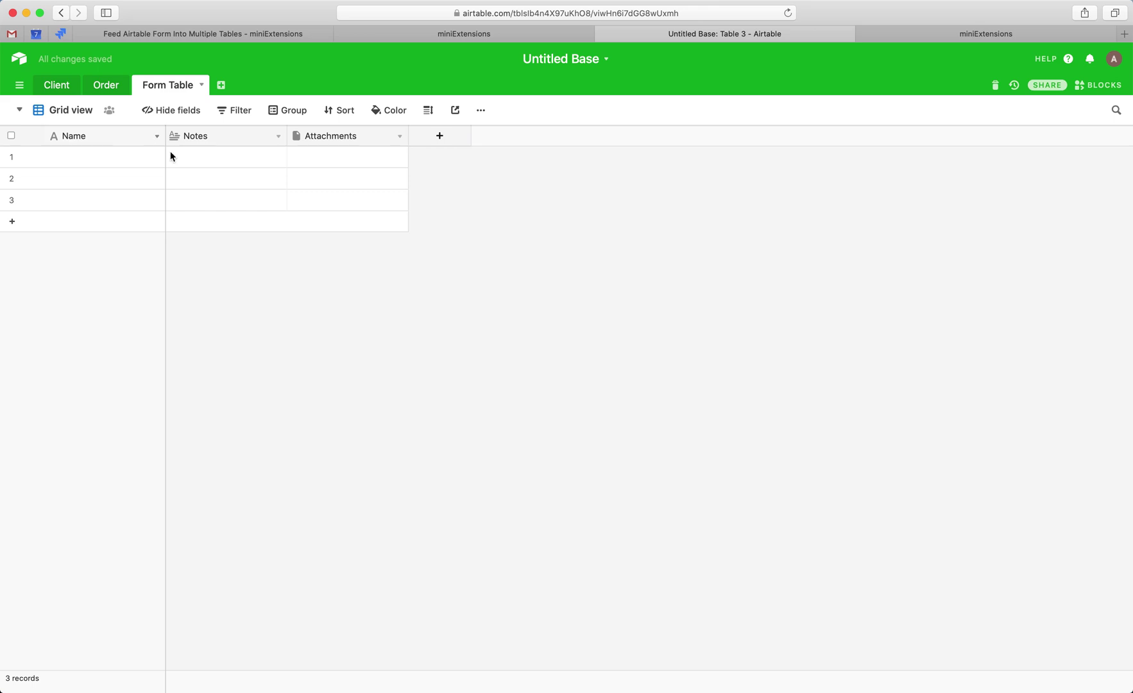
pyautogui.rightClick(186, 136)
pyautogui.click(220, 432)
pyautogui.rightClick(216, 138)
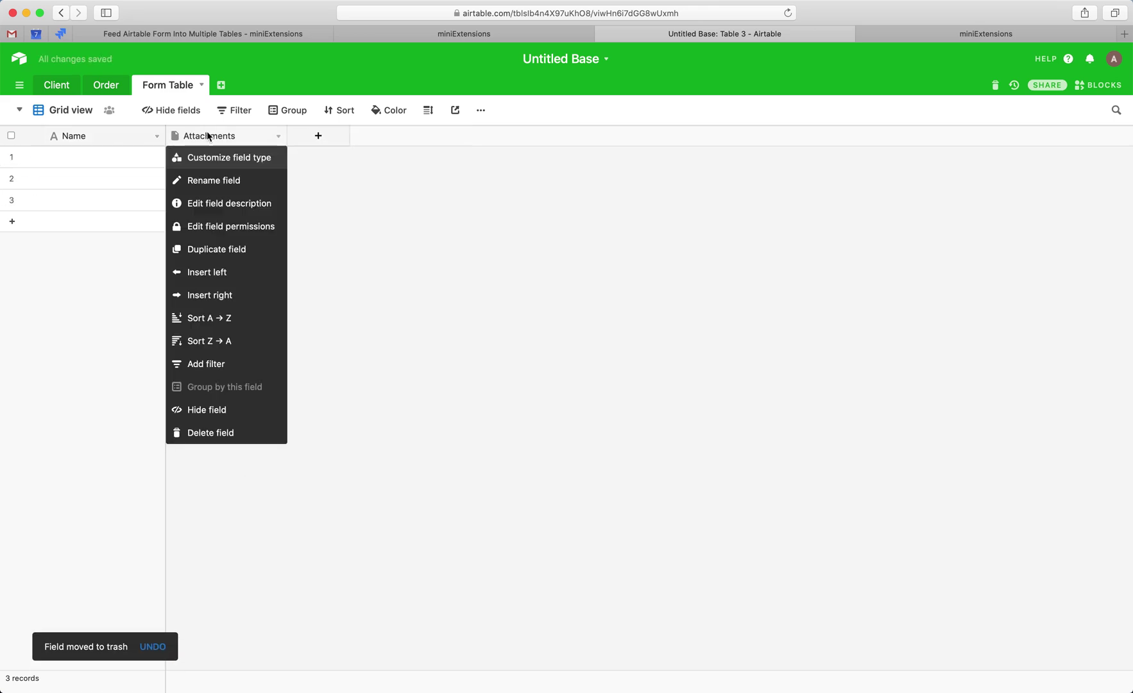
pyautogui.click(207, 431)
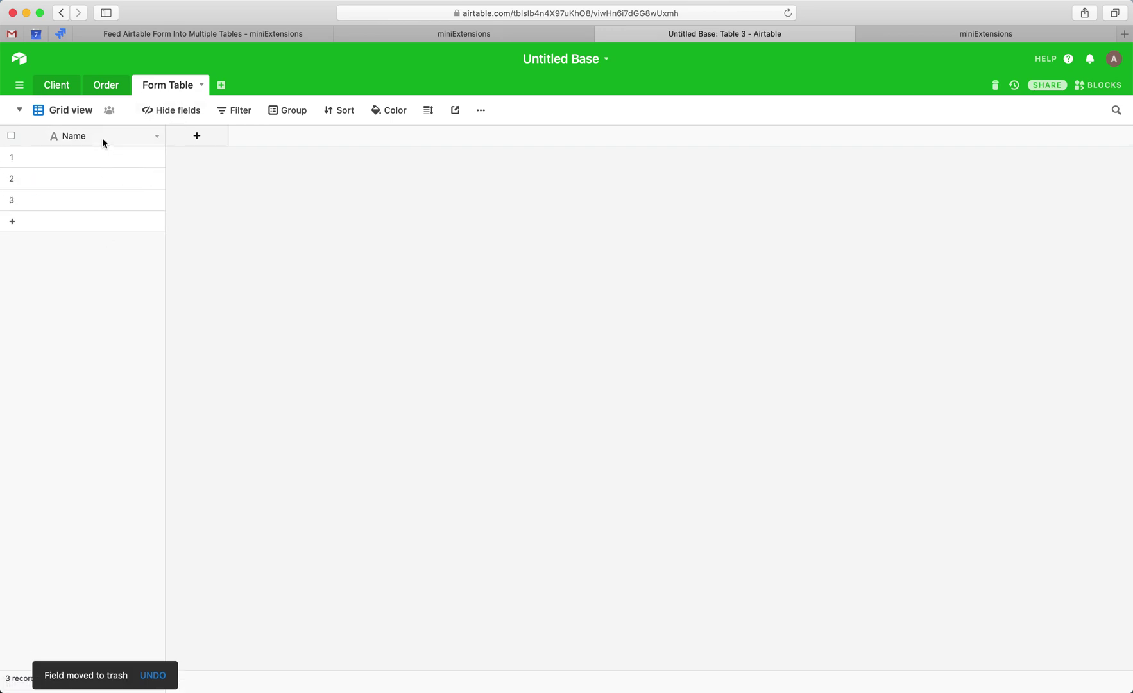
# - Compare the Client and Order tables' fields, then return to Form Table
pyautogui.click(55, 85)
pyautogui.click(103, 88)
pyautogui.click(177, 91)
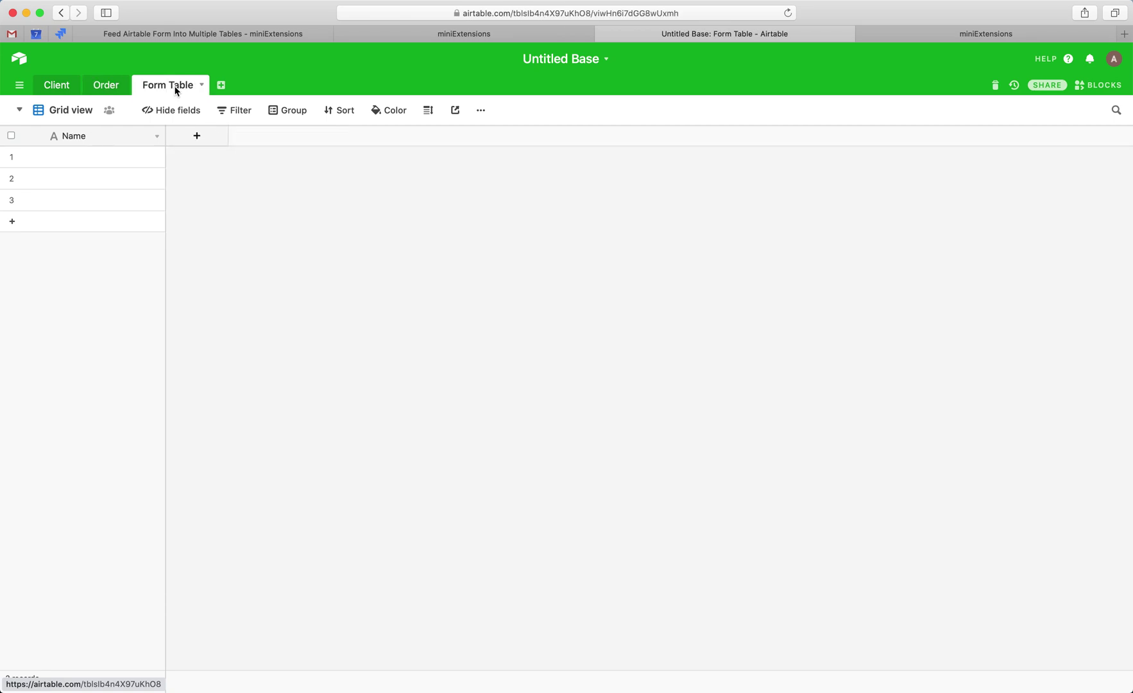
# - Copy the Client table's ID from the page address
pyautogui.click(57, 90)
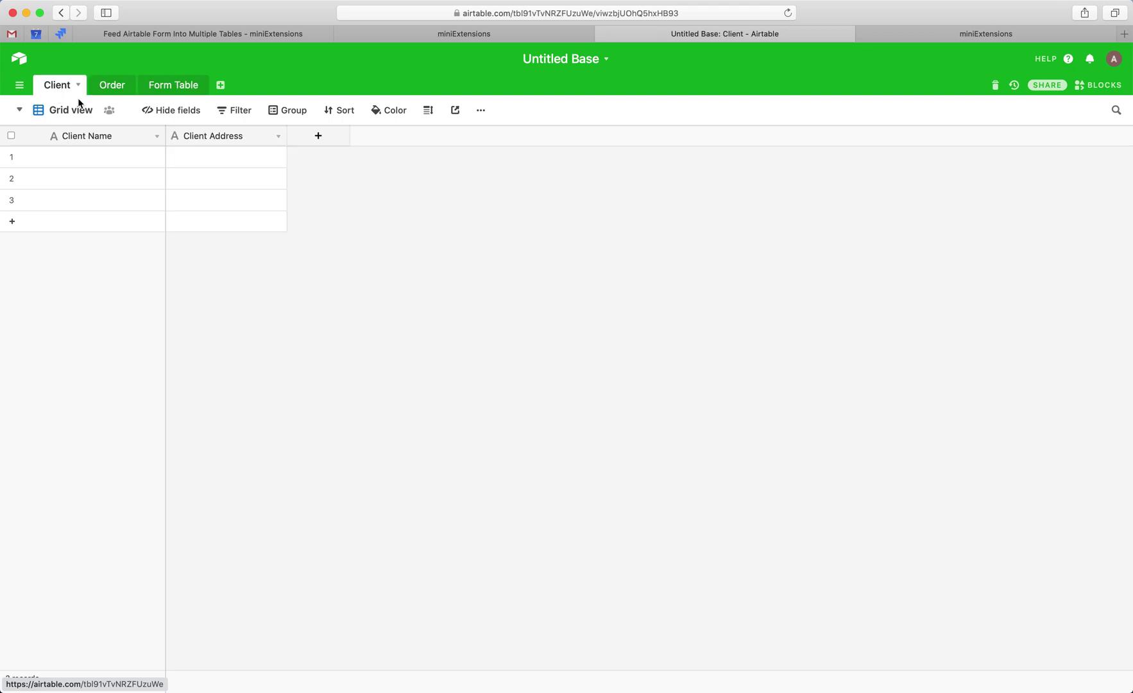
pyautogui.click(411, 13)
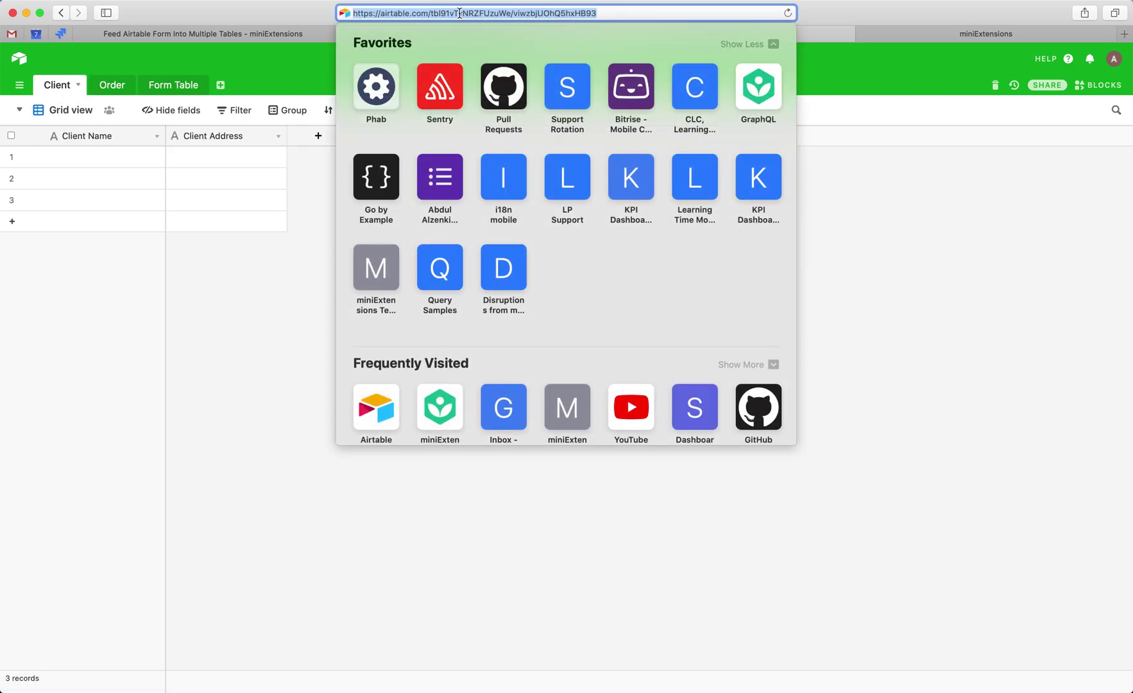
pyautogui.doubleClick(459, 13)
pyautogui.press('super+c')
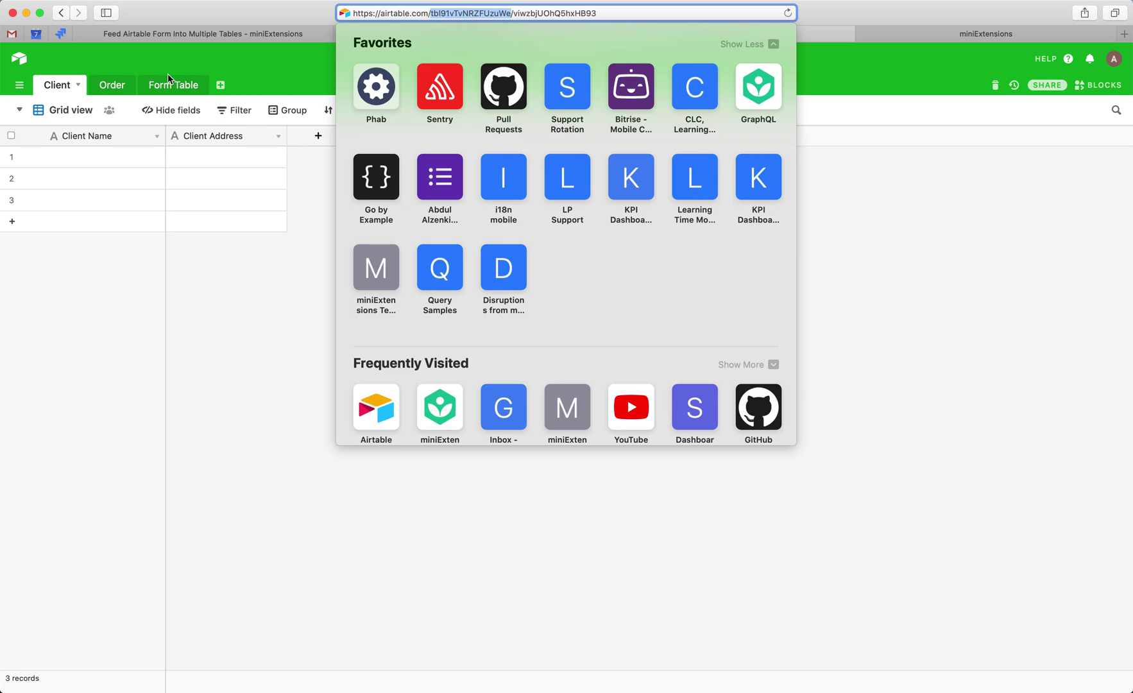
pyautogui.click(172, 87)
pyautogui.click(180, 85)
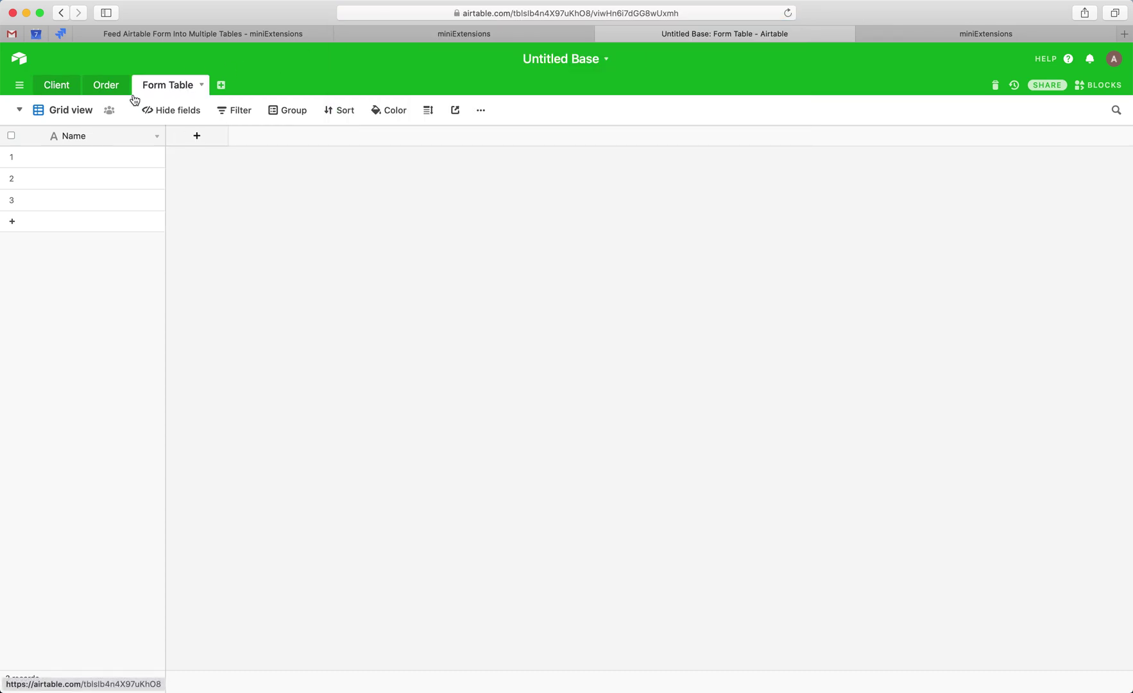
pyautogui.doubleClick(77, 137)
pyautogui.press('super+v')
pyautogui.write('_')
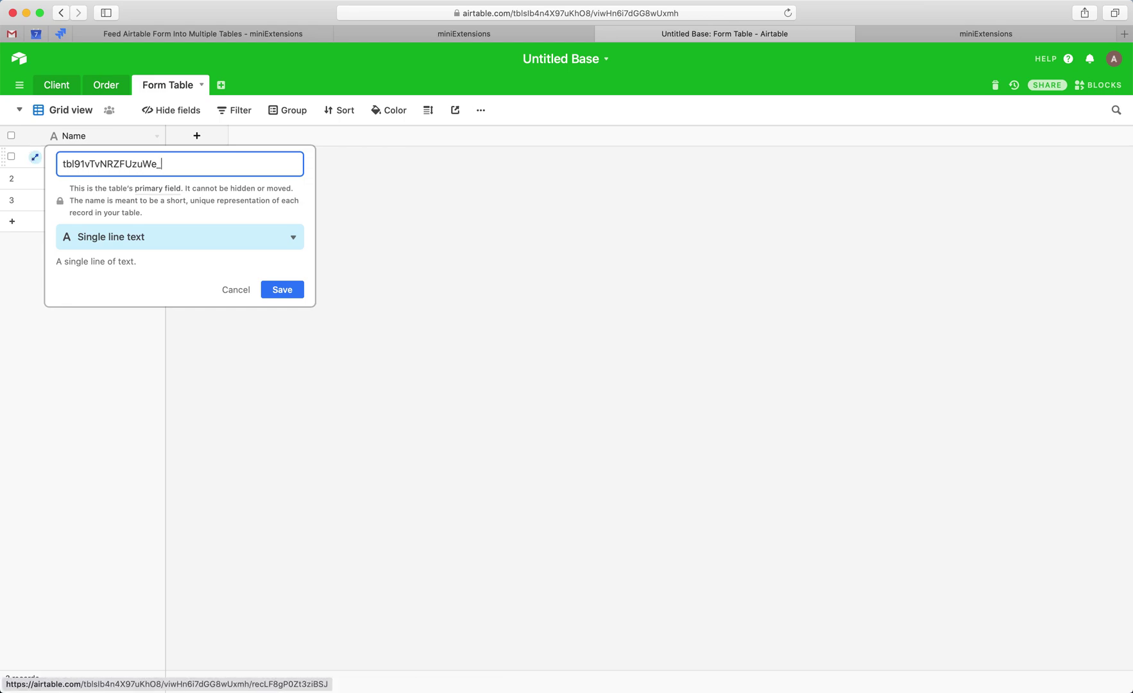
pyautogui.write('Client Nm')
pyautogui.write('nme')
pyautogui.write('me')
pyautogui.press('Return')
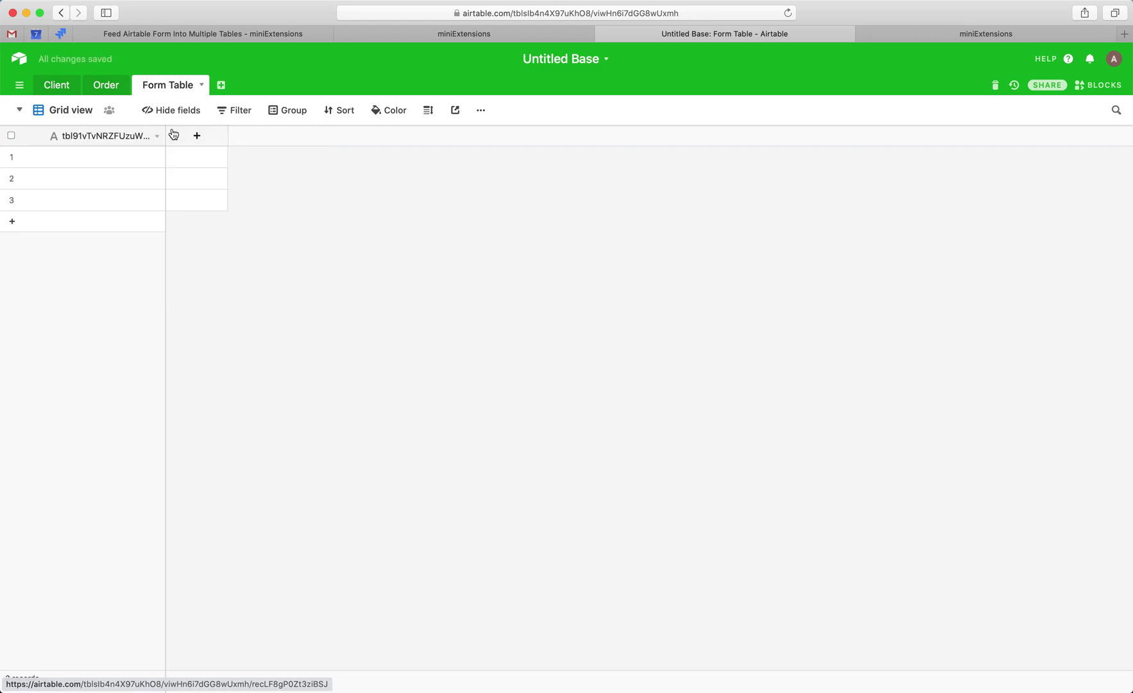
pyautogui.moveTo(166, 135); pyautogui.dragTo(323, 135)
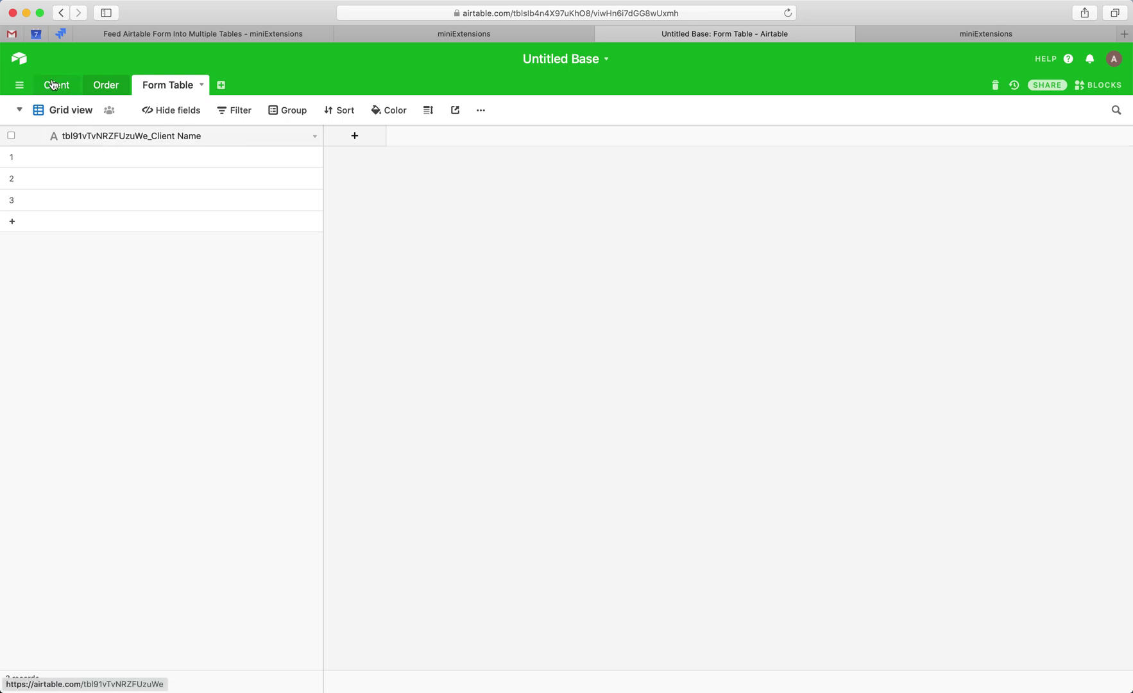
pyautogui.click(75, 92)
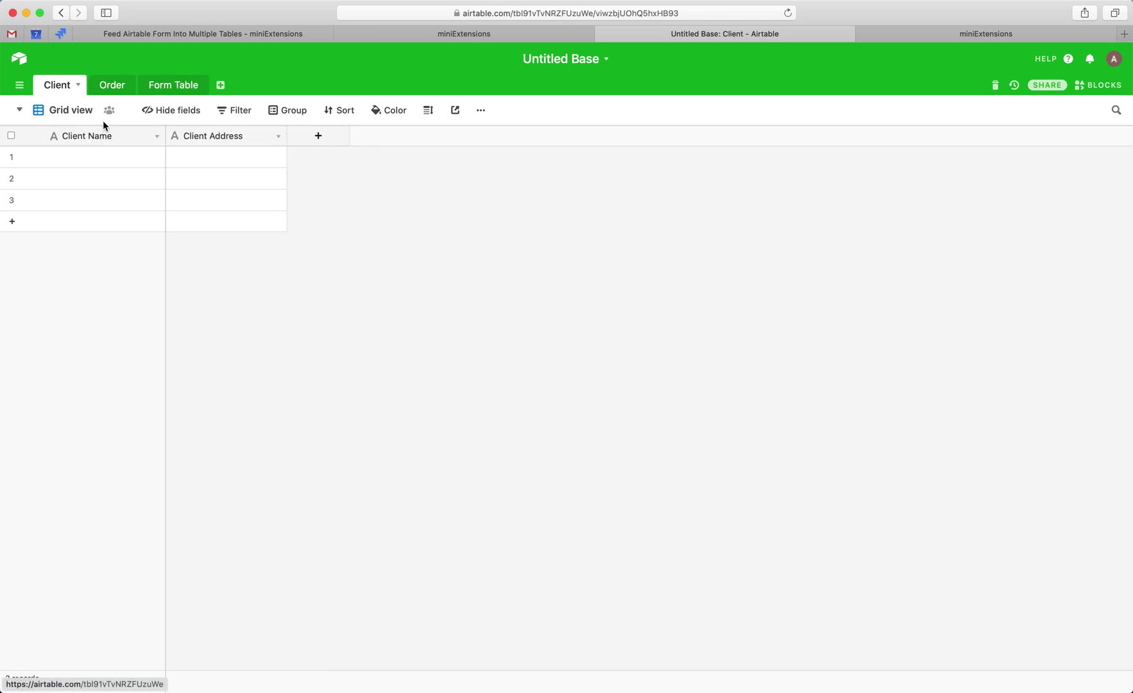
# - Set the Client table's description to its table ID copied from the address
pyautogui.click(386, 15)
pyautogui.doubleClick(470, 13)
pyautogui.press('super+c')
pyautogui.click(130, 62)
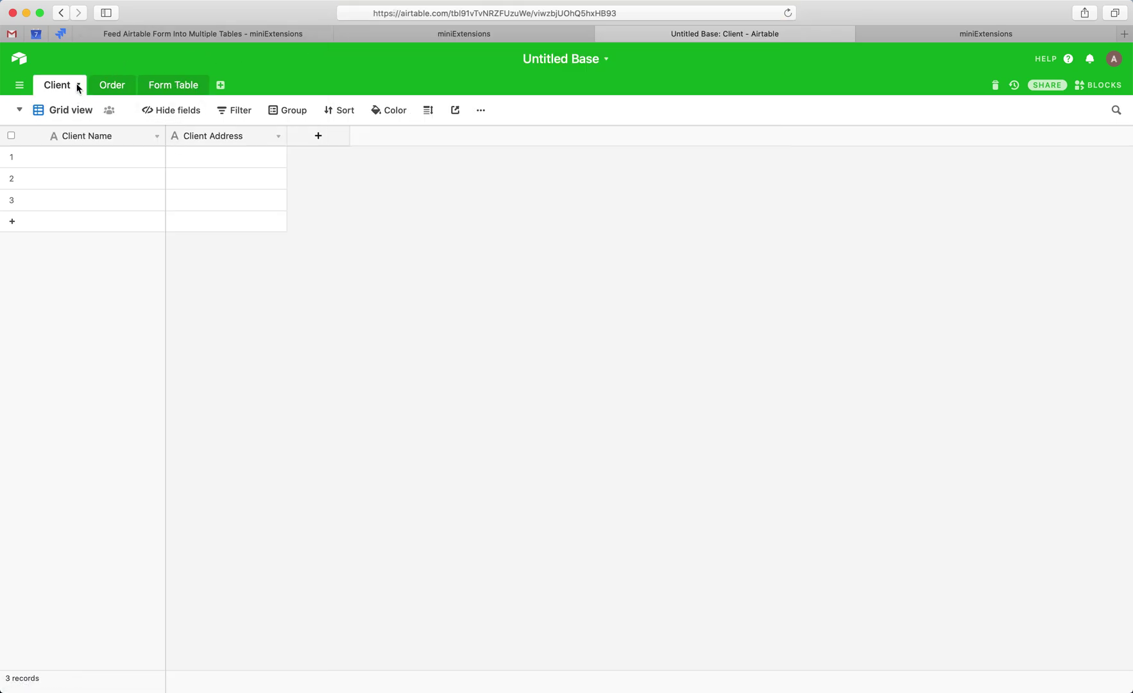
pyautogui.click(78, 85)
pyautogui.click(96, 126)
pyautogui.press('super+v')
pyautogui.press('Return')
pyautogui.moveTo(75, 88)
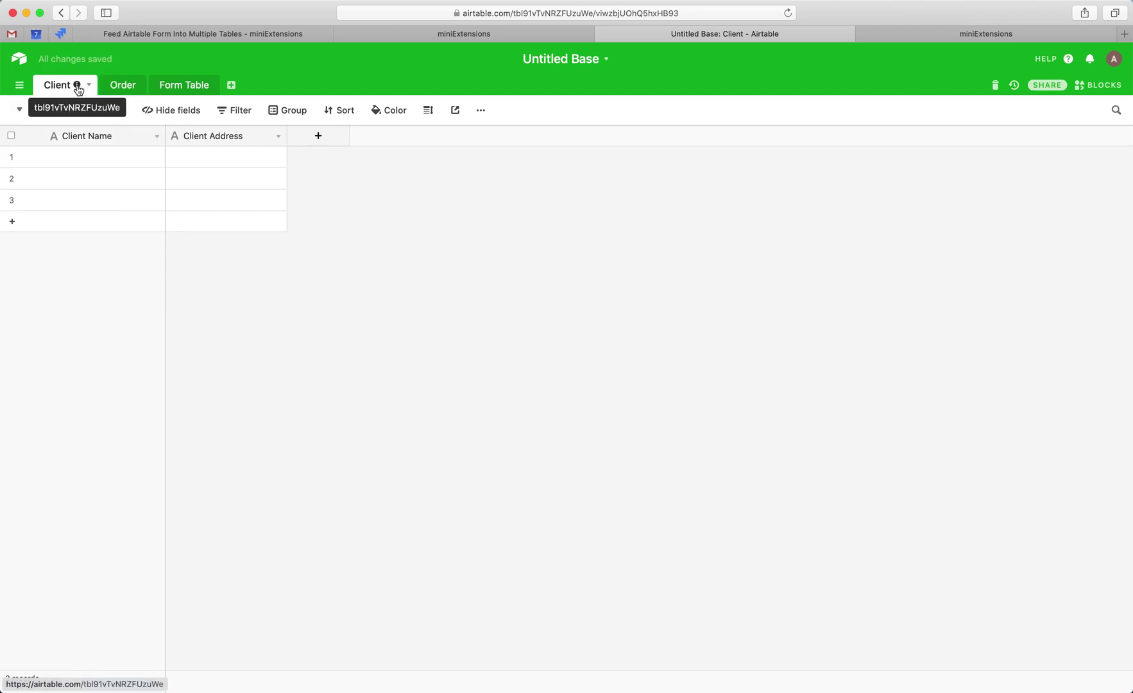
# - Set the Order table's description to its own table ID copied from the address
pyautogui.click(121, 84)
pyautogui.click(493, 12)
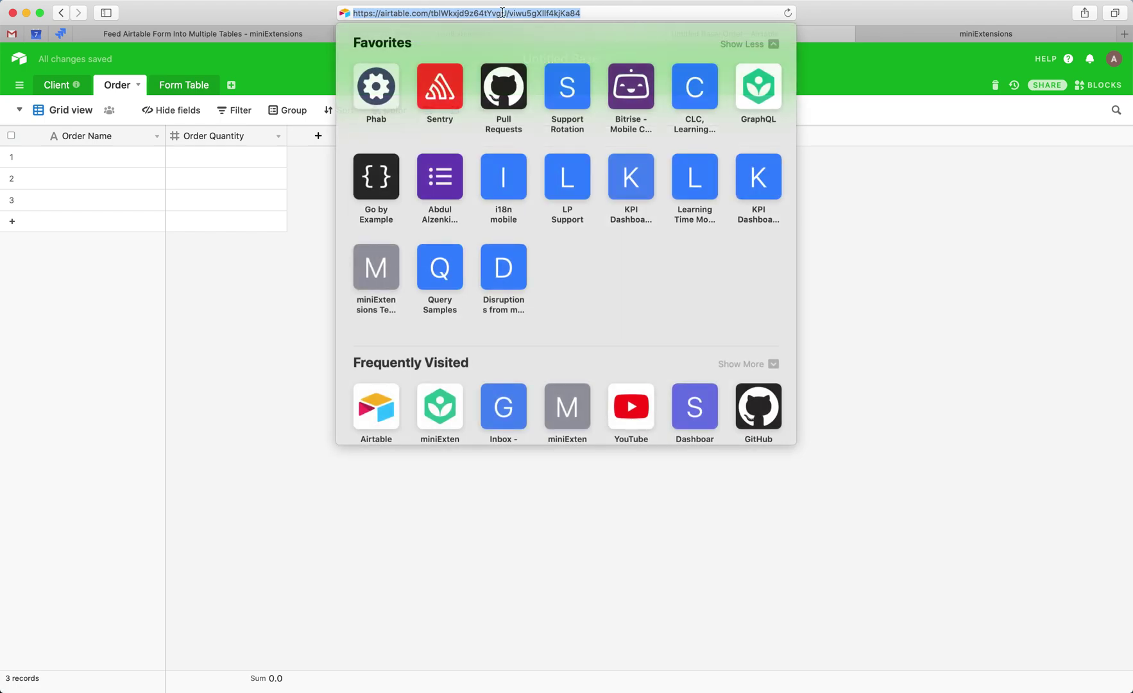
pyautogui.doubleClick(503, 13)
pyautogui.press('super+c')
pyautogui.click(138, 86)
pyautogui.doubleClick(138, 86)
pyautogui.click(184, 63)
pyautogui.click(140, 85)
pyautogui.click(92, 135)
pyautogui.press('super+v')
pyautogui.click(161, 144)
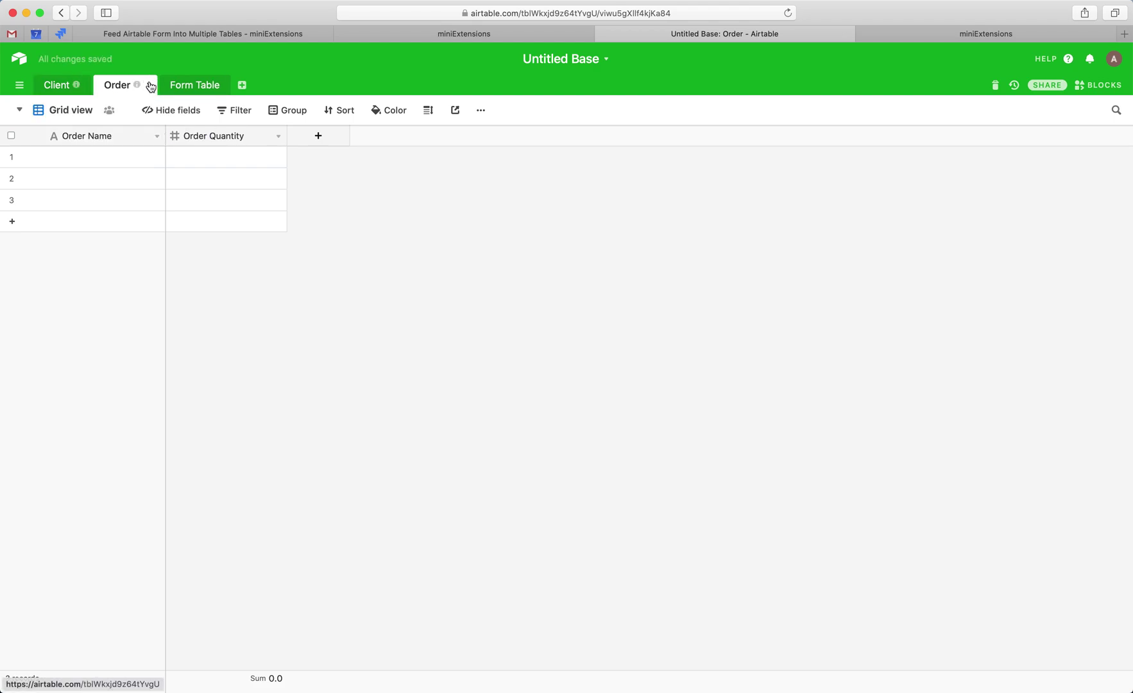
pyautogui.click(74, 87)
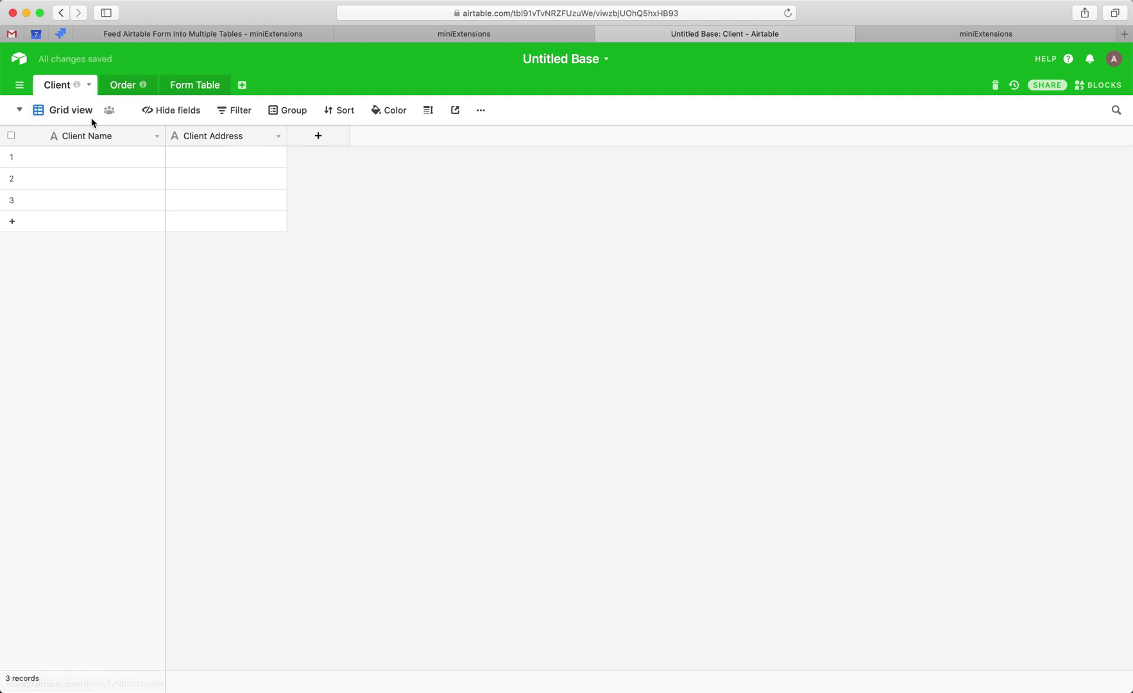
# - Review the Client Name field and Form Table's ID-prefixed primary field name
pyautogui.doubleClick(88, 135)
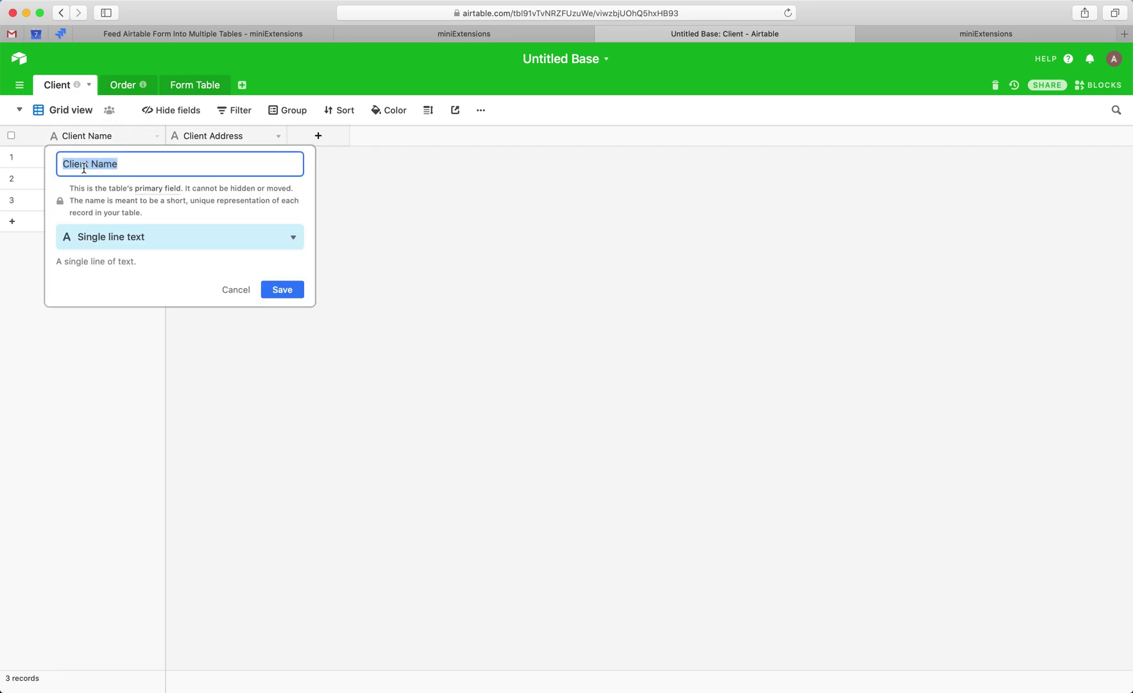
pyautogui.click(194, 84)
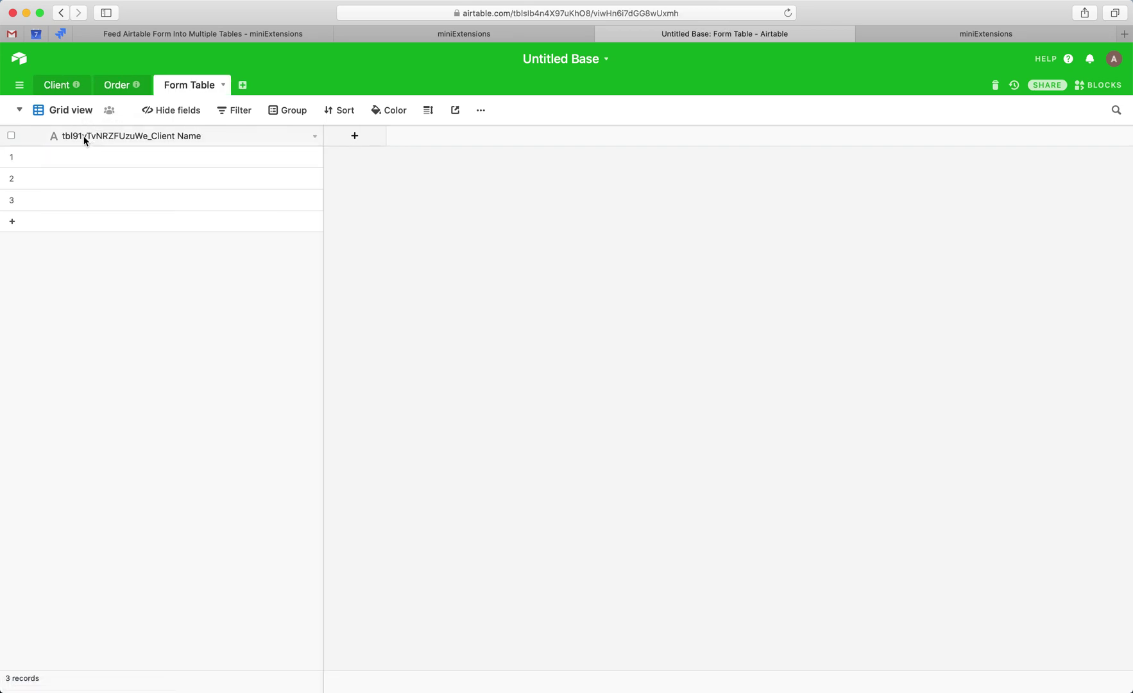
pyautogui.doubleClick(141, 136)
pyautogui.press('Left')
pyautogui.moveTo(161, 163); pyautogui.dragTo(233, 177)
pyautogui.press('Right')
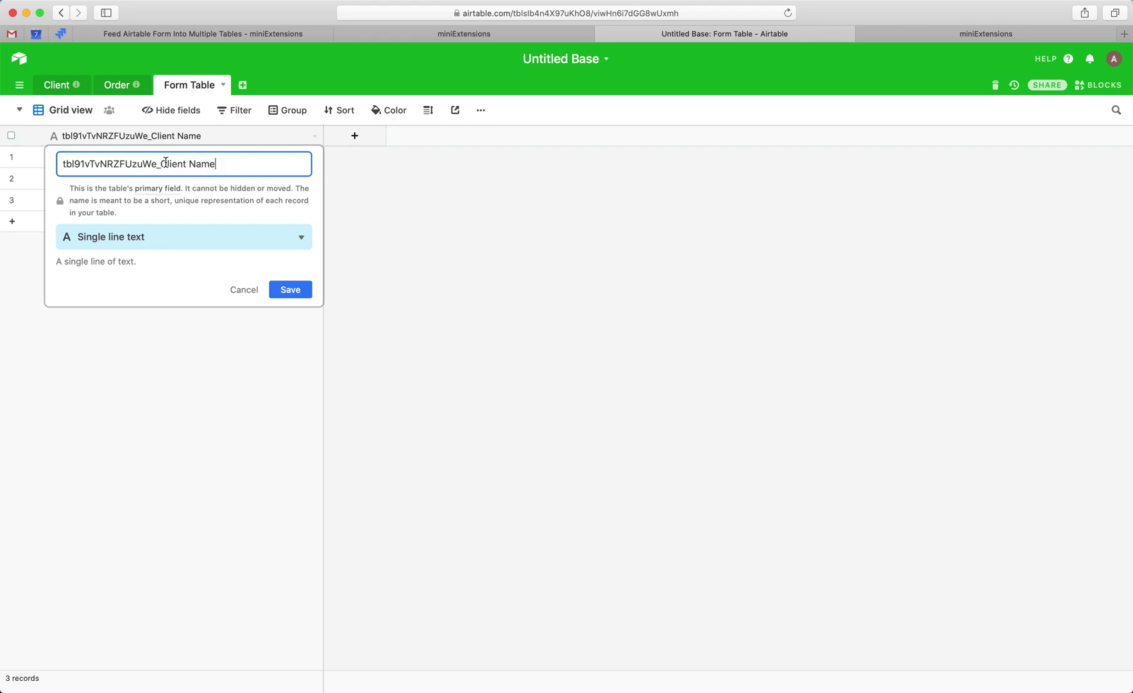
pyautogui.moveTo(156, 164); pyautogui.dragTo(62, 157)
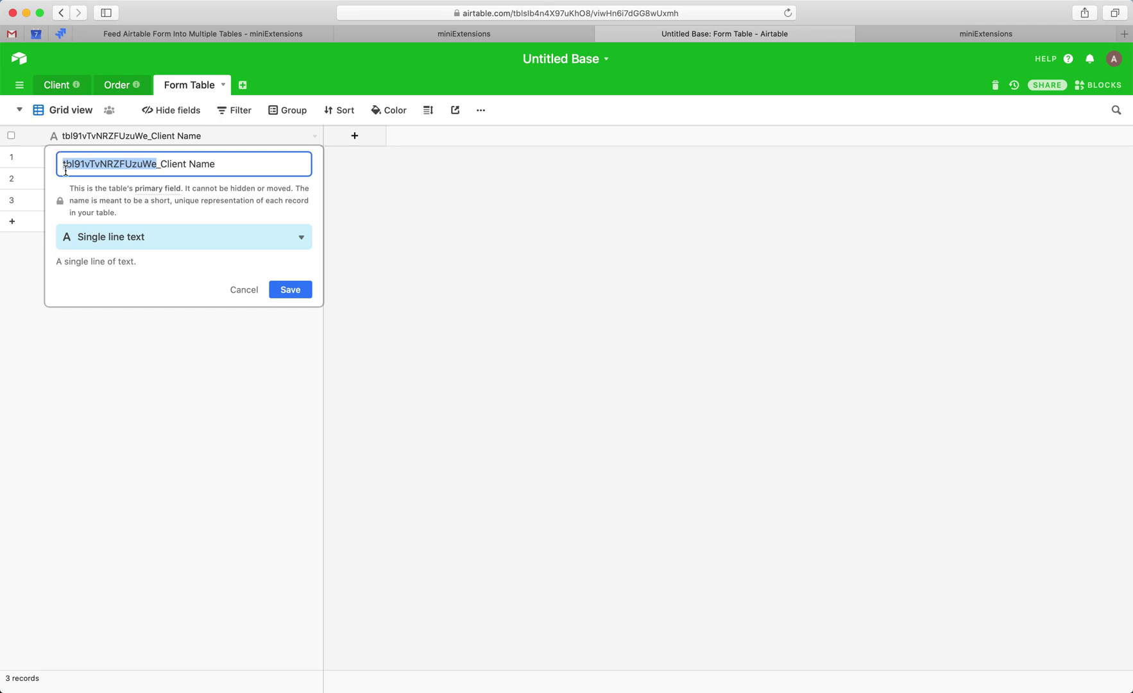
pyautogui.click(288, 287)
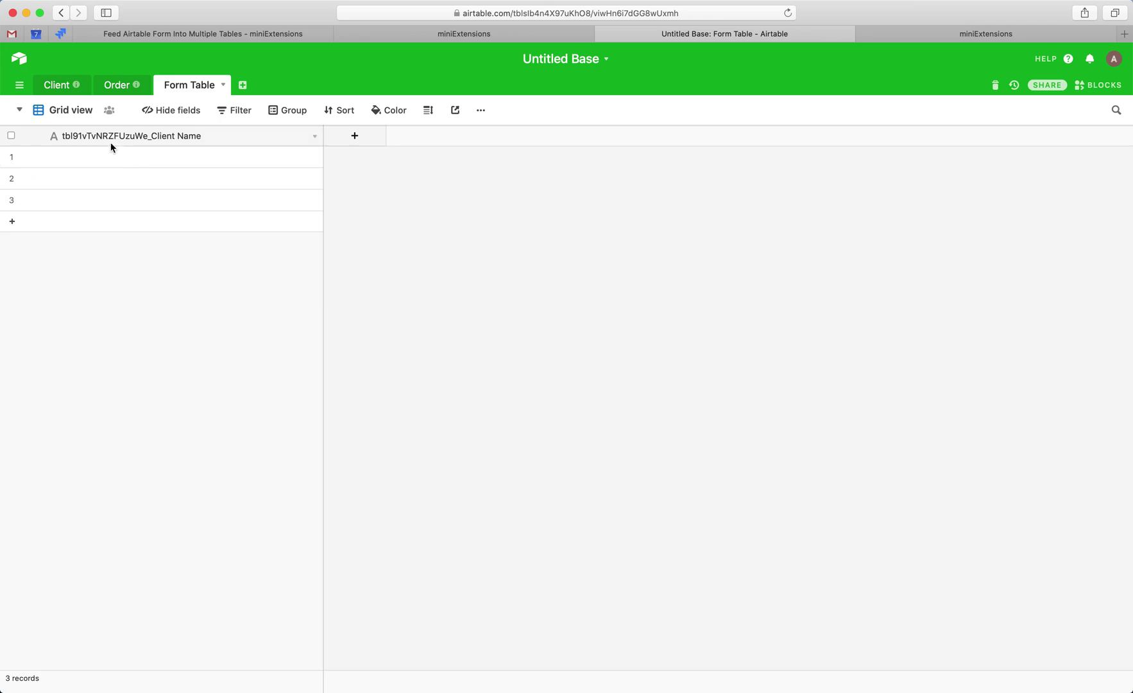
# - Add a Client Address field to Form Table, named after the Client table's field
pyautogui.click(54, 84)
pyautogui.click(231, 135)
pyautogui.doubleClick(232, 136)
pyautogui.press('super+c')
pyautogui.click(196, 90)
pyautogui.click(354, 135)
pyautogui.press('super+v')
pyautogui.press('super+a')
pyautogui.press('Left')
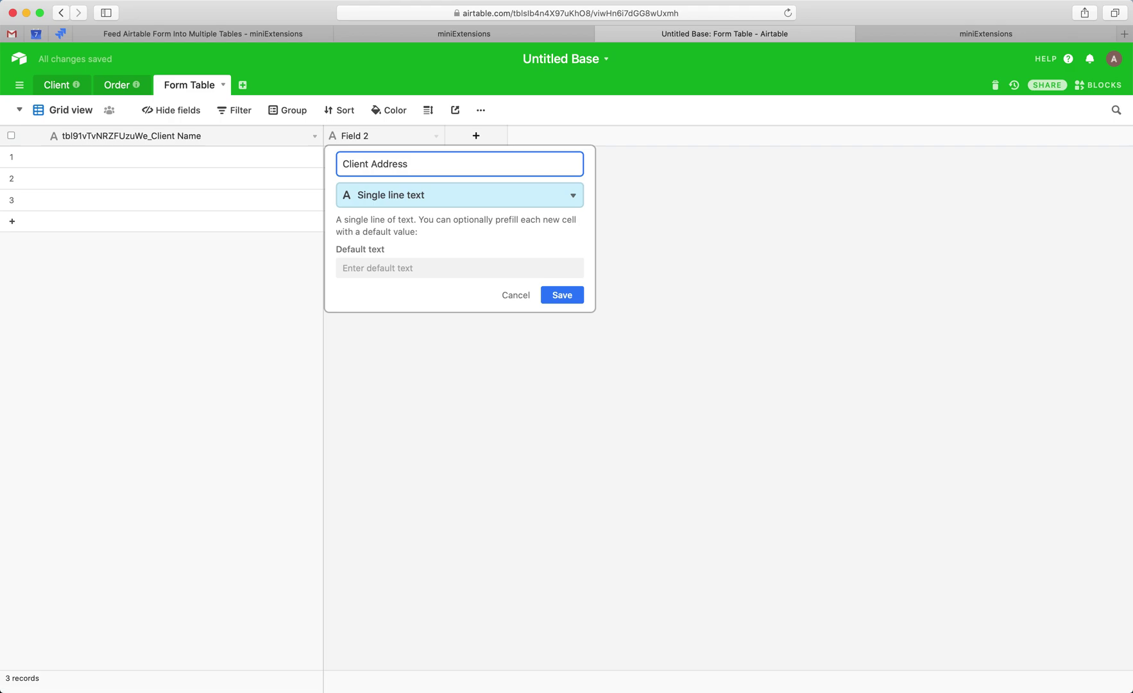
pyautogui.click(560, 294)
pyautogui.doubleClick(122, 135)
pyautogui.click(153, 165)
pyautogui.moveTo(156, 165); pyautogui.dragTo(11, 158)
pyautogui.doubleClick(353, 132)
pyautogui.press('Left')
pyautogui.press('Return')
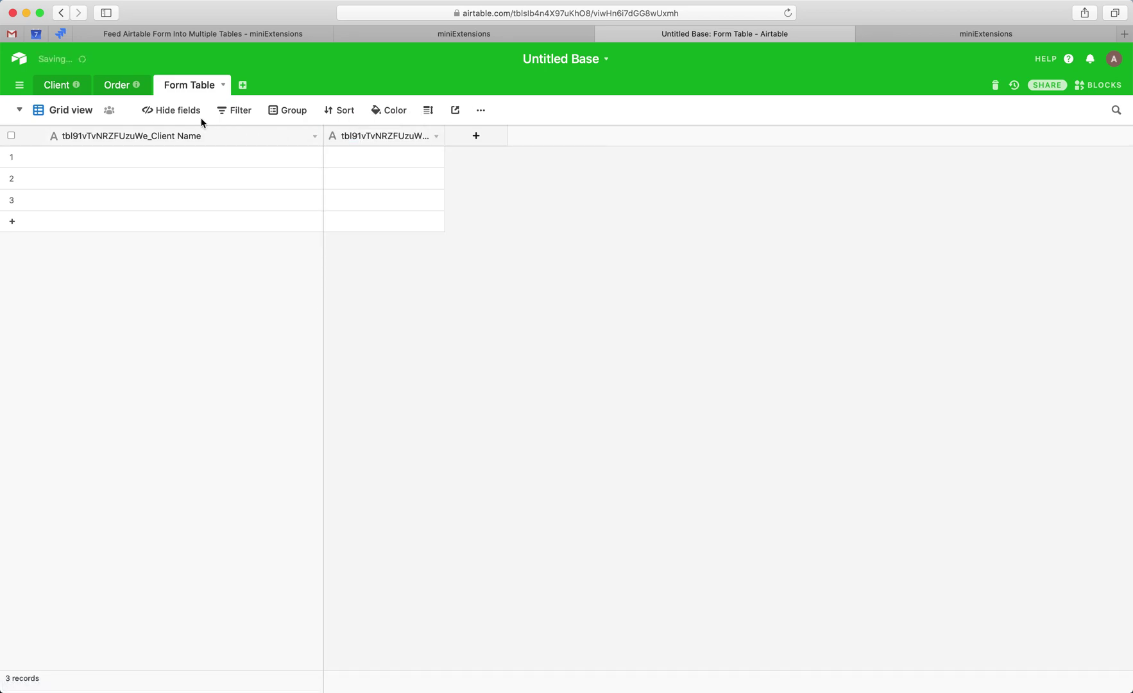
# - Add an Order Name field to the Form Table, using the name copied from the Order table
pyautogui.click(114, 86)
pyautogui.click(83, 136)
pyautogui.doubleClick(84, 136)
pyautogui.press('super+c')
pyautogui.click(200, 85)
pyautogui.moveTo(323, 136); pyautogui.dragTo(434, 136)
pyautogui.click(457, 142)
pyautogui.press('super+v')
pyautogui.press('super+a')
pyautogui.press('Return')
pyautogui.click(121, 88)
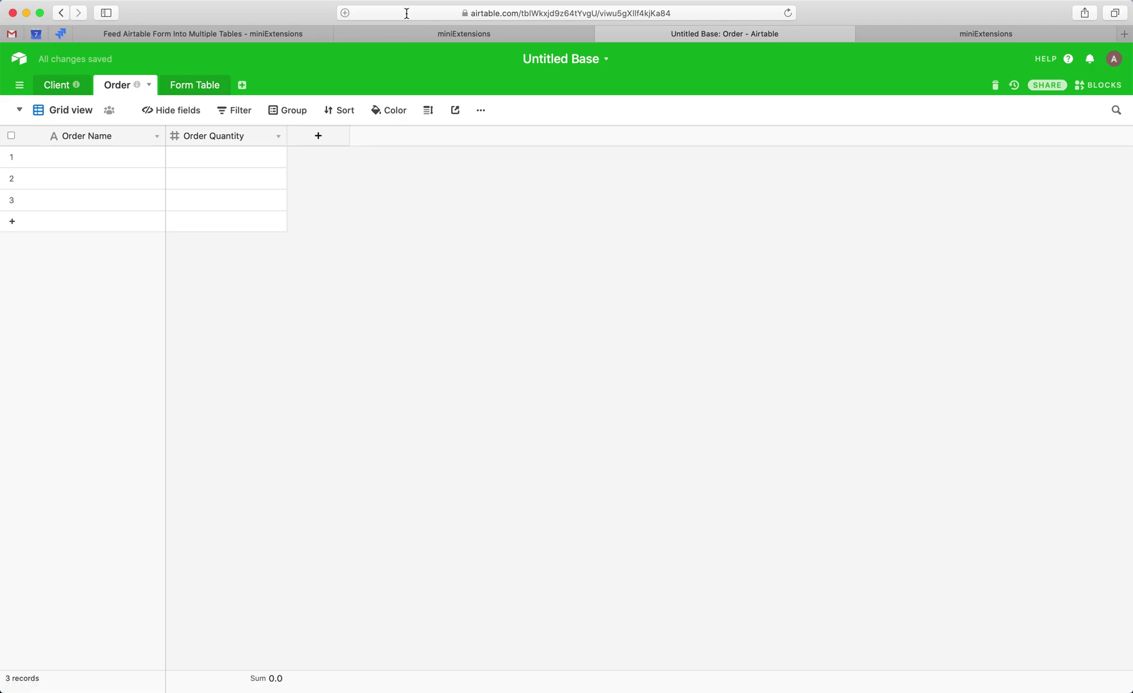
pyautogui.doubleClick(486, 12)
pyautogui.press('super+c')
pyautogui.hotkey('ctrl', 'Tab')
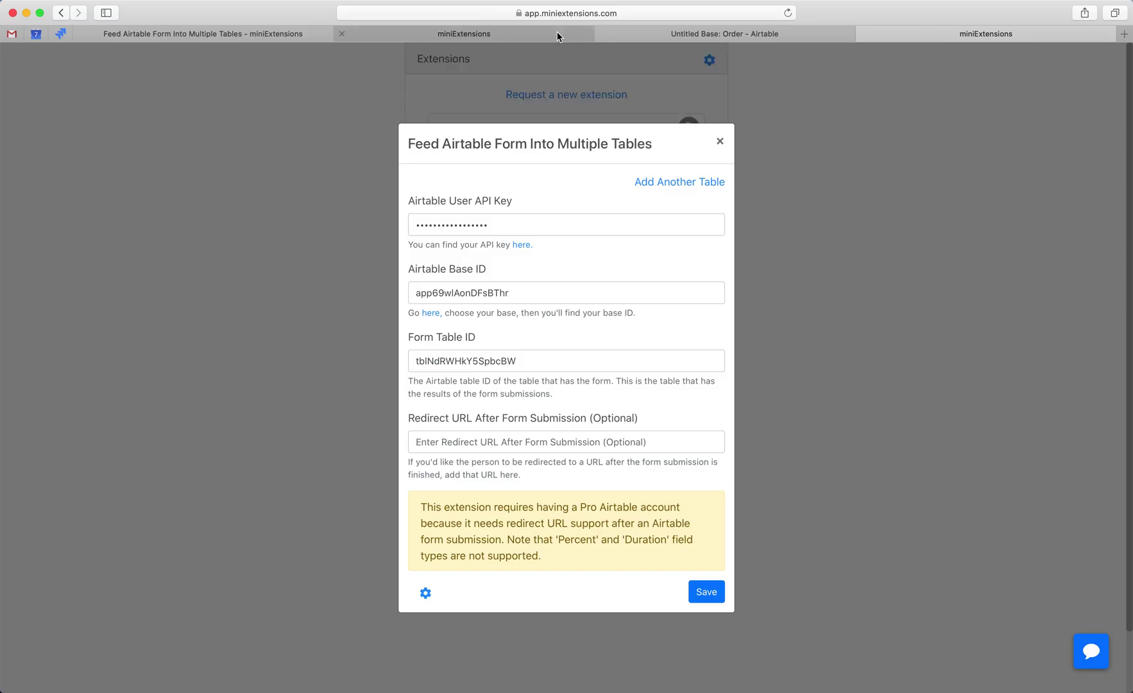
pyautogui.hotkey('ctrl', 'shift', 'Tab')
pyautogui.click(217, 80)
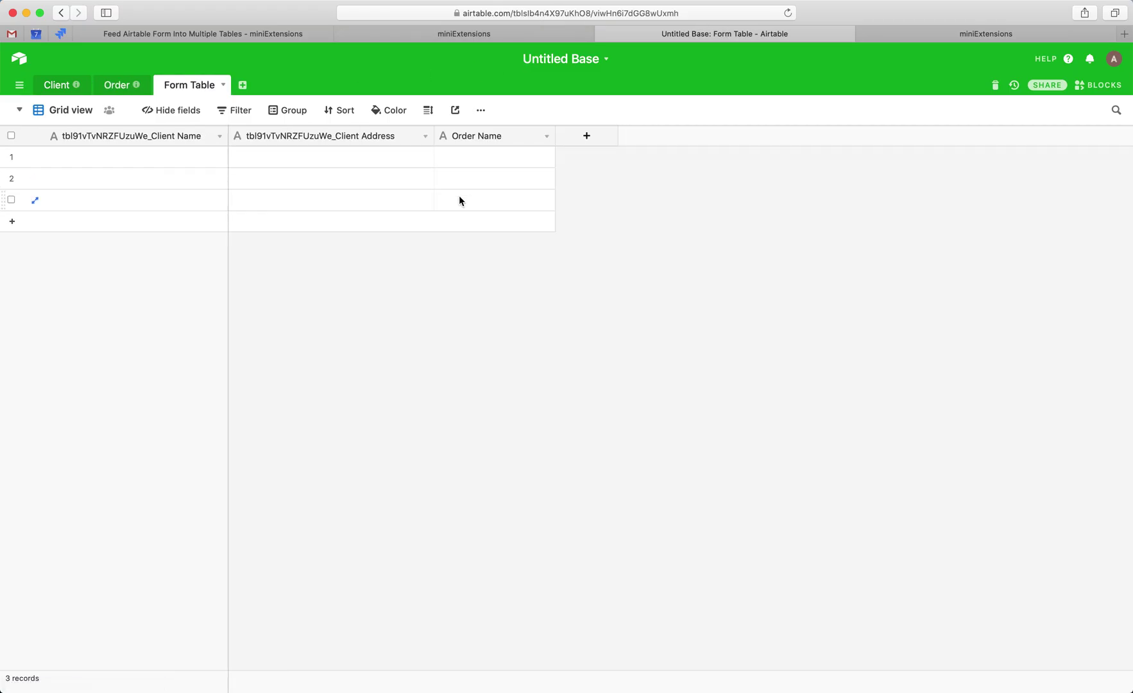
pyautogui.doubleClick(472, 137)
pyautogui.press('Left')
pyautogui.press('super+v')
pyautogui.write('_')
pyautogui.press('Return')
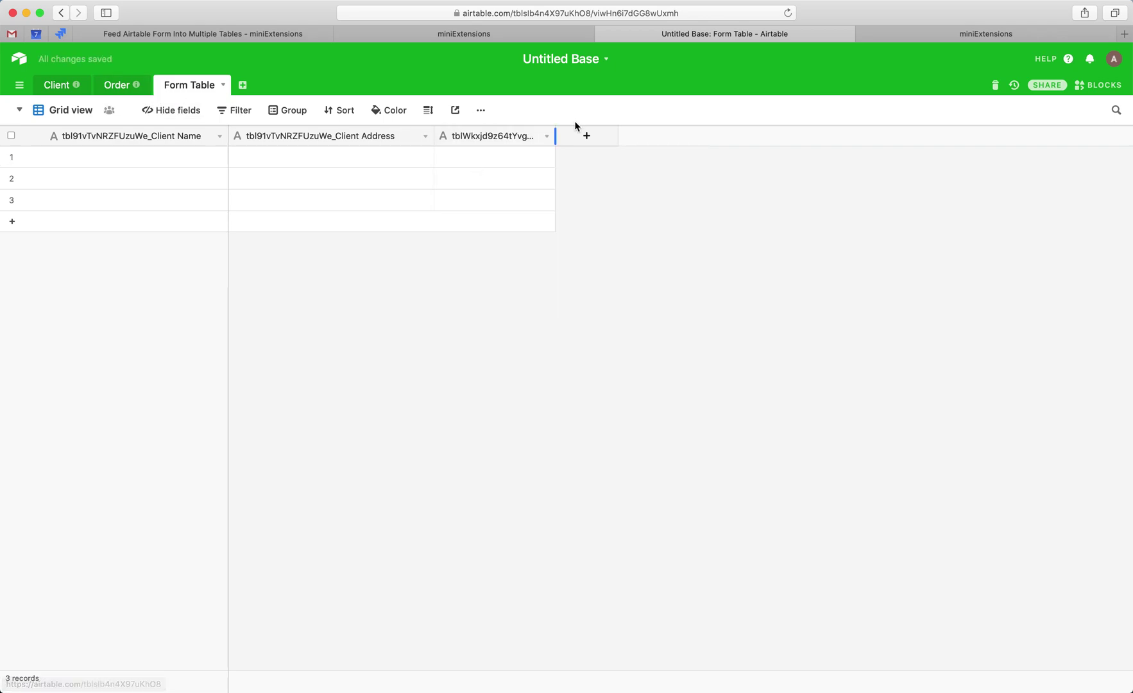
# - Widen the Order Name column and add a fourth field named with the Order table ID
pyautogui.moveTo(556, 135); pyautogui.dragTo(626, 134)
pyautogui.click(649, 137)
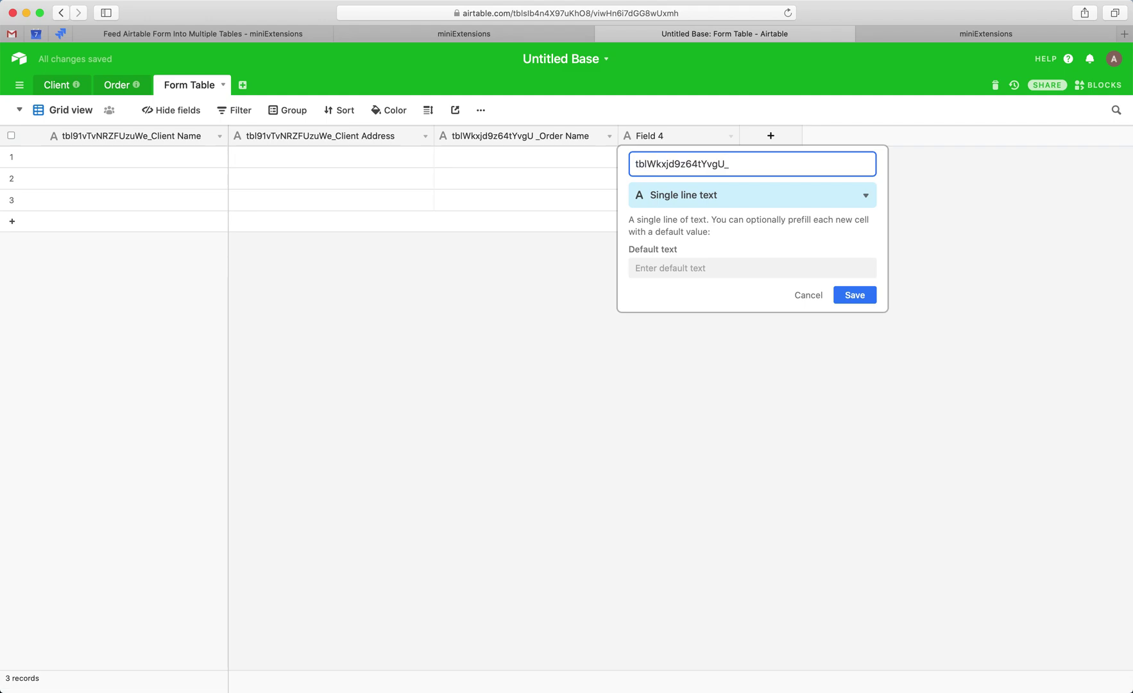
pyautogui.press('Return')
pyautogui.click(123, 90)
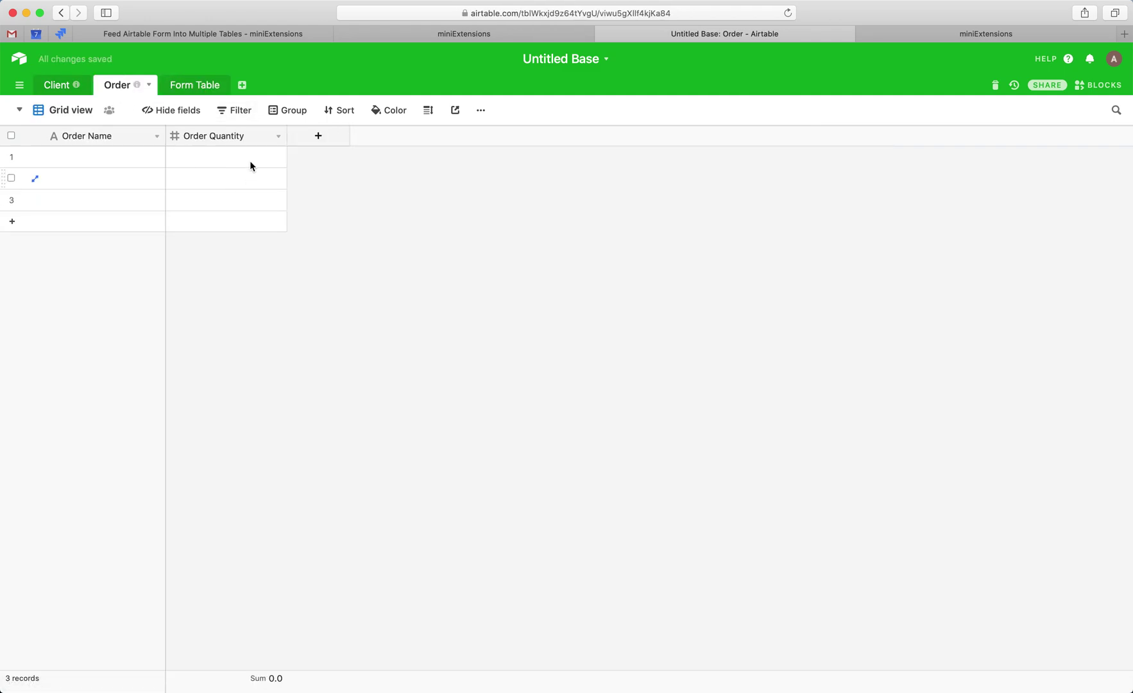
pyautogui.click(217, 135)
pyautogui.doubleClick(217, 136)
pyautogui.press('super+c')
pyautogui.hotkey('ctrl', 'Tab')
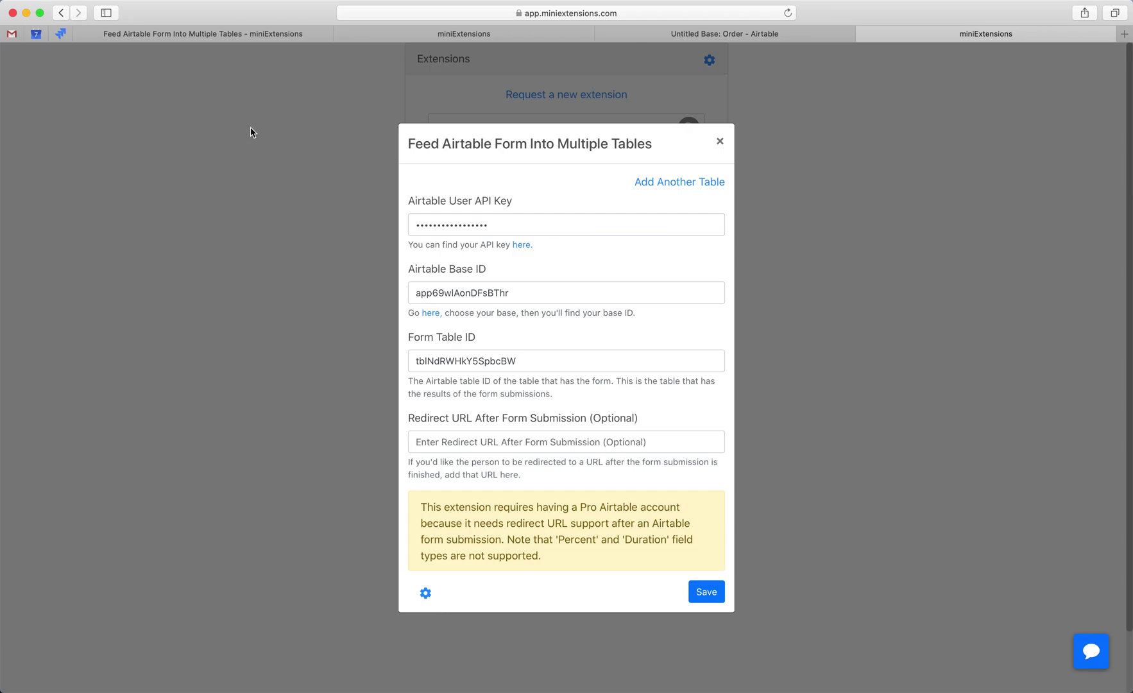
pyautogui.hotkey('ctrl', 'shift', 'Tab')
pyautogui.click(196, 86)
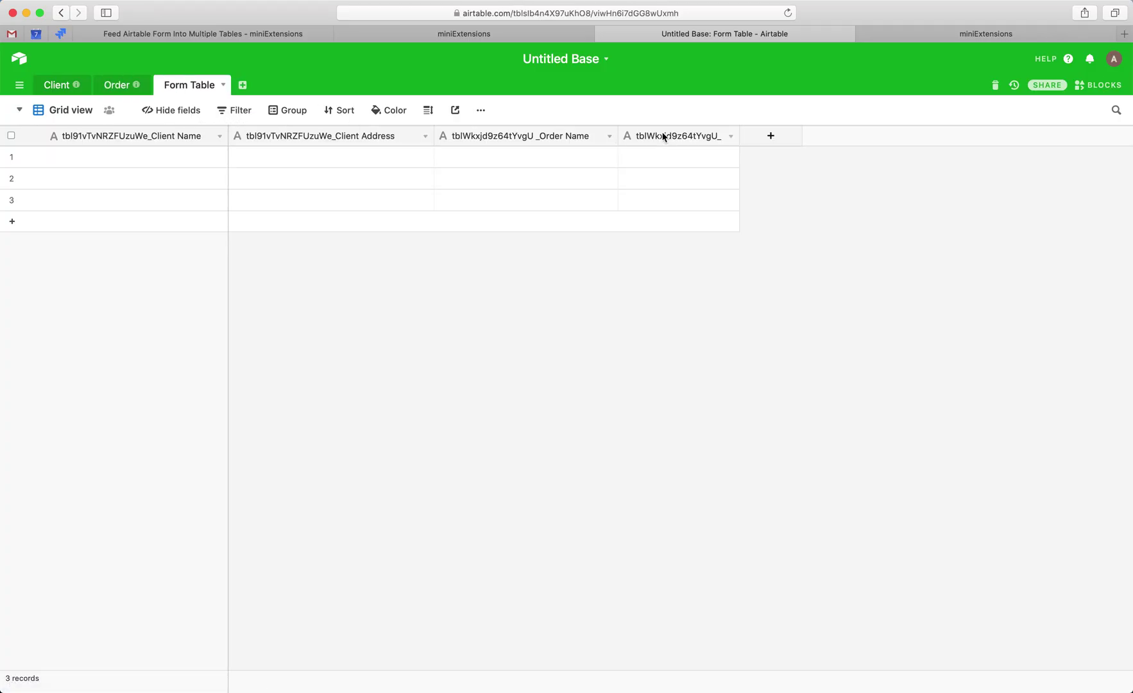
pyautogui.doubleClick(662, 137)
pyautogui.click(740, 156)
pyautogui.press('super+v')
pyautogui.press('Return')
# - Remove the stray space from the Order Name field's name and widen the fourth column
pyautogui.doubleClick(540, 135)
pyautogui.click(545, 166)
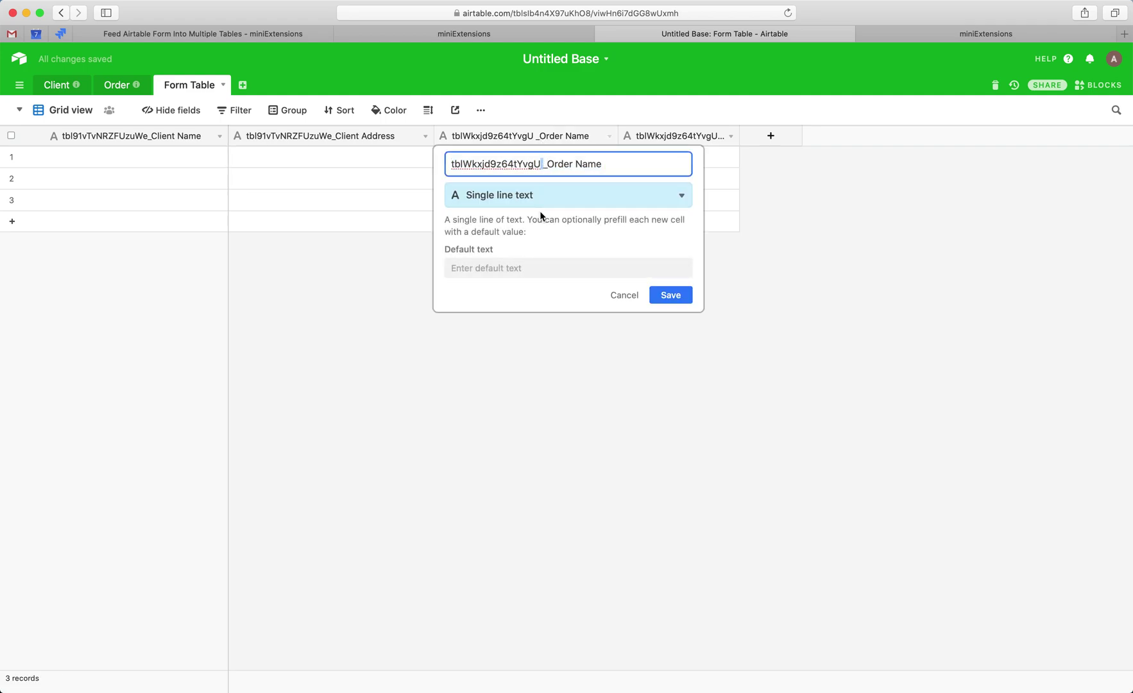
pyautogui.press('BackSpace')
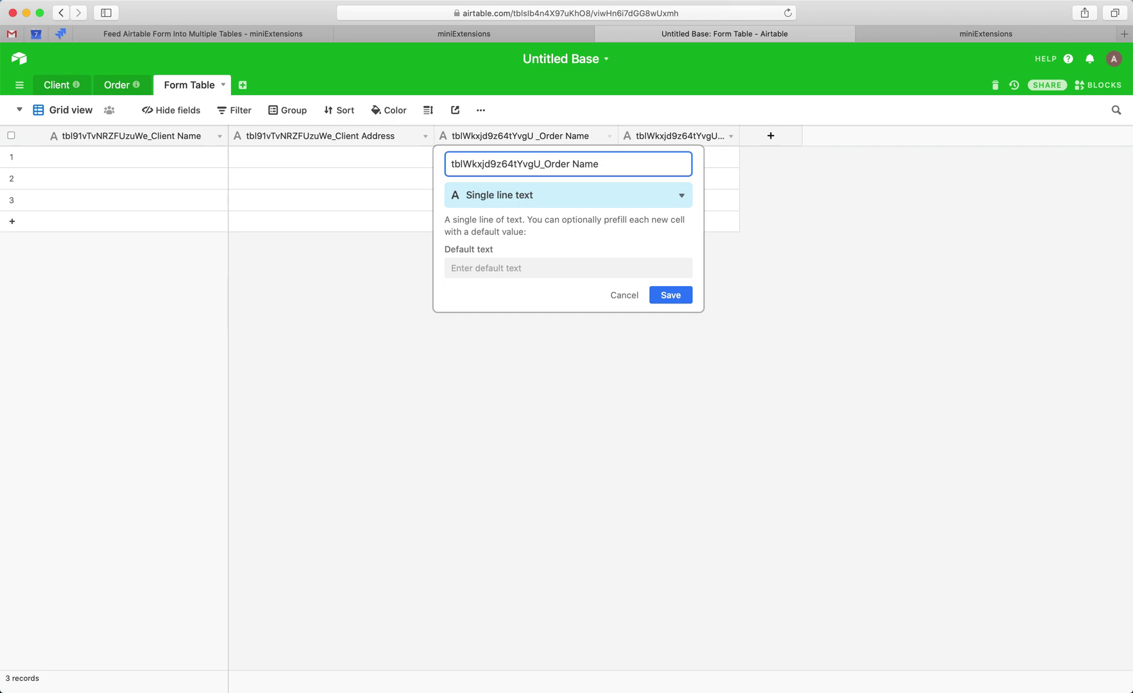
pyautogui.click(684, 296)
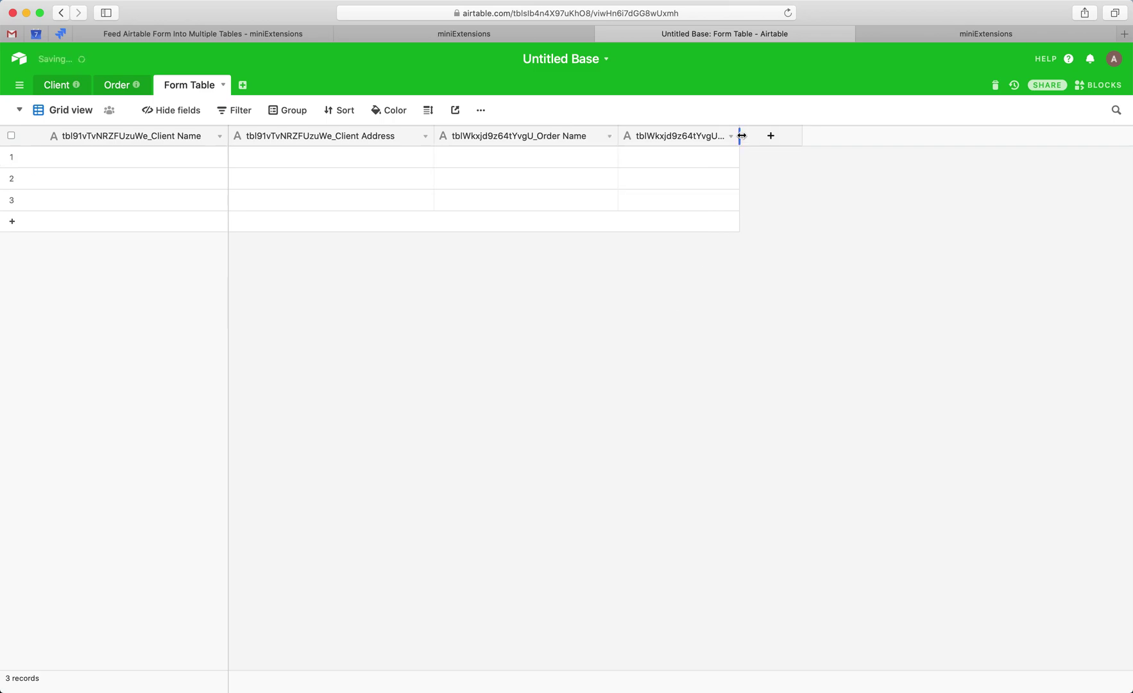
pyautogui.moveTo(742, 135); pyautogui.dragTo(806, 134)
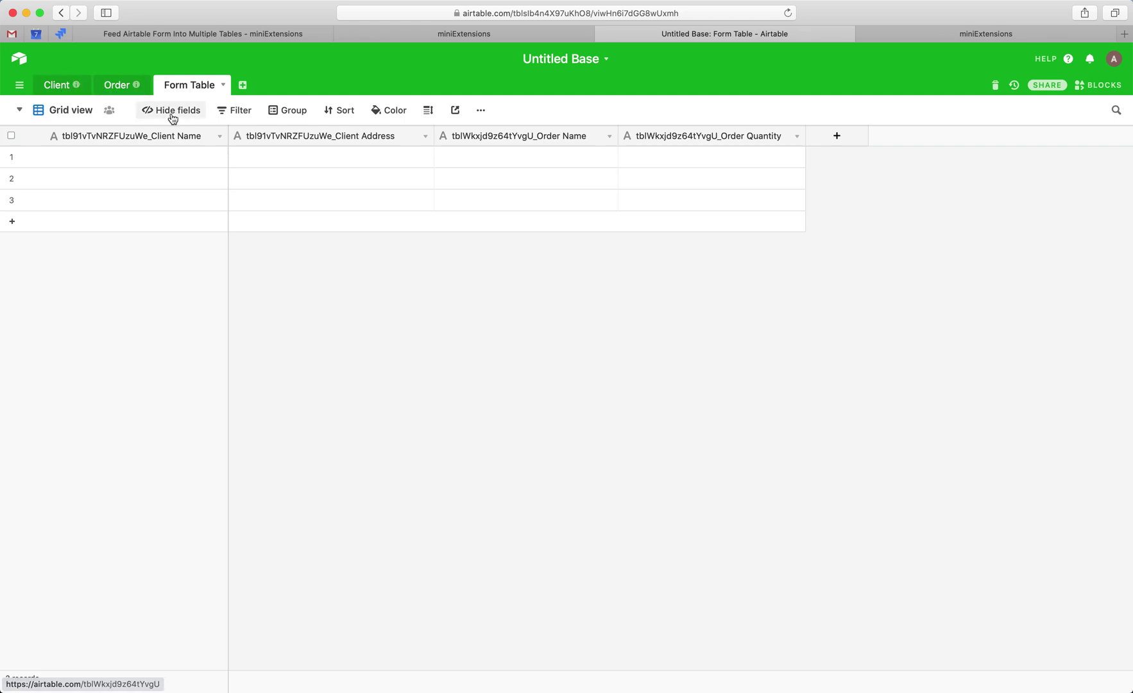
# - Select the first row's client cells, then clear the selection
pyautogui.moveTo(159, 157); pyautogui.dragTo(681, 164)
pyautogui.click(817, 185)
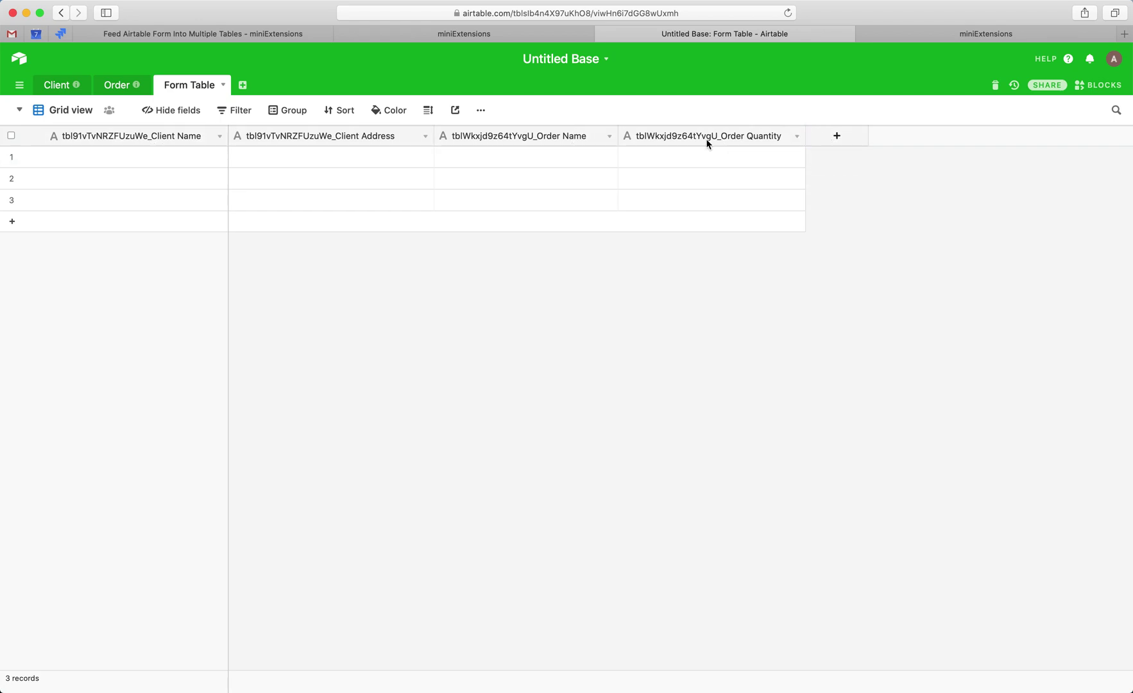
pyautogui.click(680, 136)
pyautogui.doubleClick(680, 135)
pyautogui.moveTo(727, 163); pyautogui.dragTo(590, 163)
pyautogui.hotkey('ctrl', 'c')
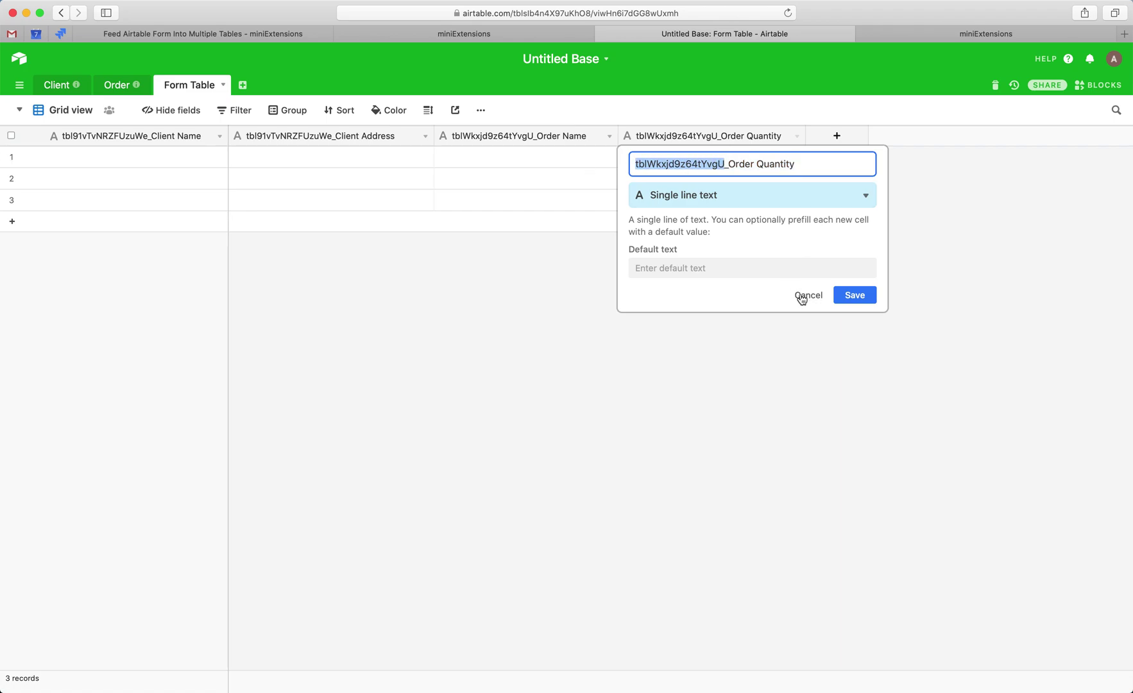
pyautogui.click(804, 295)
pyautogui.click(836, 135)
pyautogui.hotkey('ctrl', 'v')
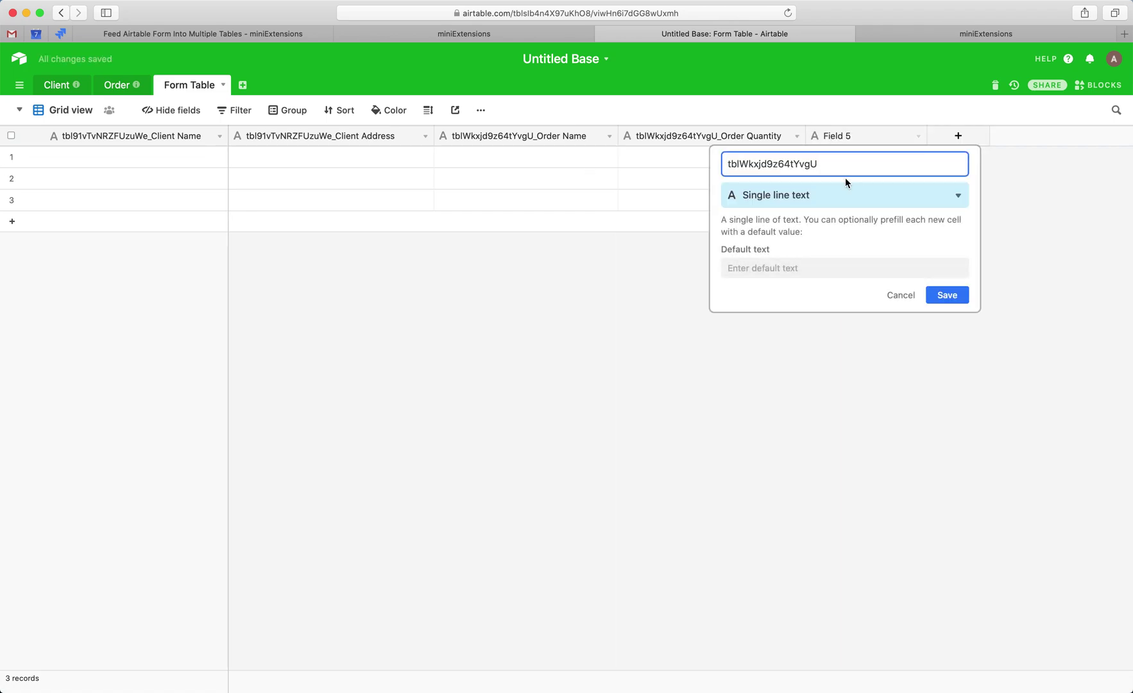
pyautogui.press('Return')
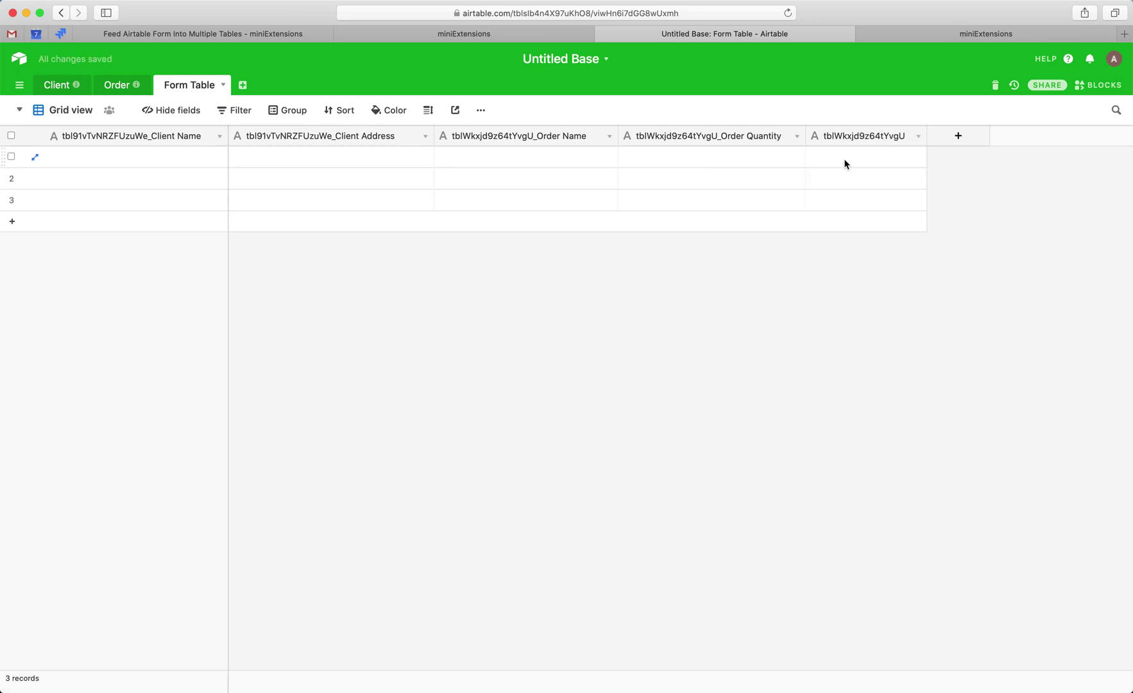
# - Make the field a link to Order records, save it, and duplicate it
pyautogui.click(844, 136)
pyautogui.doubleClick(844, 138)
pyautogui.click(842, 195)
pyautogui.write('link')
pyautogui.press('Return')
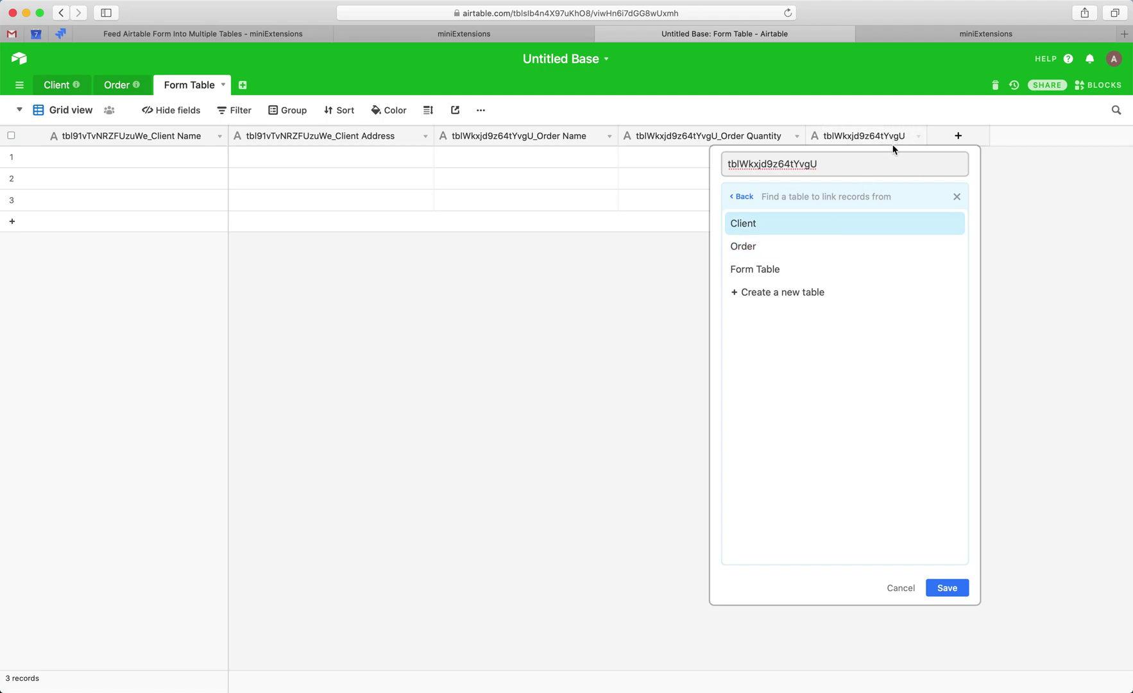
pyautogui.moveTo(138, 87)
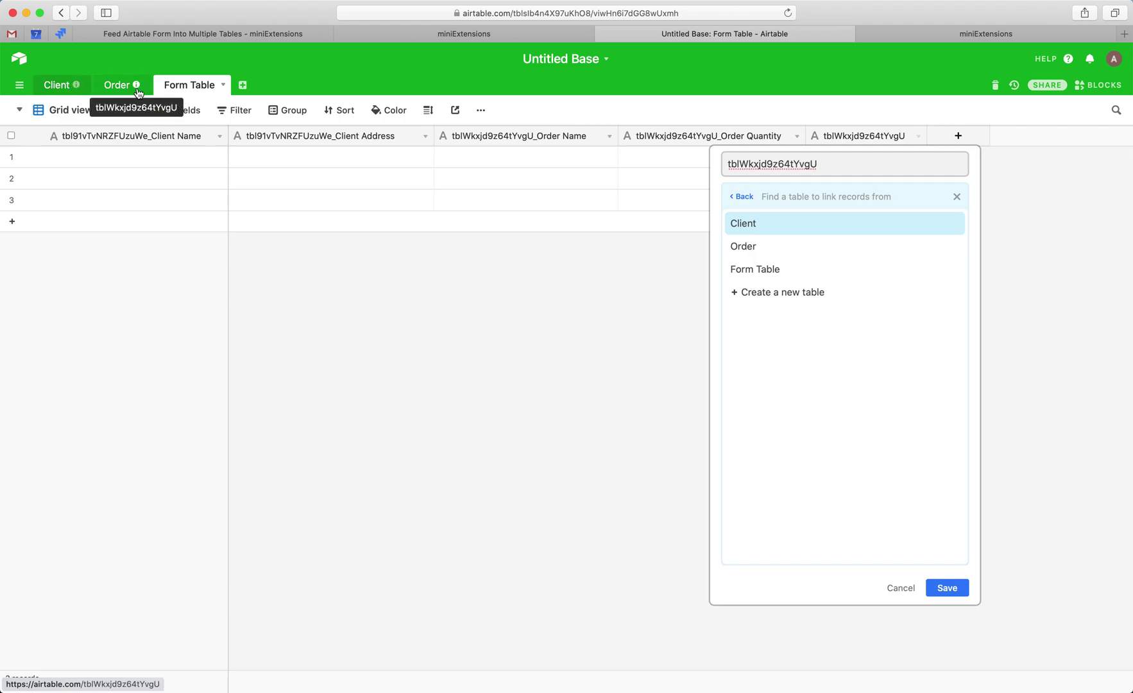
pyautogui.click(748, 246)
pyautogui.click(947, 284)
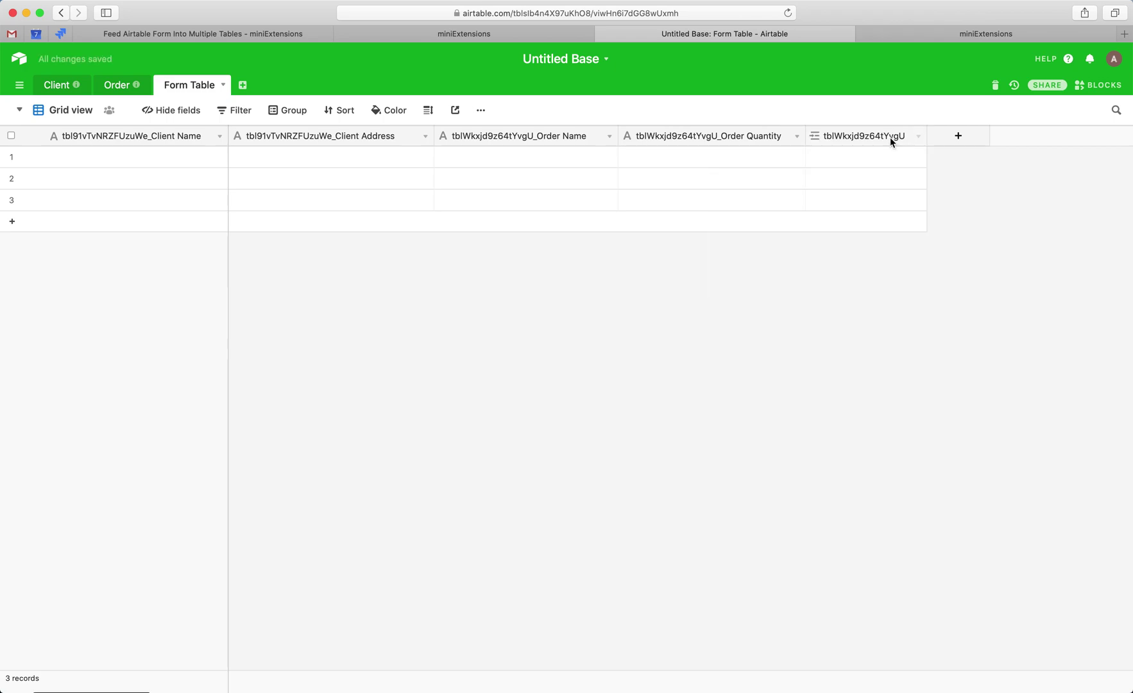
pyautogui.click(918, 136)
pyautogui.click(860, 249)
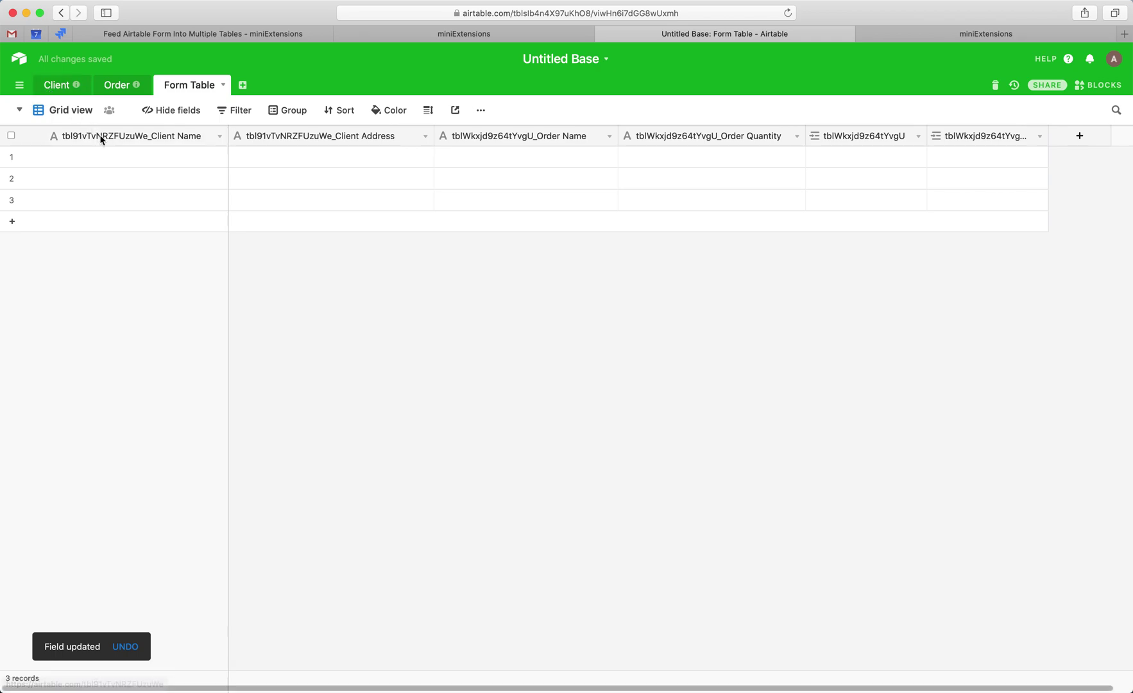
pyautogui.click(61, 85)
pyautogui.click(401, 12)
pyautogui.doubleClick(471, 12)
pyautogui.press('cmd+c')
pyautogui.click(706, 124)
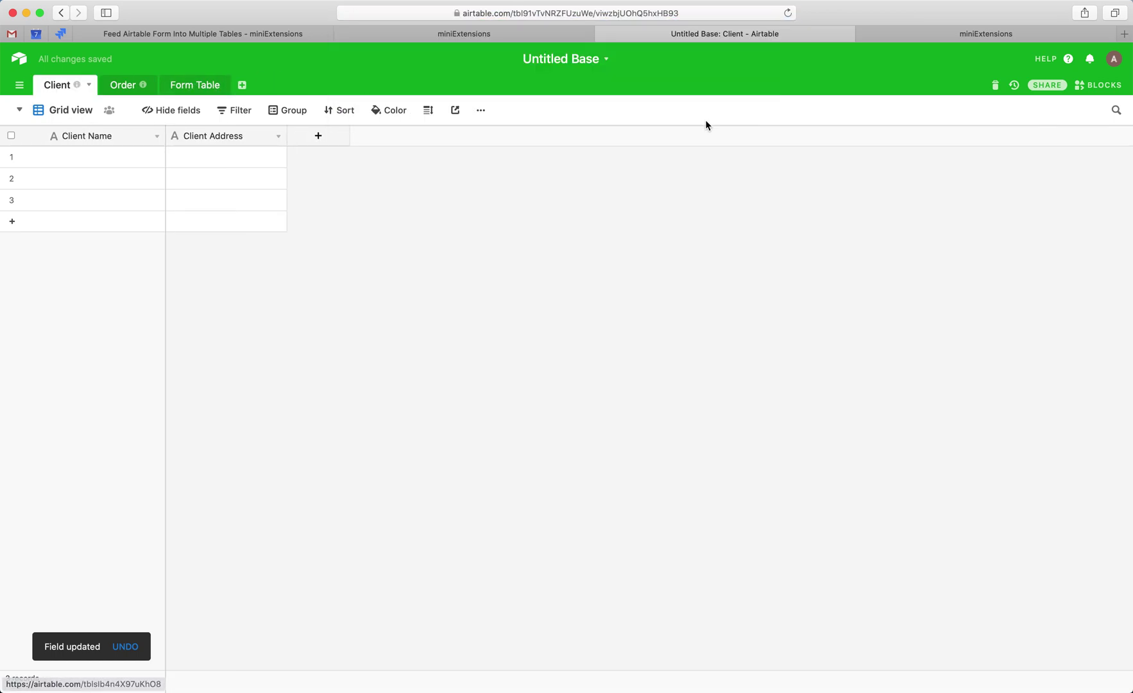
pyautogui.click(195, 85)
pyautogui.doubleClick(986, 141)
pyautogui.press('cmd+v')
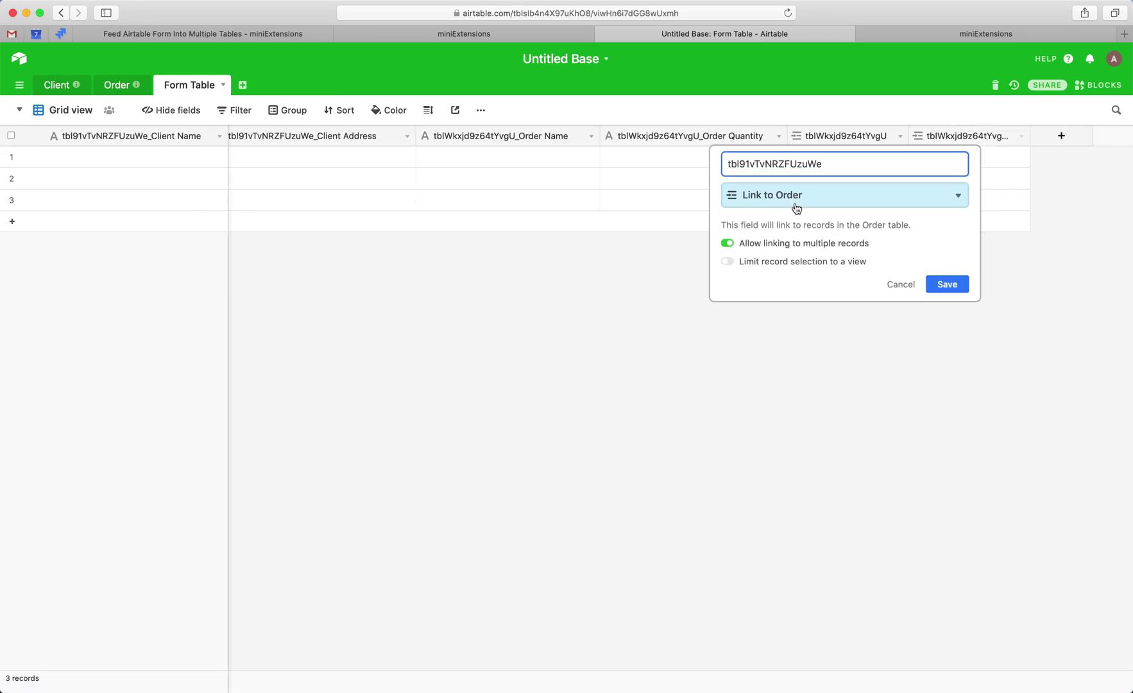
pyautogui.click(791, 202)
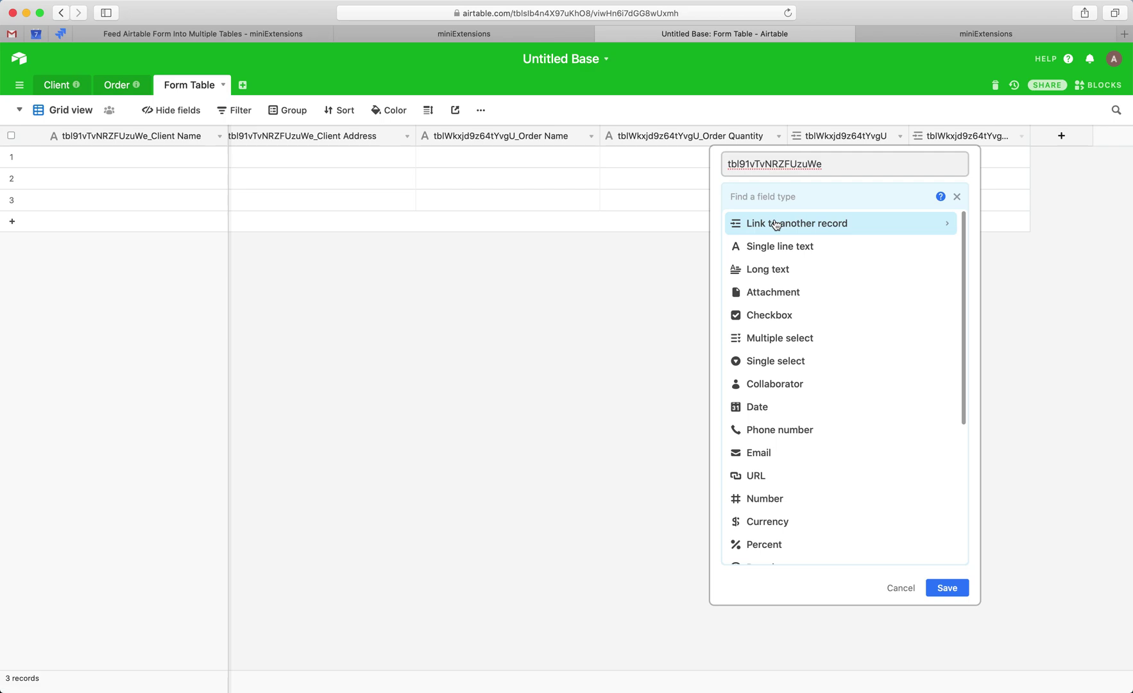
pyautogui.click(776, 224)
pyautogui.click(789, 223)
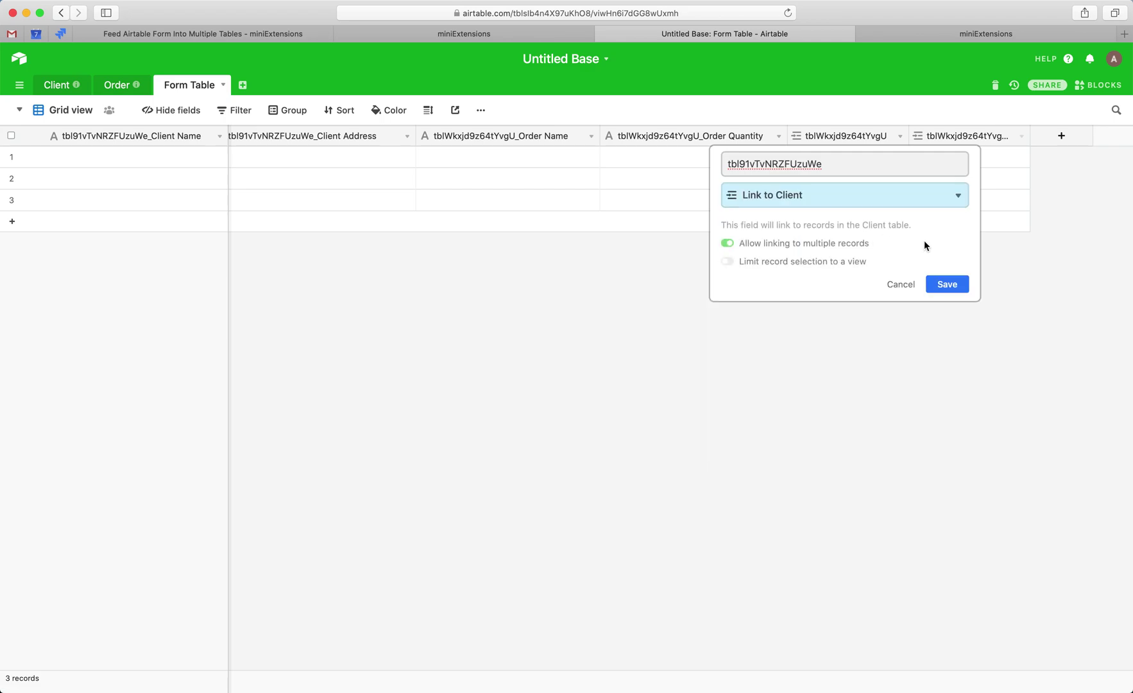
pyautogui.click(950, 285)
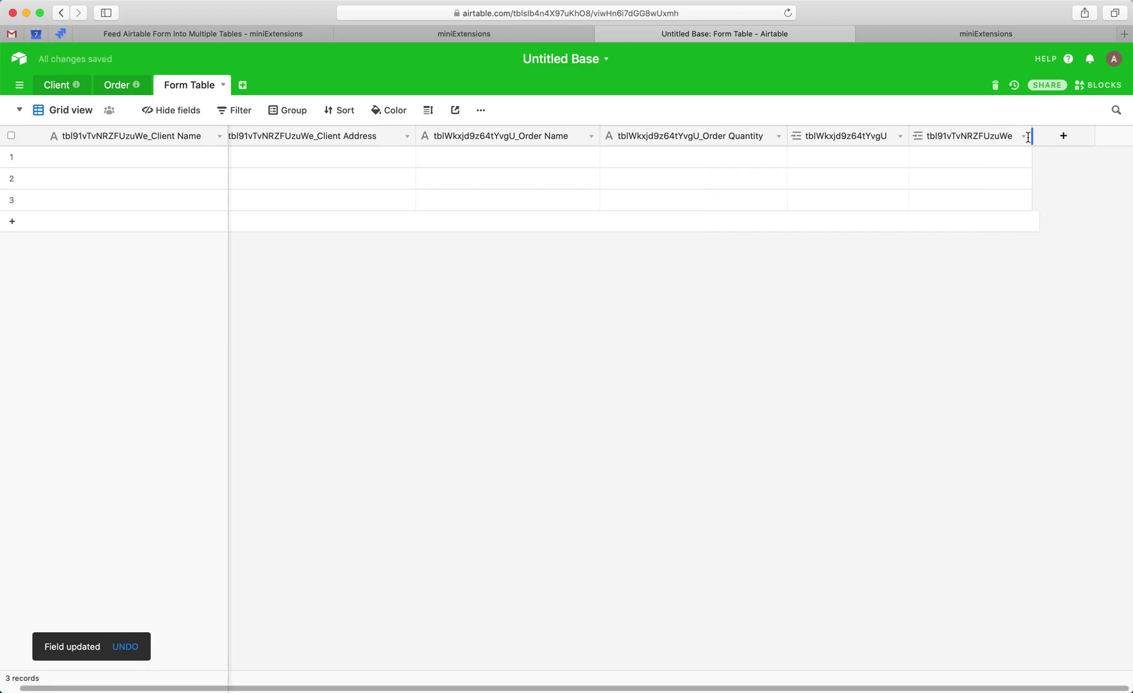
pyautogui.moveTo(1031, 136); pyautogui.dragTo(1041, 135)
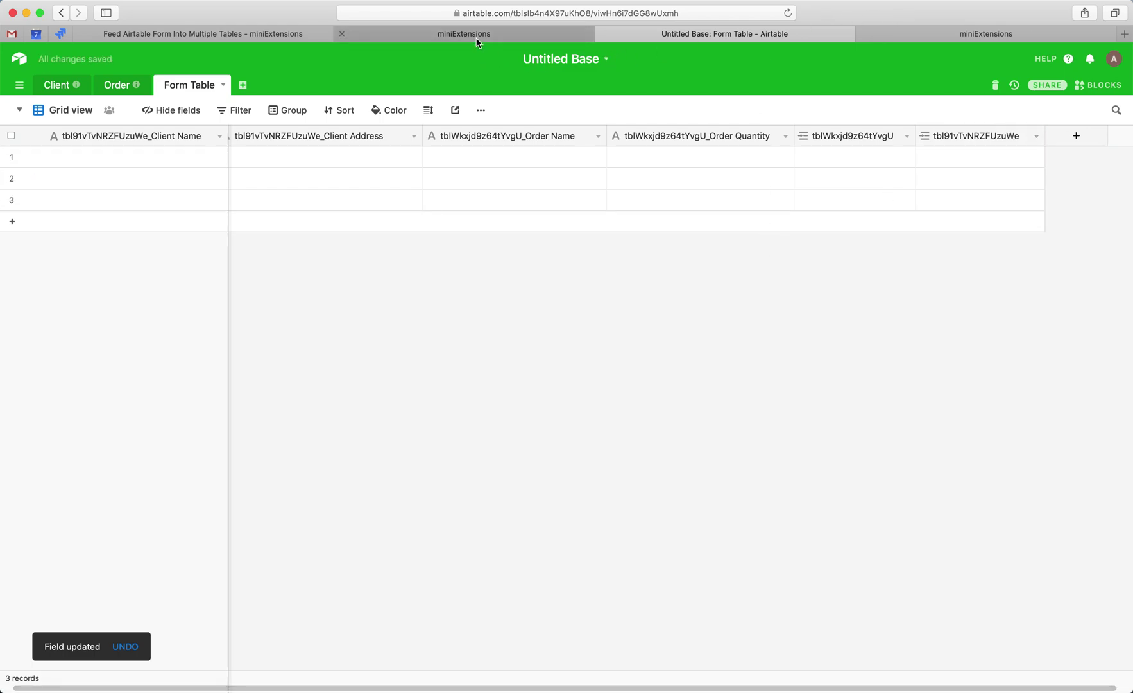
# - Close the submission confirmation page and return to the extension settings
pyautogui.click(546, 35)
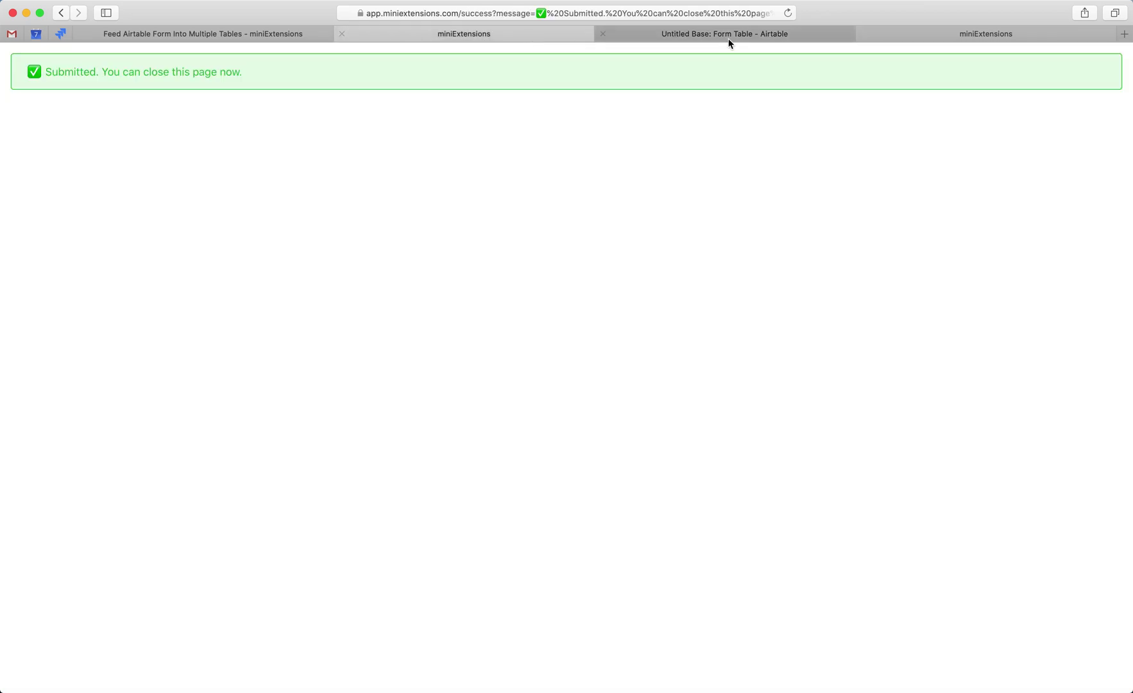
pyautogui.press('super+w')
pyautogui.click(898, 30)
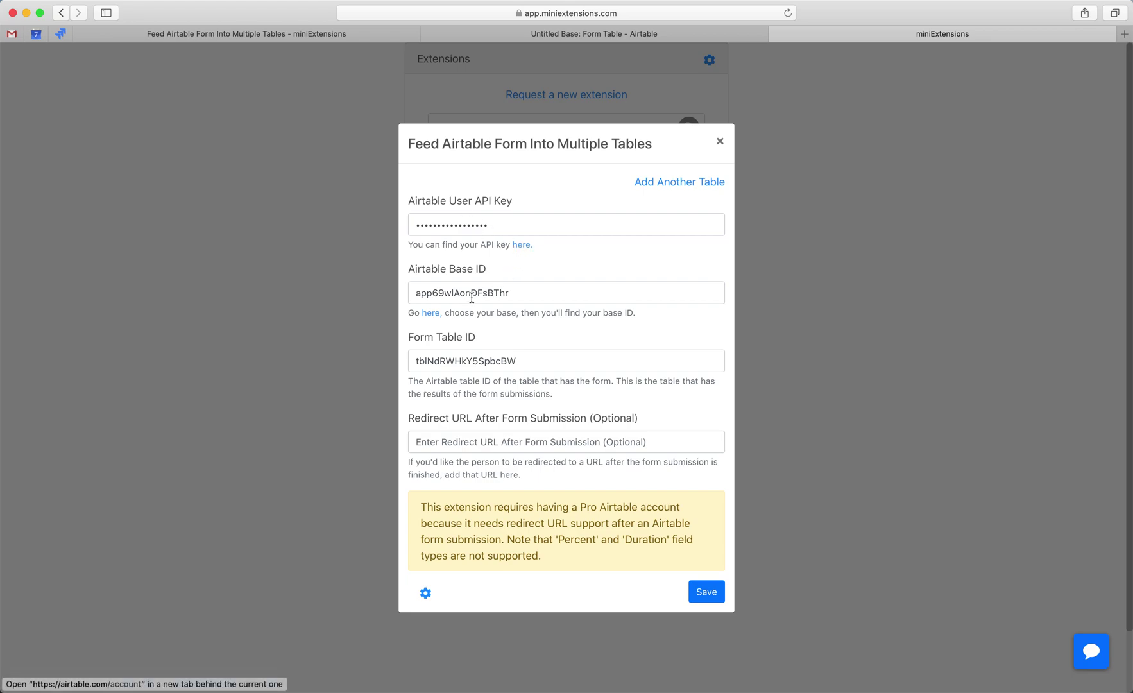
pyautogui.click(607, 29)
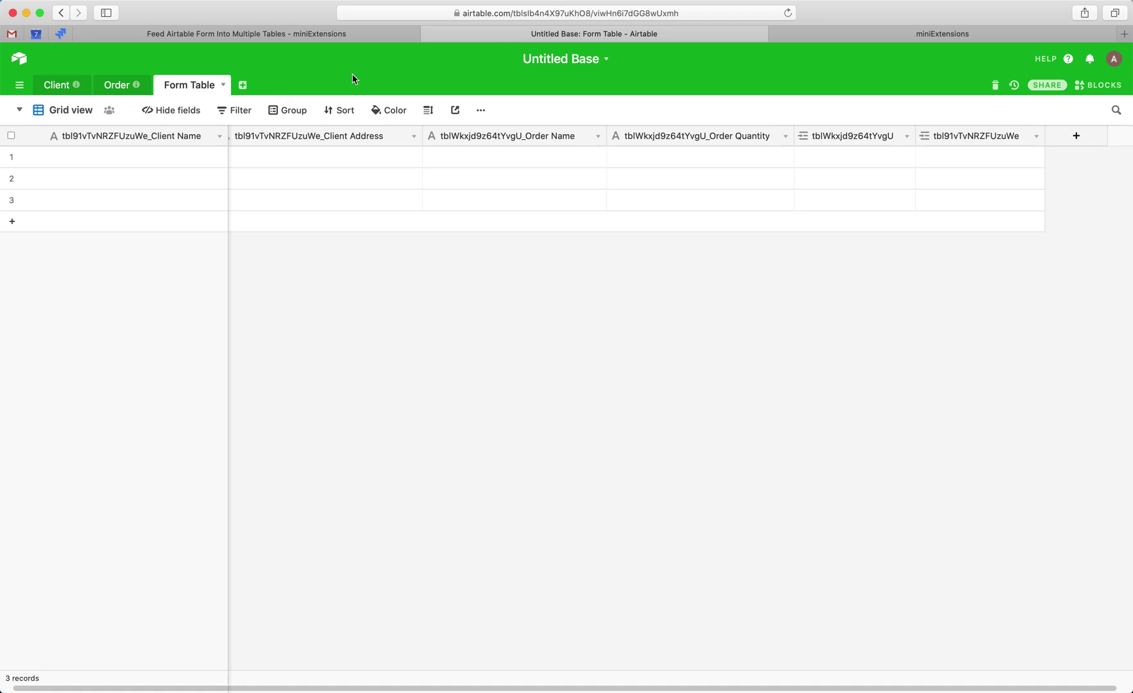
pyautogui.click(870, 37)
pyautogui.keyDown('super'); pyautogui.click(431, 313); pyautogui.keyUp('super')
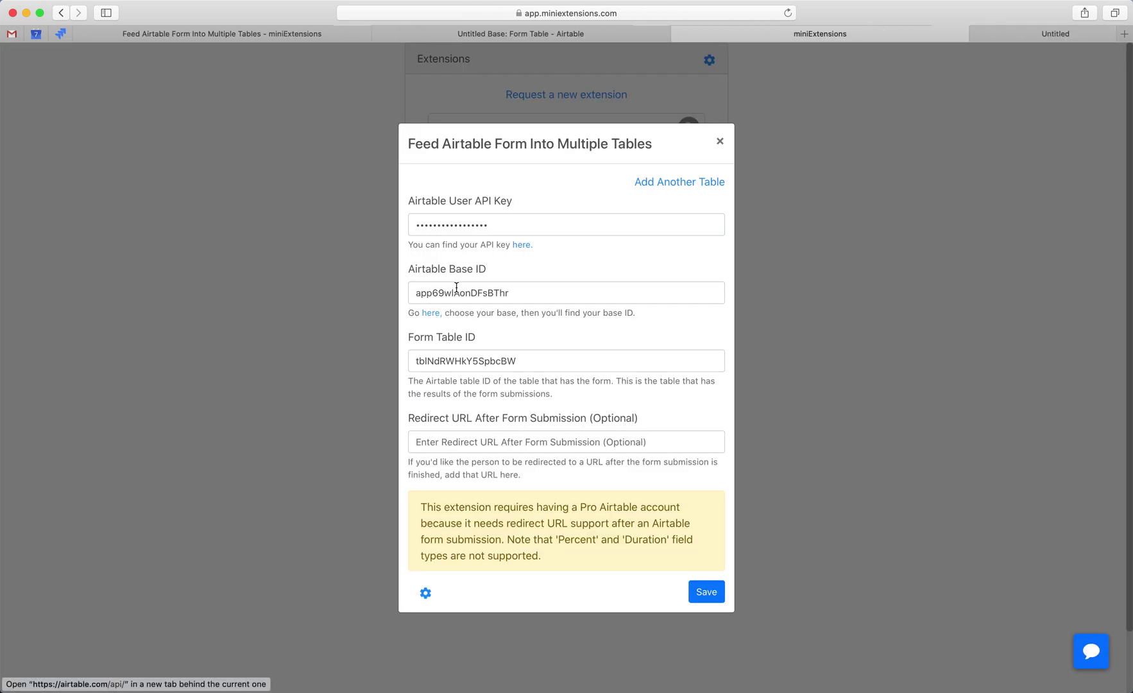
pyautogui.click(1008, 35)
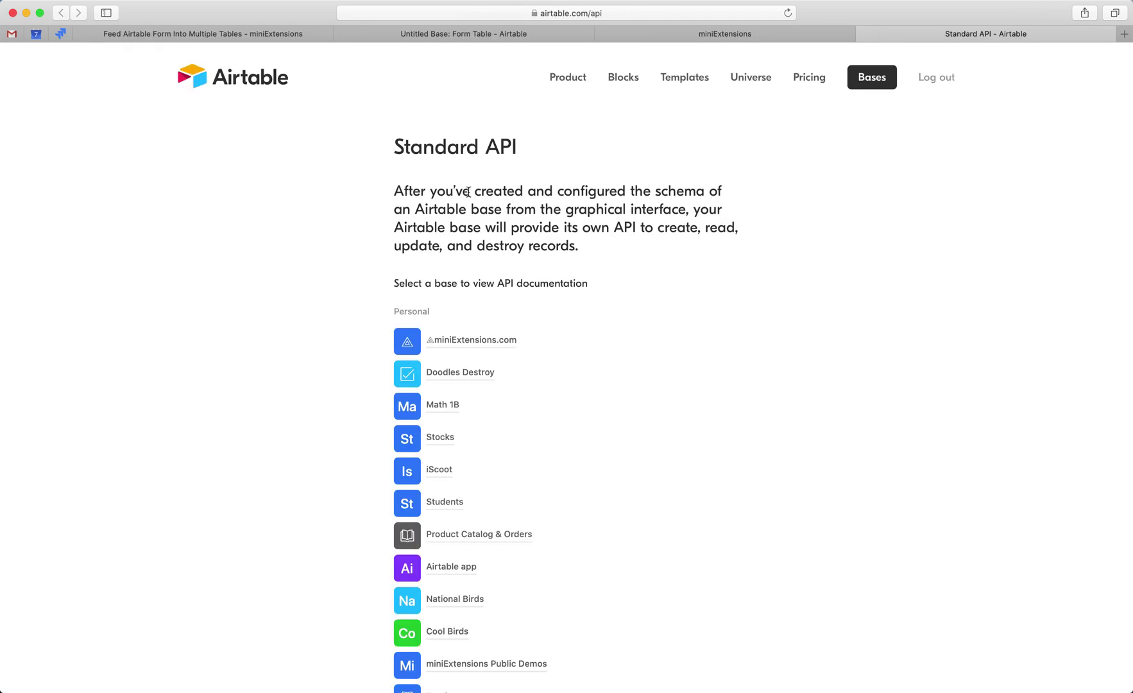
pyautogui.scroll(-10, 463, 212)
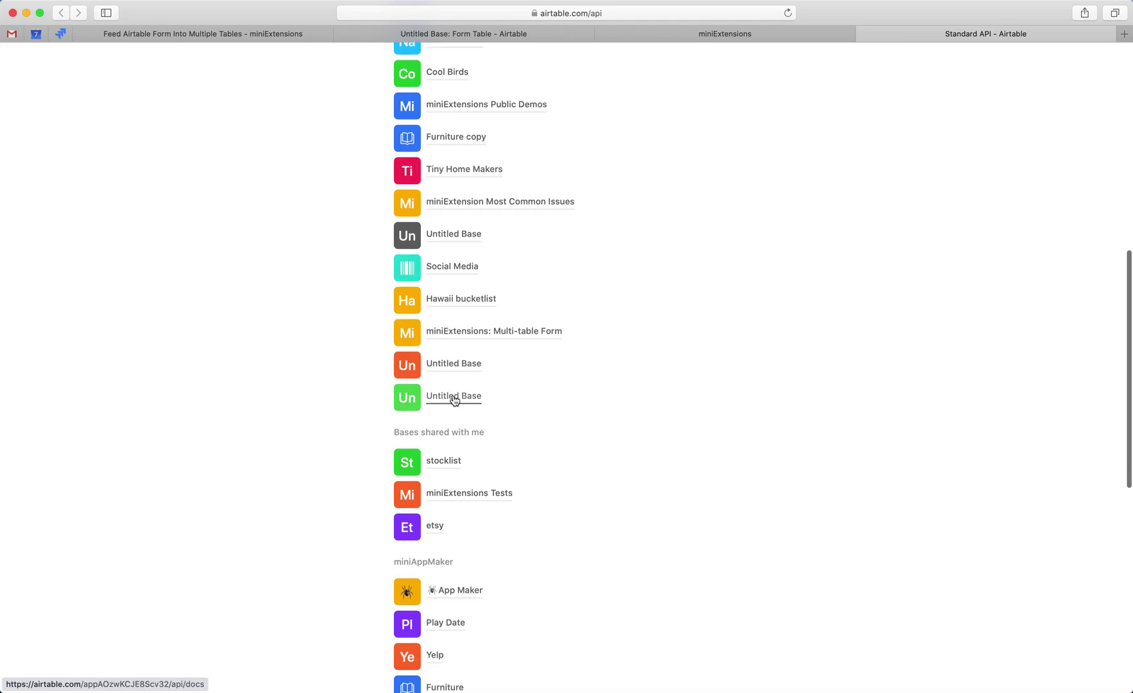
pyautogui.click(451, 397)
pyautogui.click(471, 14)
pyautogui.doubleClick(507, 12)
pyautogui.press('super+w')
pyautogui.doubleClick(526, 292)
pyautogui.hotkey('ctrl', 'shift', 'Tab')
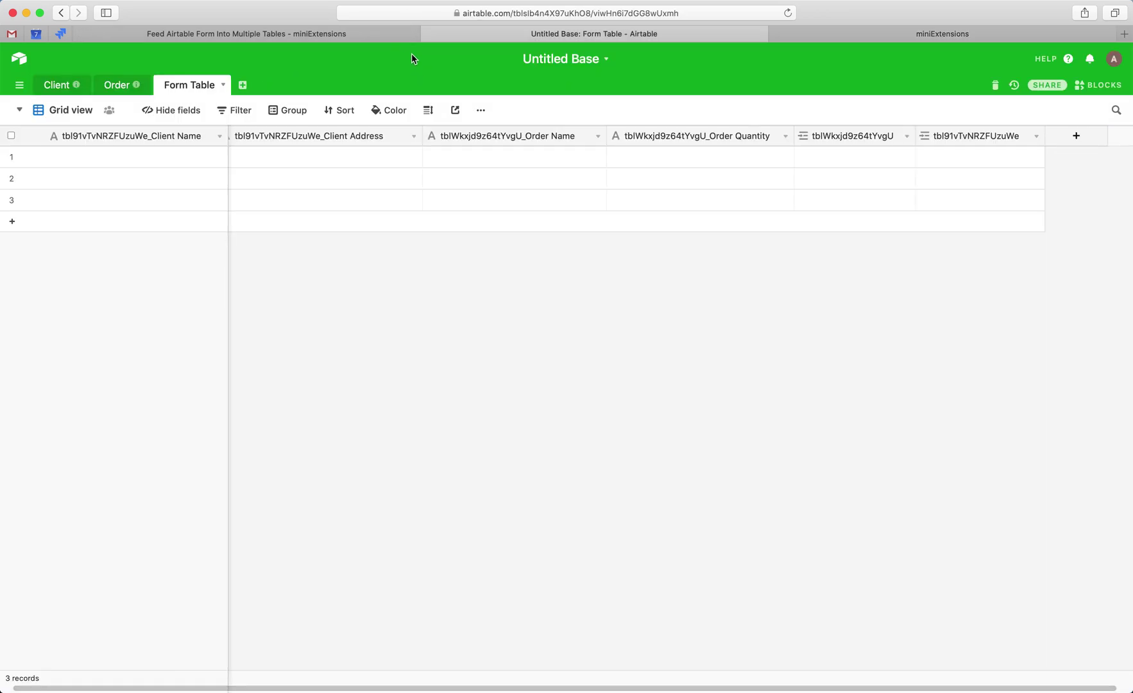
pyautogui.click(901, 30)
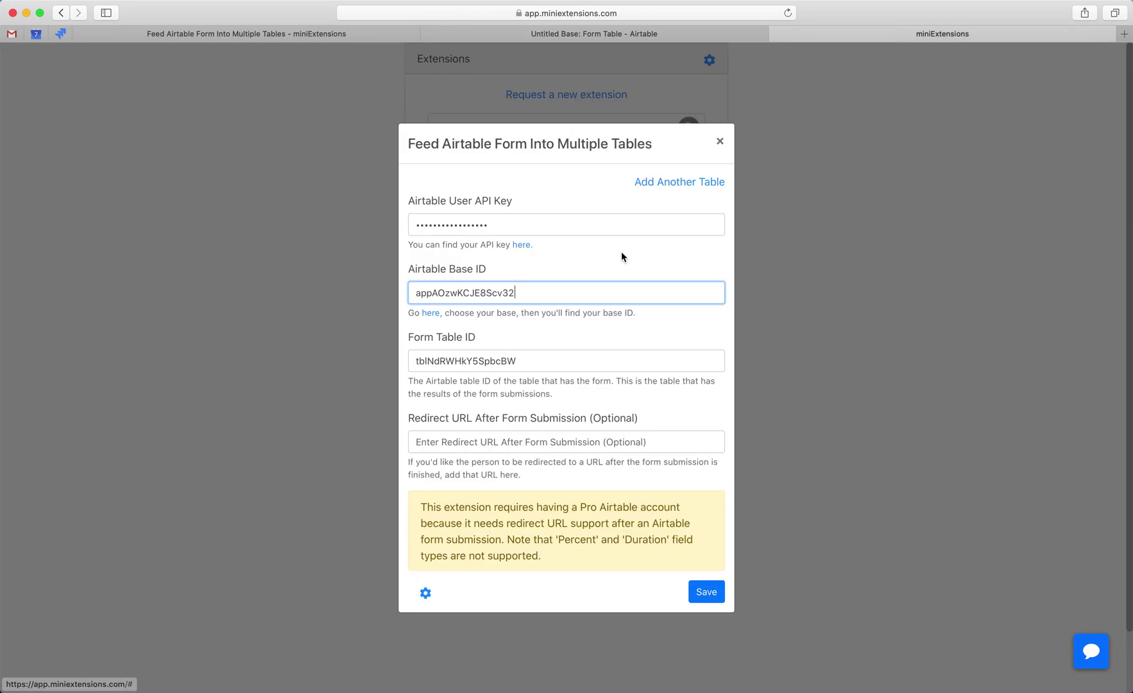
pyautogui.click(620, 35)
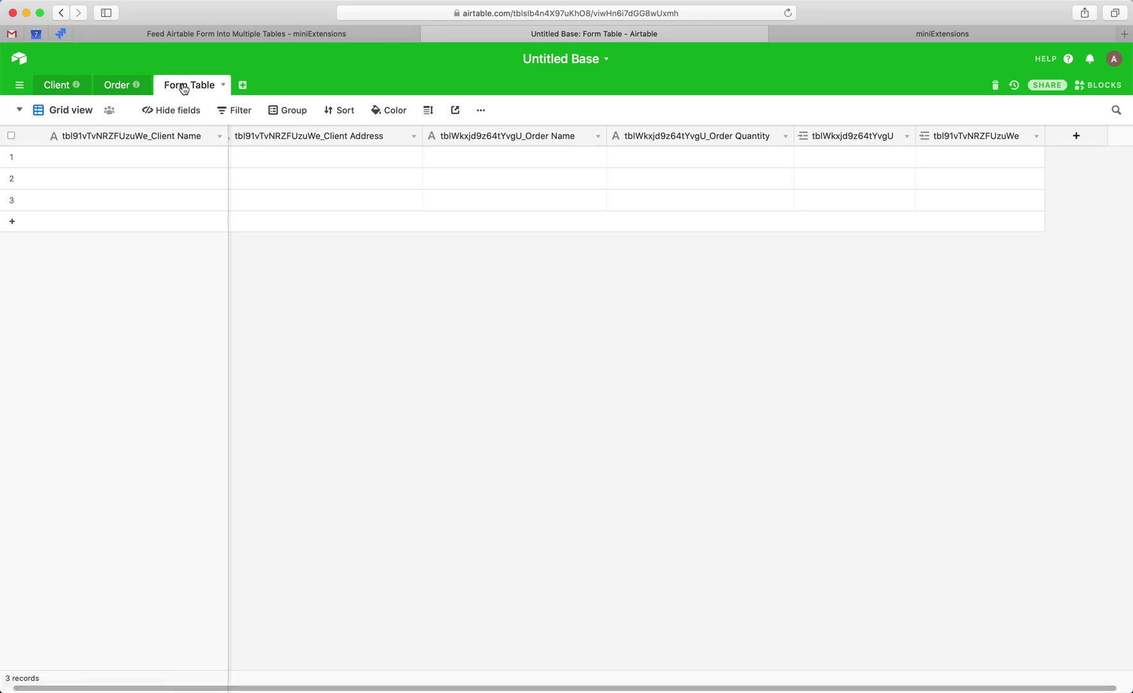
pyautogui.click(477, 12)
pyautogui.doubleClick(477, 12)
pyautogui.press('super+c')
pyautogui.hotkey('ctrl', 'Tab')
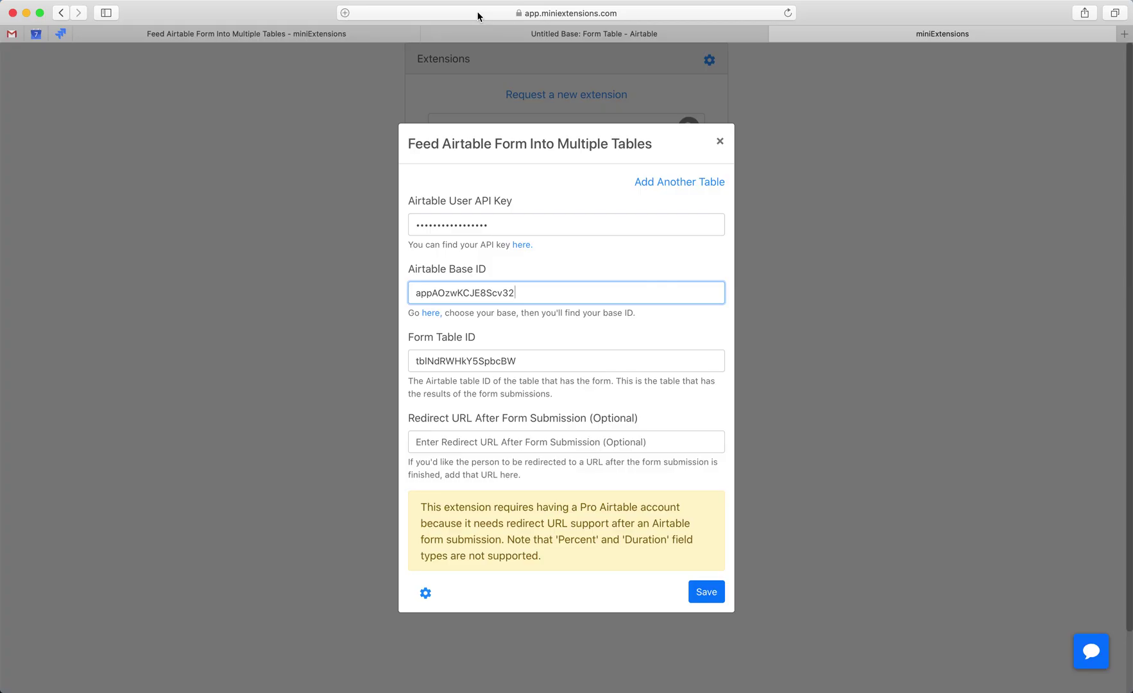
pyautogui.doubleClick(531, 359)
pyautogui.press('super+v')
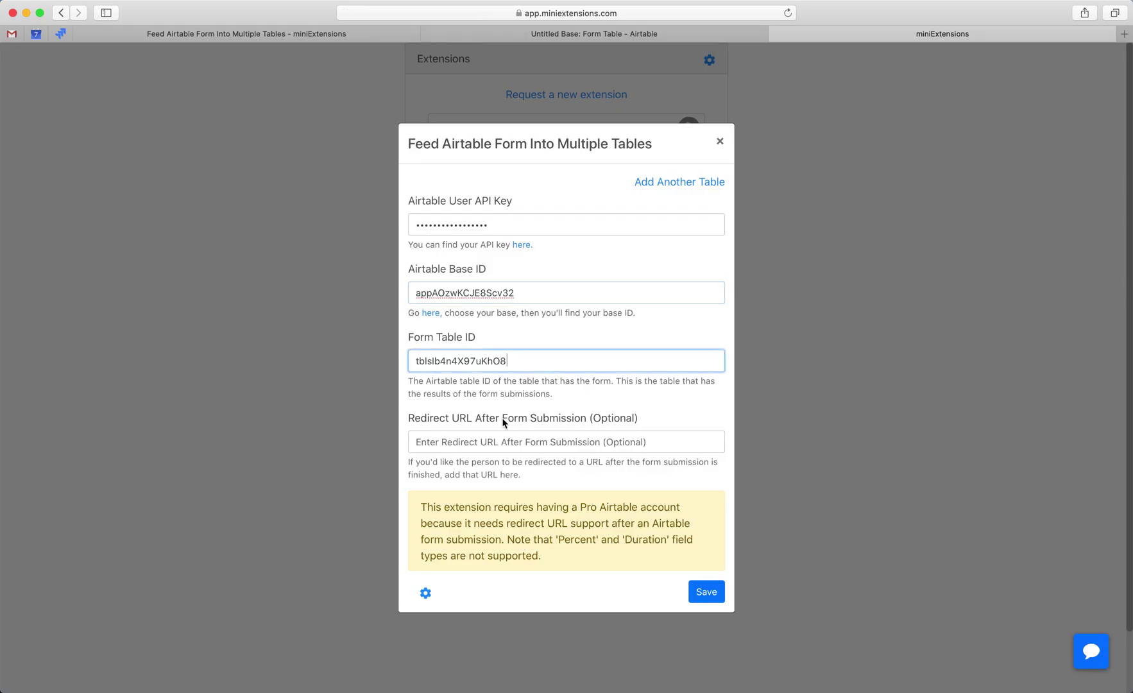
pyautogui.click(494, 440)
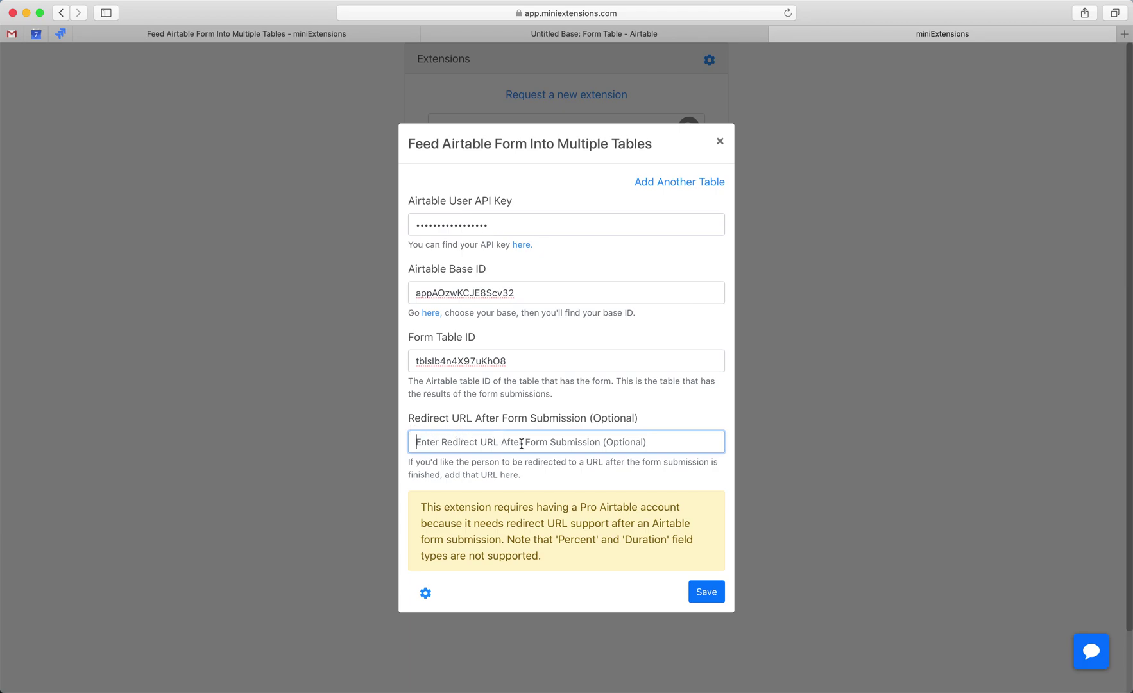
pyautogui.click(700, 593)
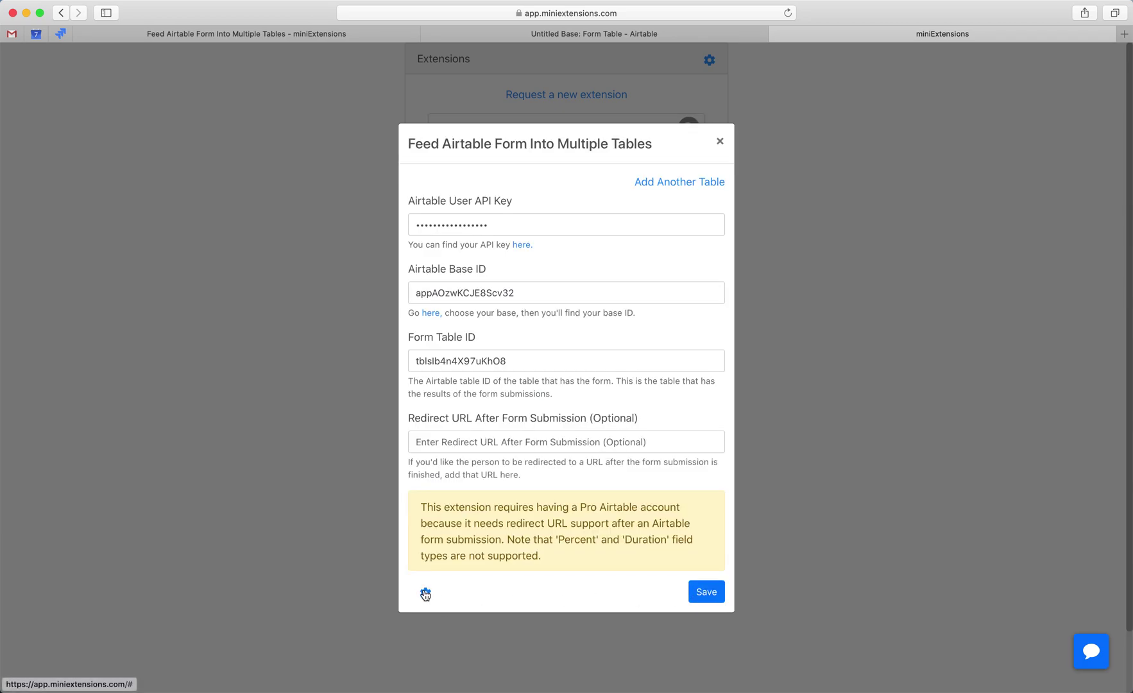
# - Reveal and copy the generated Airtable Form Redirect URL
pyautogui.click(425, 593)
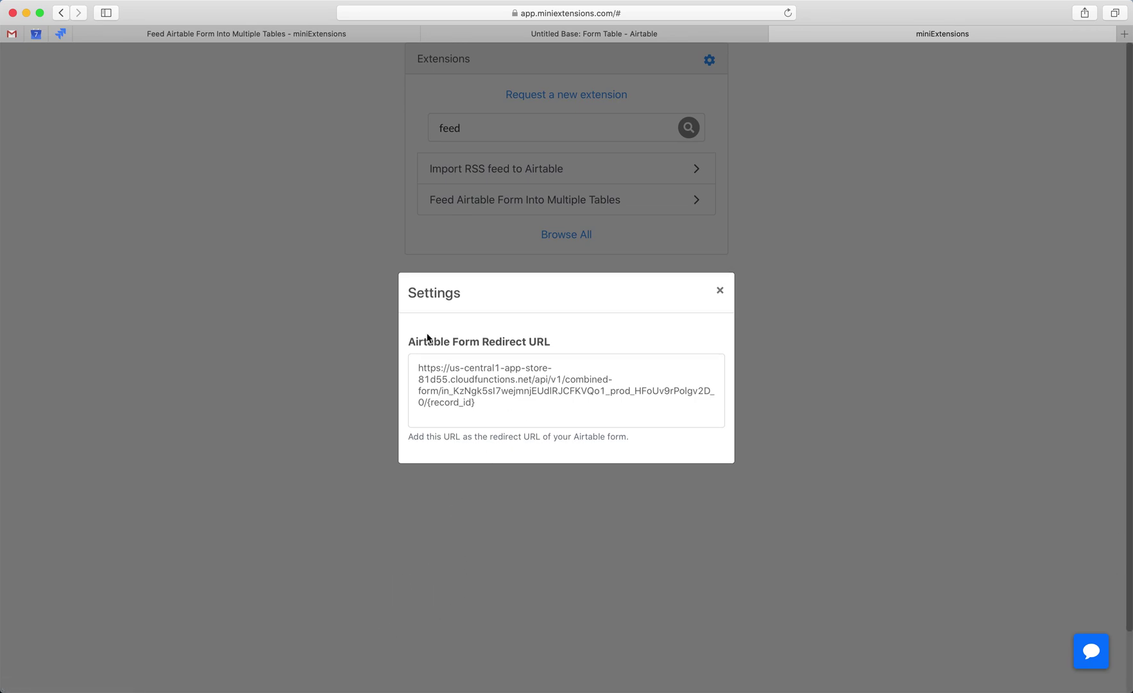
pyautogui.moveTo(410, 342); pyautogui.dragTo(581, 351)
pyautogui.click(557, 402)
pyautogui.moveTo(496, 405); pyautogui.dragTo(413, 365)
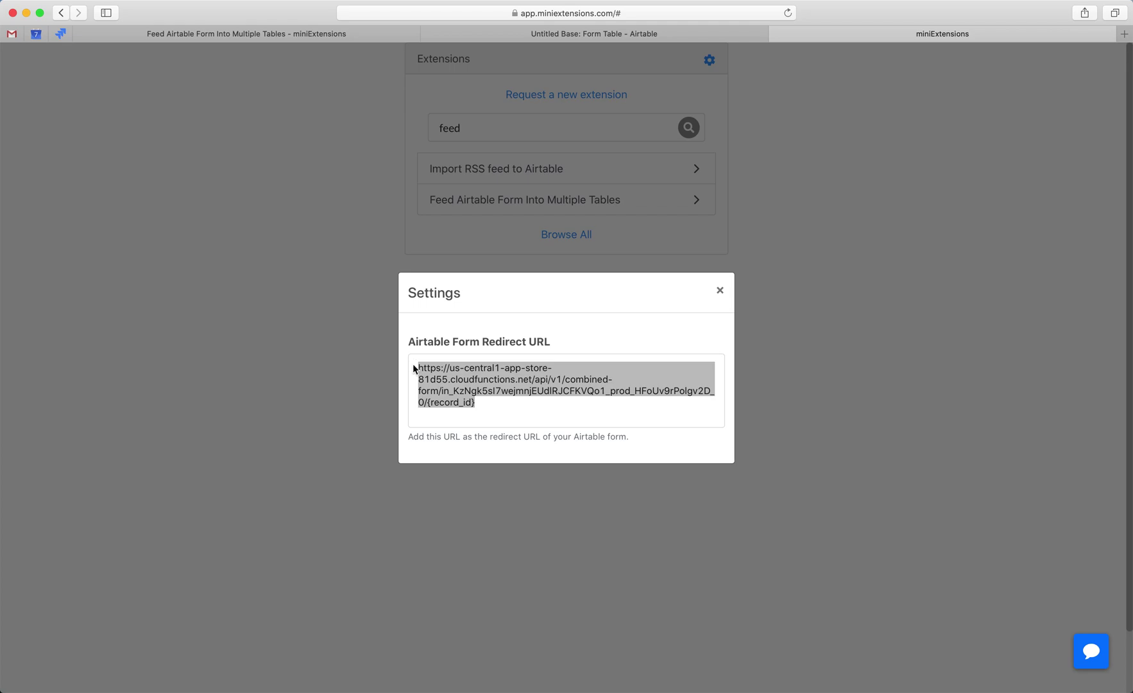
pyautogui.click(597, 33)
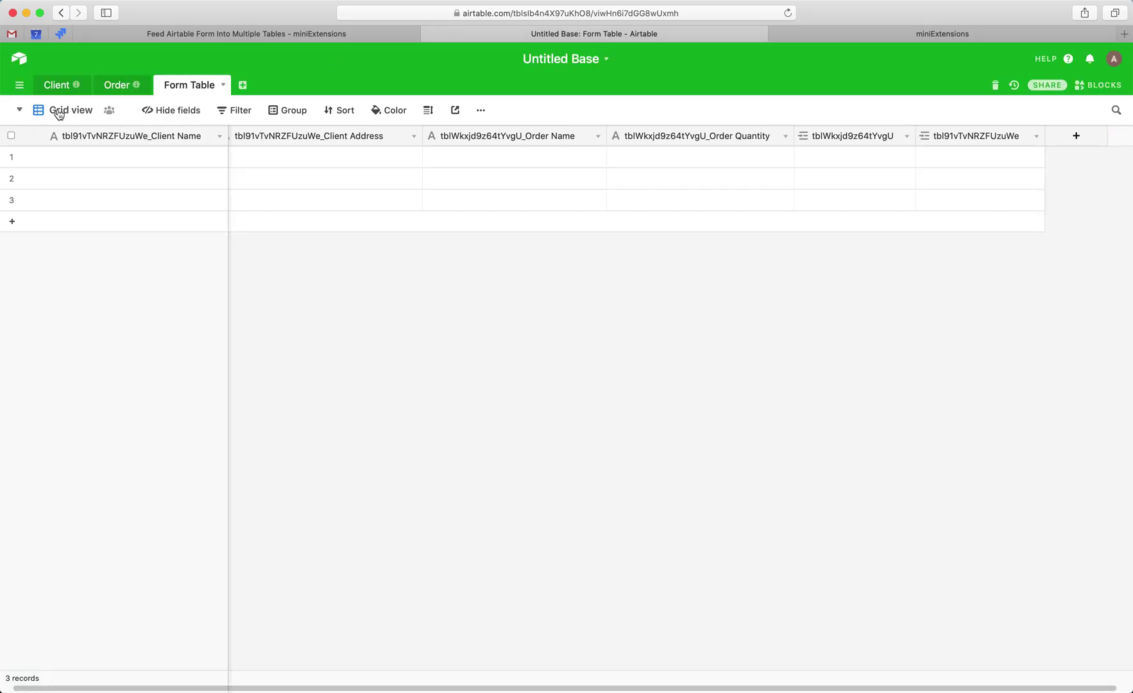
# - Create a new Form view for the Form Table
pyautogui.click(59, 111)
pyautogui.click(200, 212)
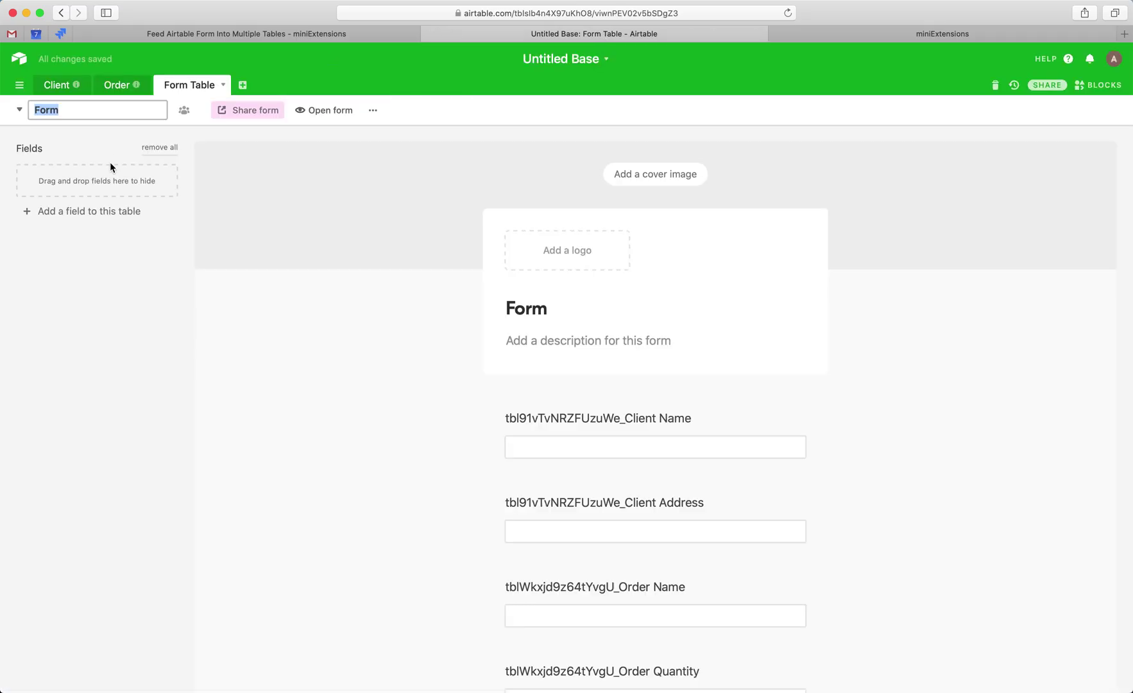
pyautogui.scroll(-10, 377, 379)
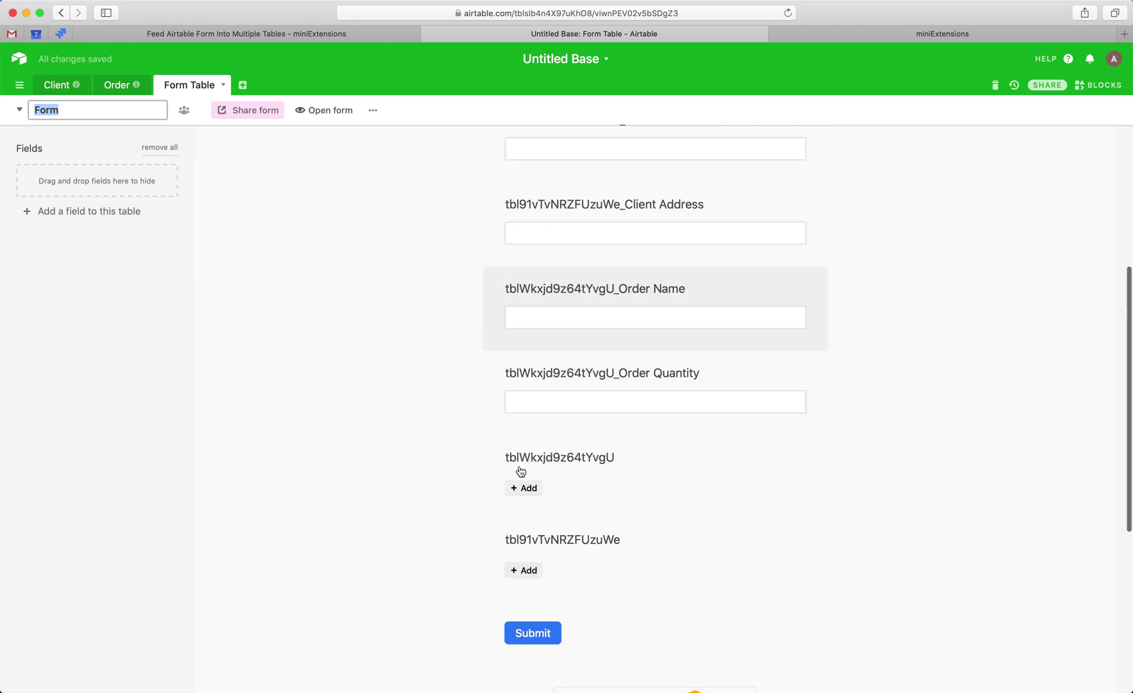
pyautogui.scroll(-3, 519, 488)
# - Turn on Redirect to URL with the miniExtensions redirect URL and save it
pyautogui.click(513, 512)
pyautogui.press('super+v')
pyautogui.click(648, 433)
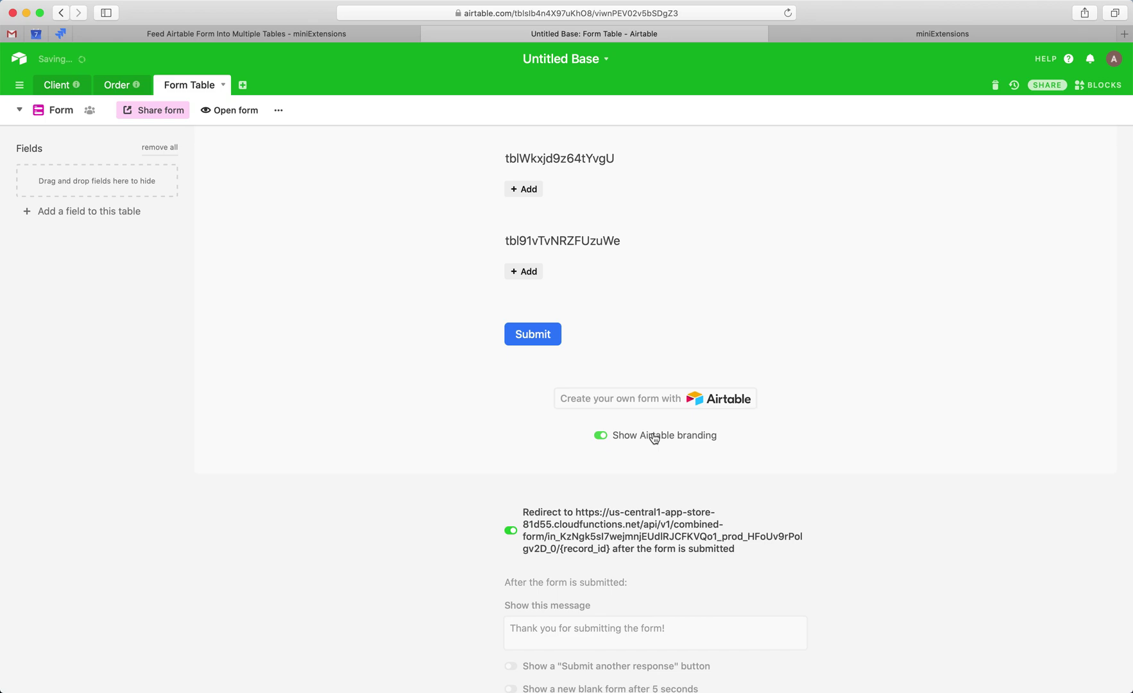
pyautogui.scroll(2, 587, 445)
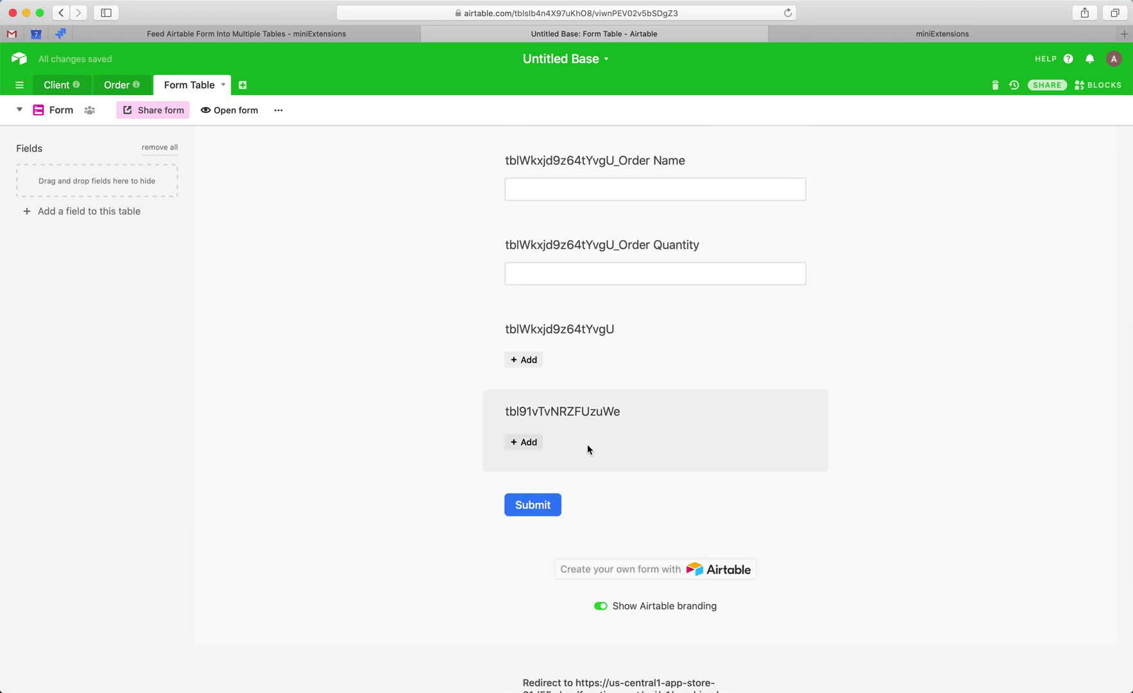
pyautogui.scroll(6, 586, 445)
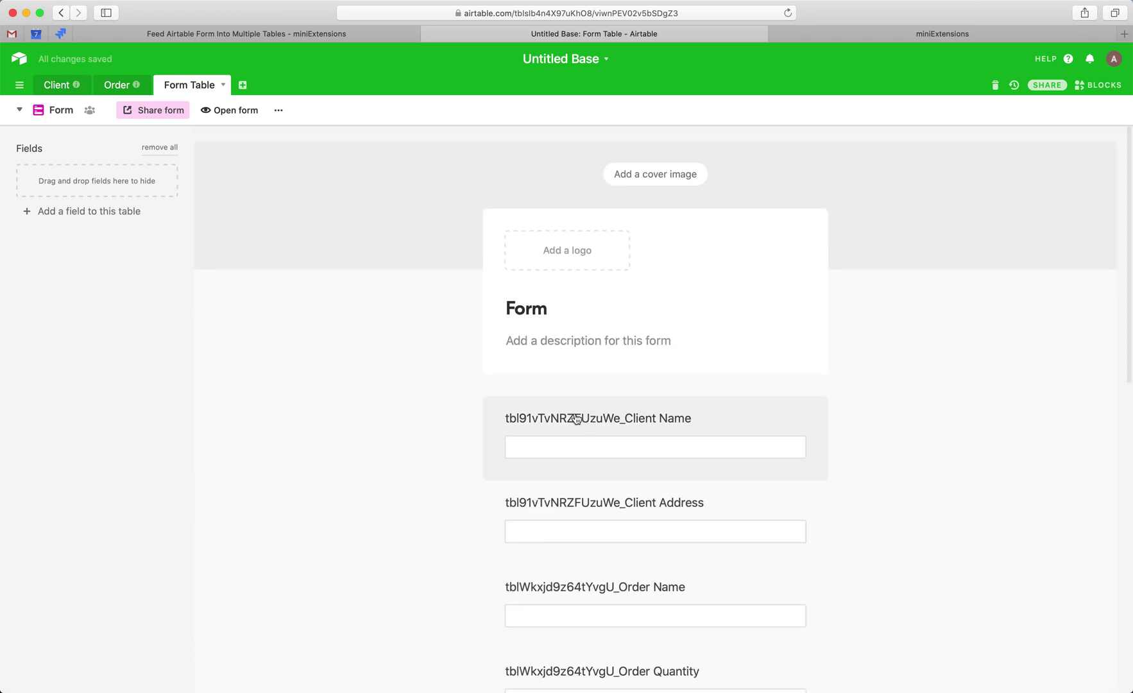
pyautogui.scroll(-2, 581, 418)
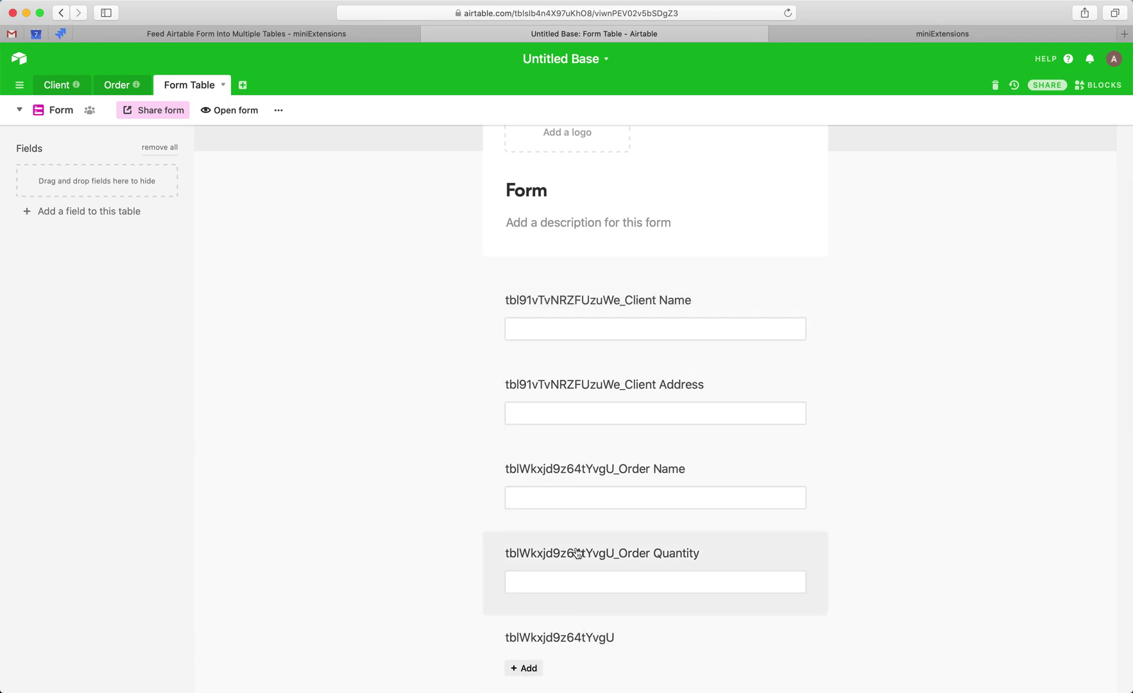
pyautogui.scroll(-2, 579, 313)
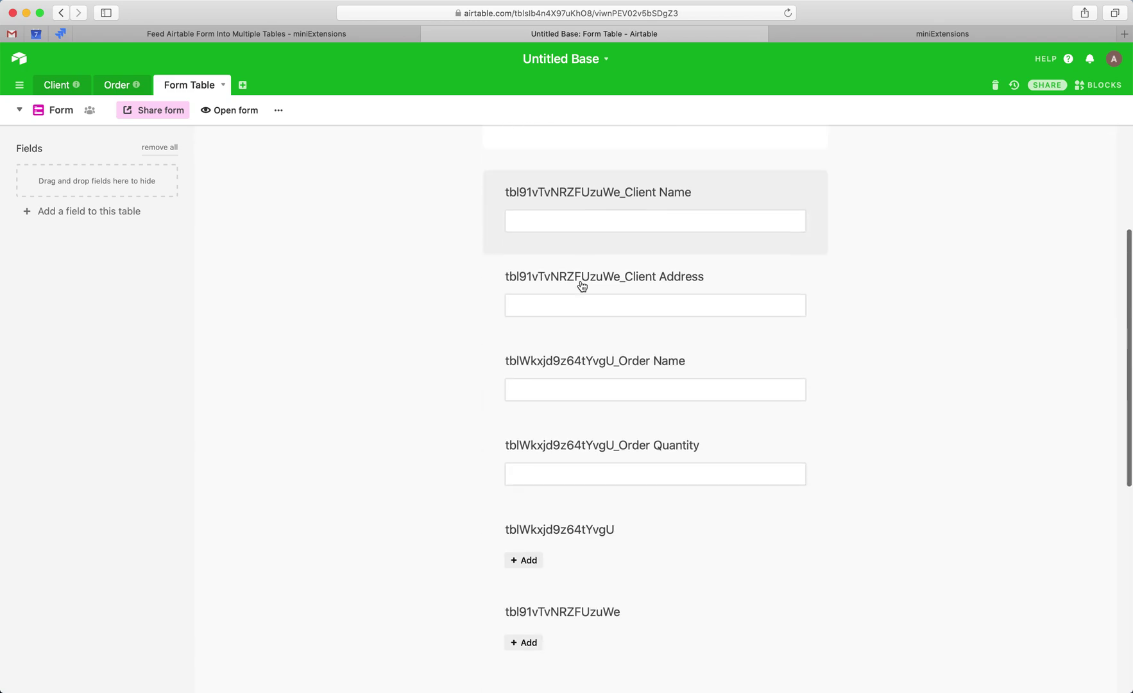
pyautogui.scroll(1, 611, 197)
pyautogui.click(610, 201)
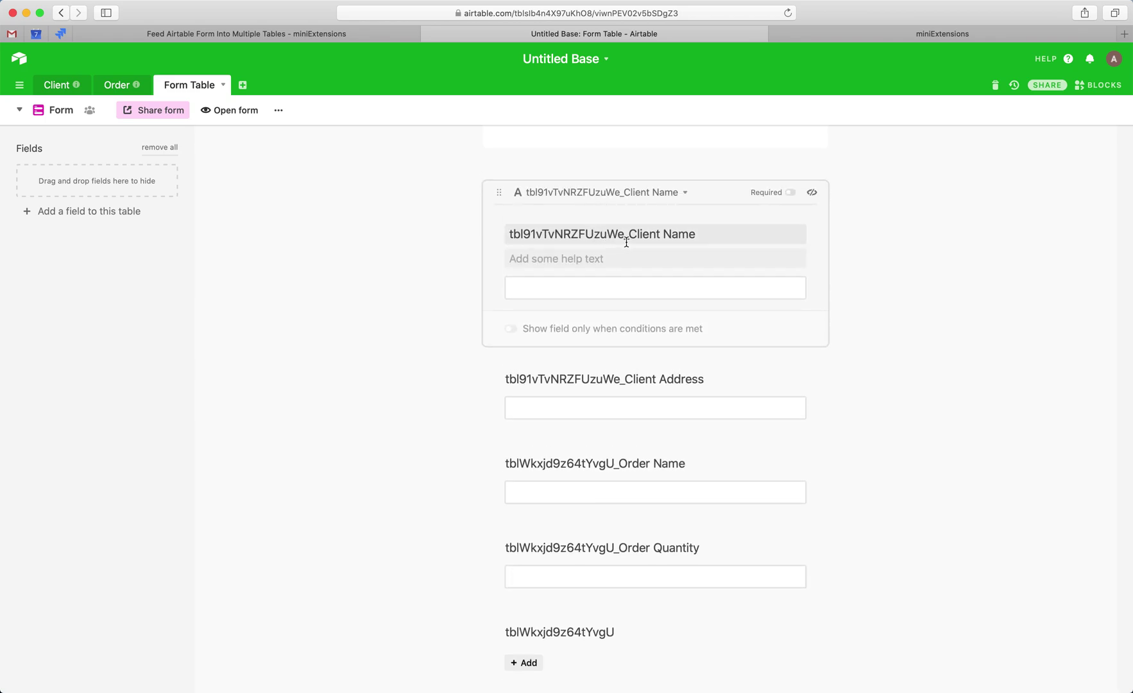
# - Strip the table-ID prefixes so the labels read Client Name and Client Address
pyautogui.moveTo(632, 234); pyautogui.dragTo(475, 232)
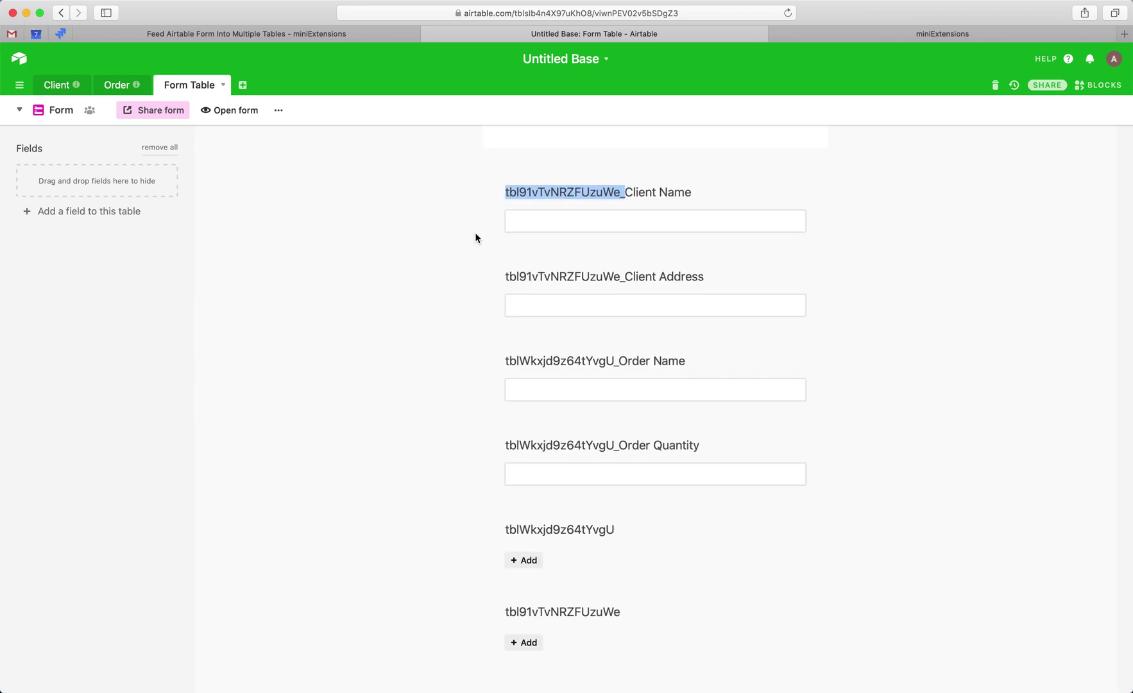
pyautogui.press('BackSpace')
pyautogui.click(351, 359)
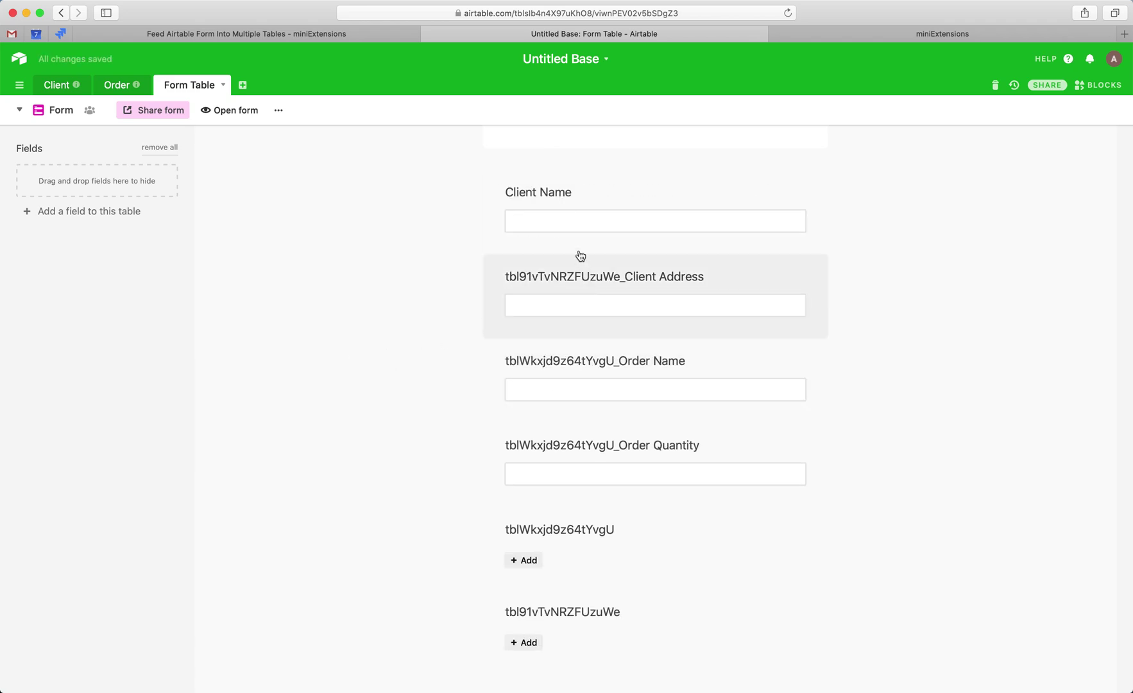
pyautogui.click(589, 281)
pyautogui.moveTo(631, 322); pyautogui.dragTo(420, 323)
pyautogui.click(606, 323)
pyautogui.press('BackSpace')
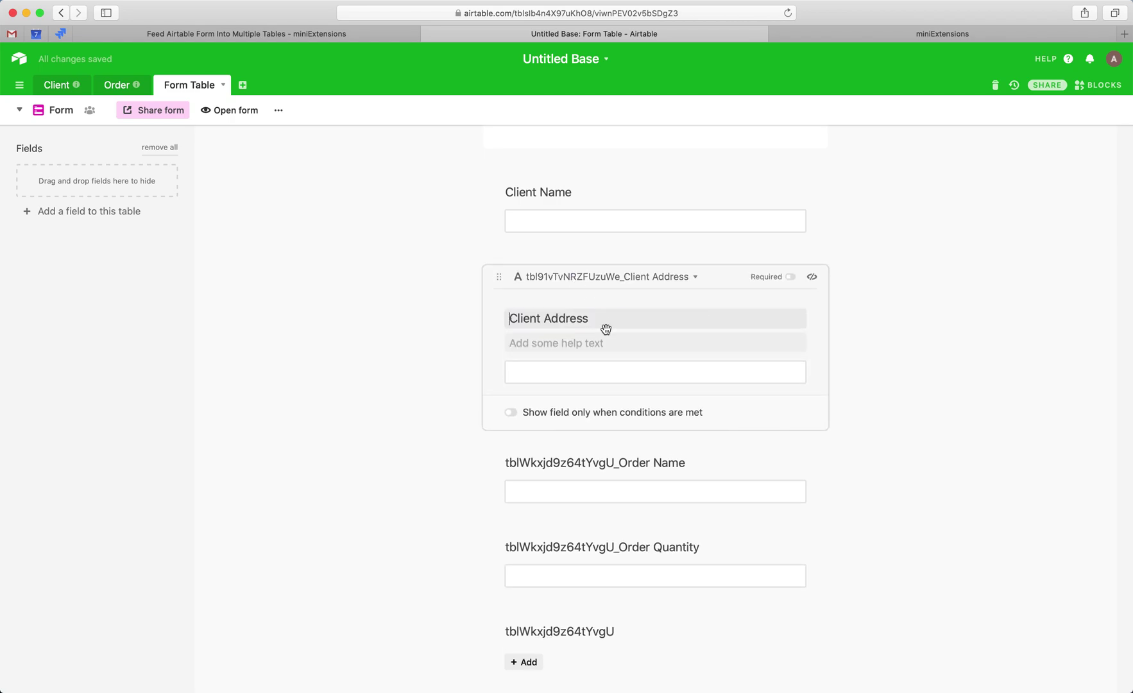
# - Strip the prefixes so the labels read Order Name and Order Quantity
pyautogui.click(607, 470)
pyautogui.moveTo(623, 405); pyautogui.dragTo(507, 402)
pyautogui.press('BackSpace')
pyautogui.click(623, 545)
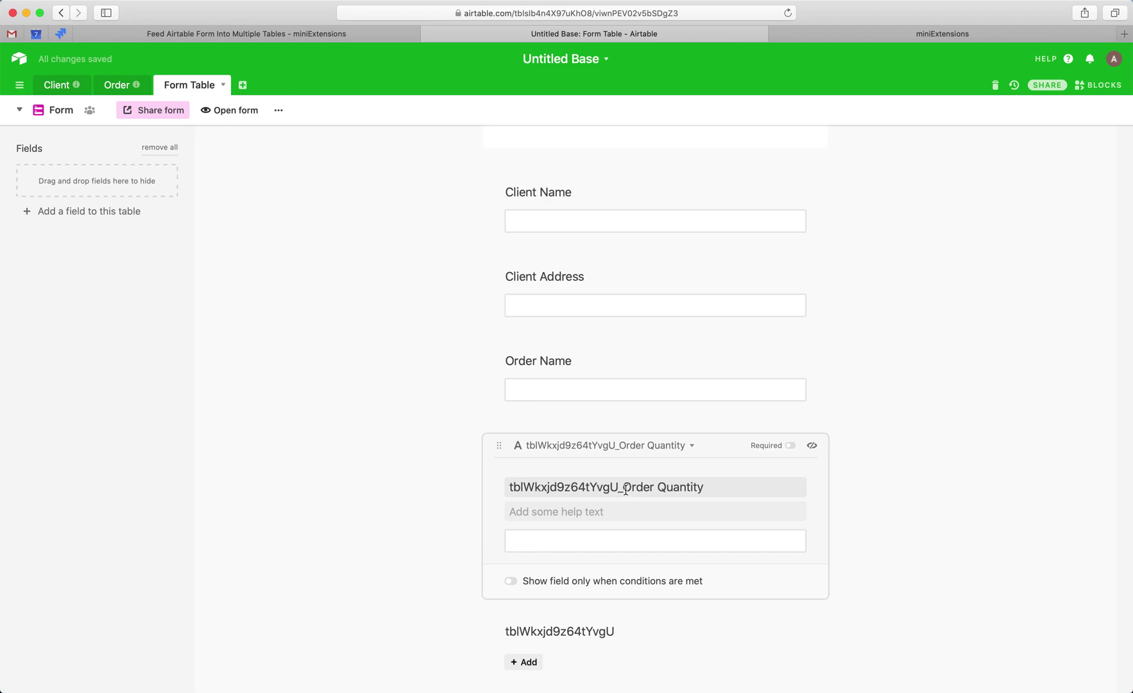
pyautogui.moveTo(625, 487); pyautogui.dragTo(508, 487)
pyautogui.press('BackSpace')
pyautogui.click(404, 443)
pyautogui.scroll(-3, 571, 329)
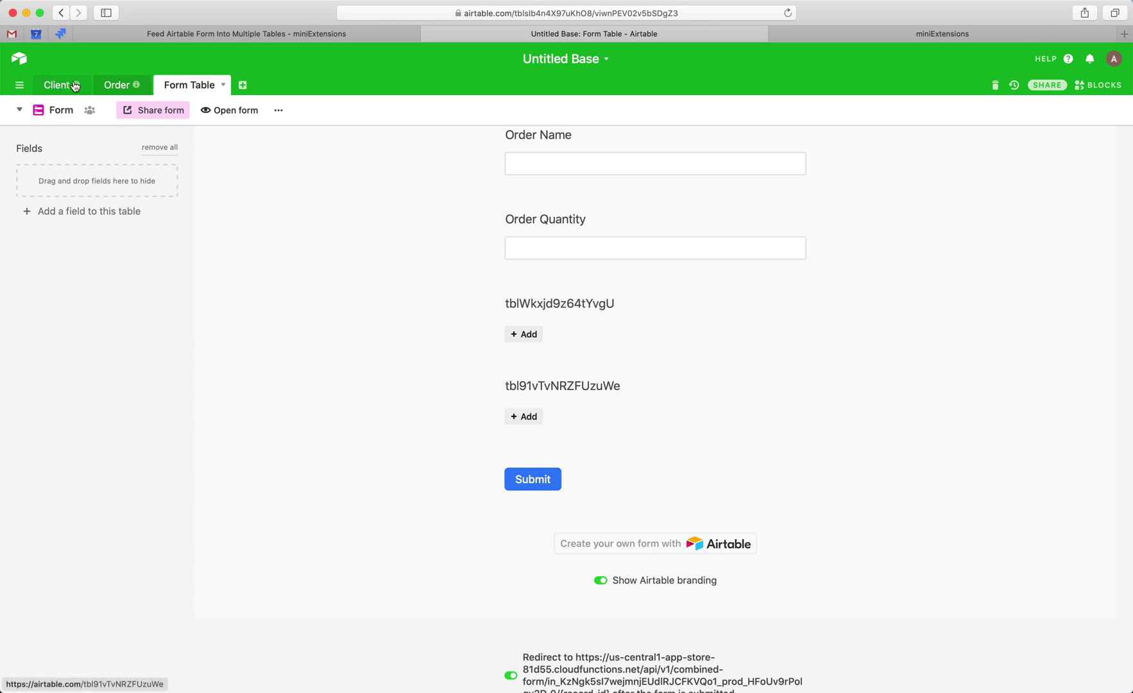
pyautogui.moveTo(523, 307); pyautogui.dragTo(89, 183)
pyautogui.moveTo(472, 322); pyautogui.dragTo(96, 212)
pyautogui.scroll(-2, 474, 271)
pyautogui.scroll(5, 473, 267)
pyautogui.scroll(-5, 473, 266)
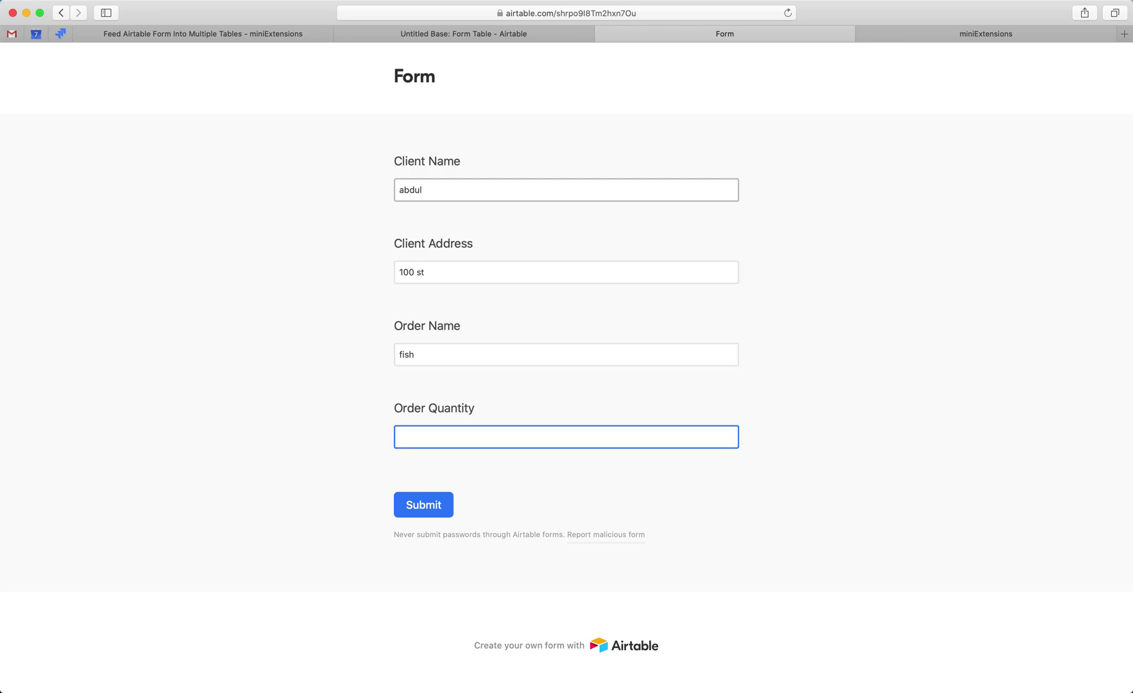
# - Enter an order quantity of 2, submit the fish order form, and return to Airtable
pyautogui.write('2')
pyautogui.click(426, 500)
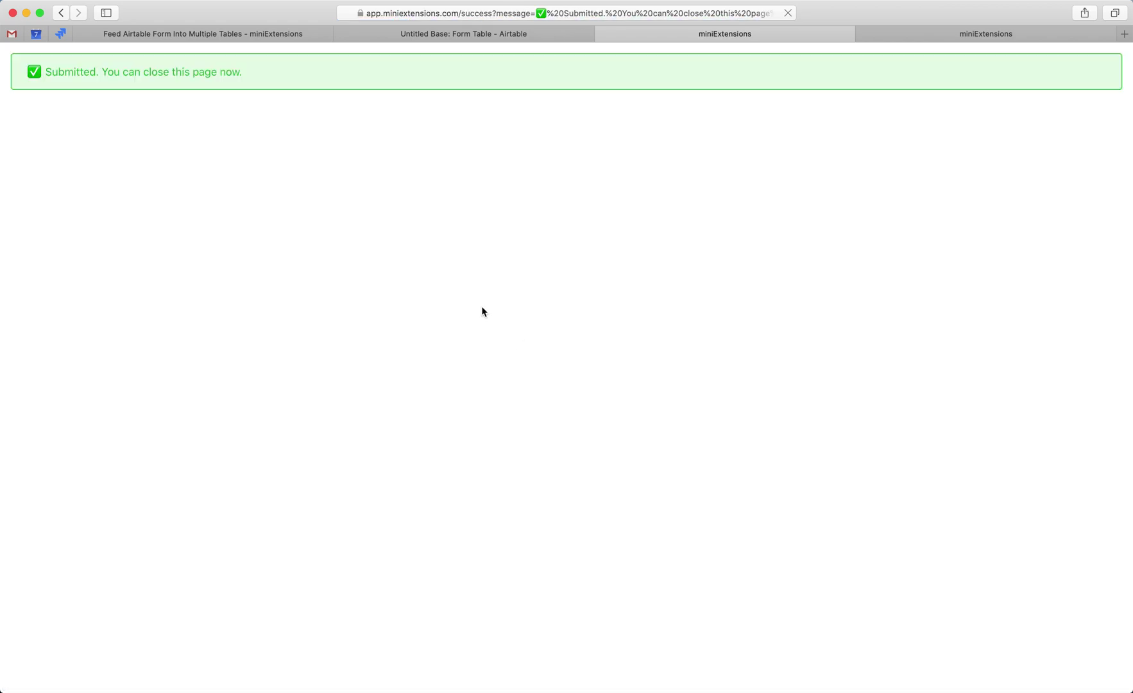
pyautogui.hotkey('ctrl', 'shift', 'Tab')
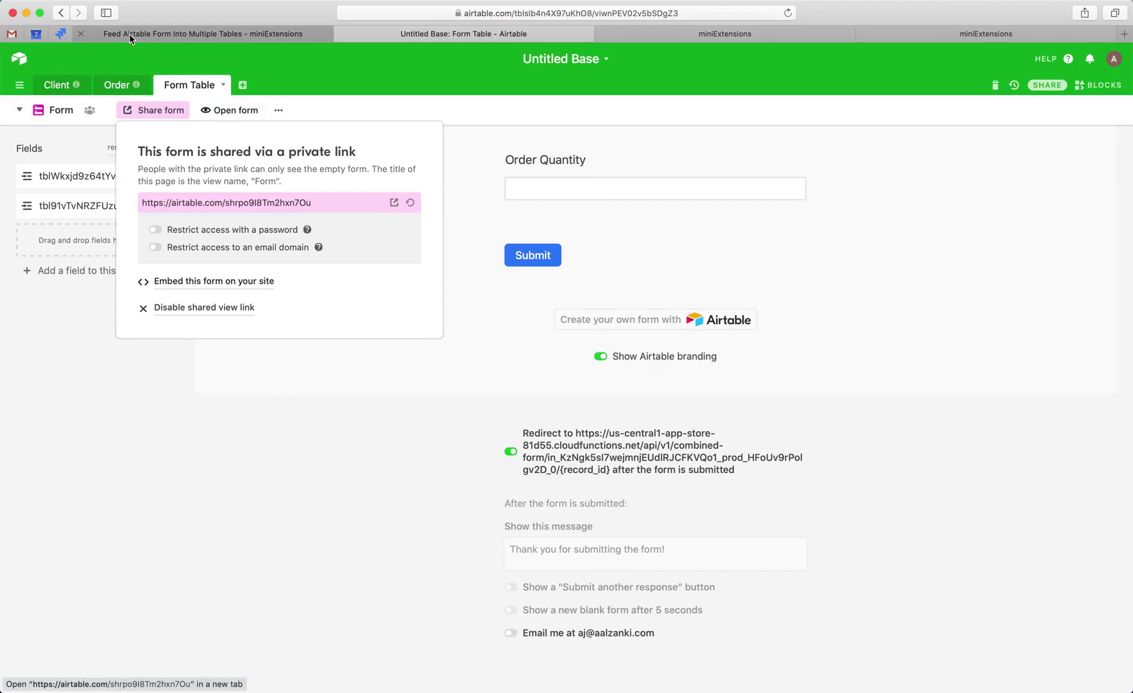
# - Delete the three empty records from the Client table
pyautogui.click(53, 93)
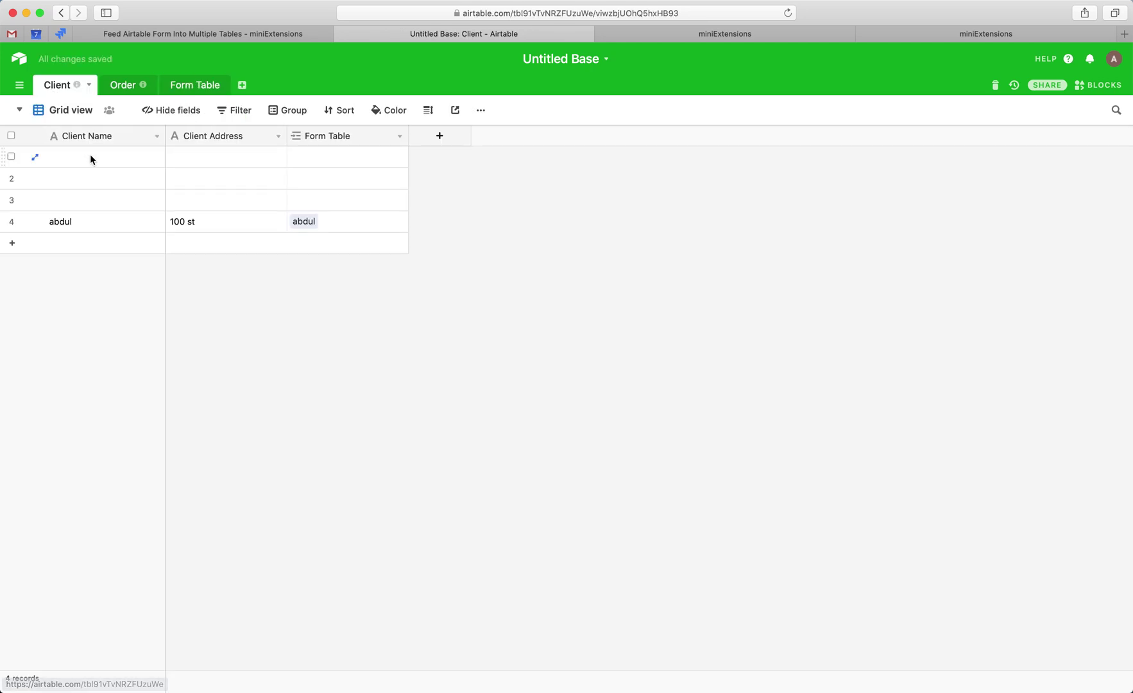
pyautogui.moveTo(101, 162); pyautogui.dragTo(316, 196)
pyautogui.rightClick(316, 197)
pyautogui.click(354, 232)
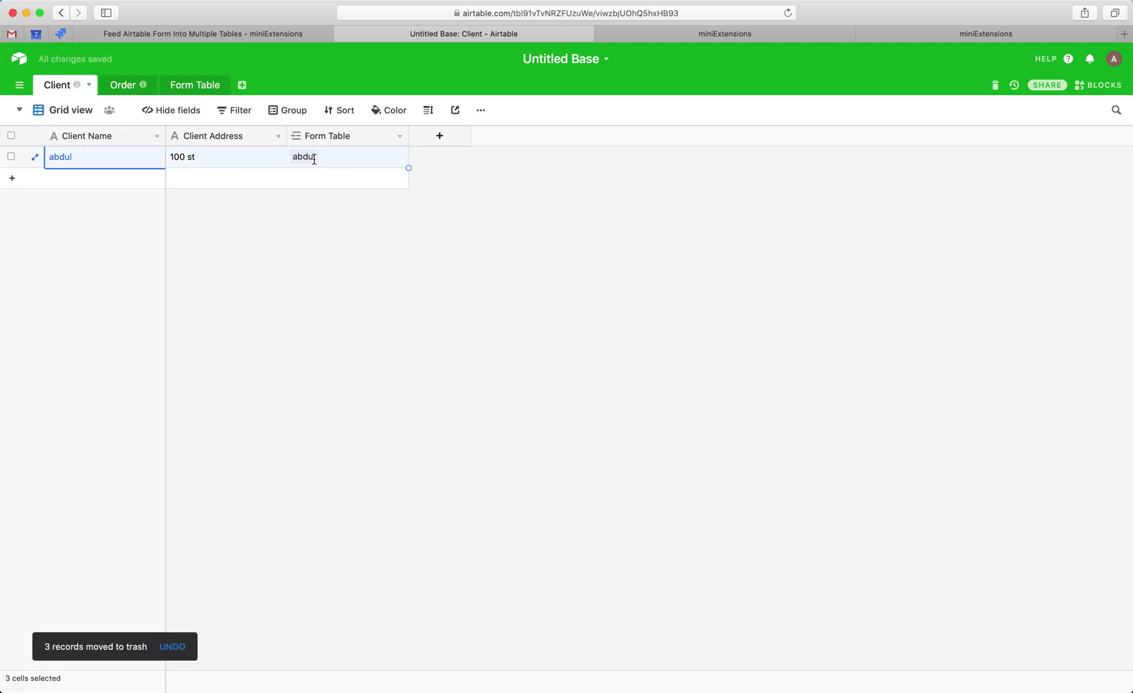
pyautogui.click(306, 258)
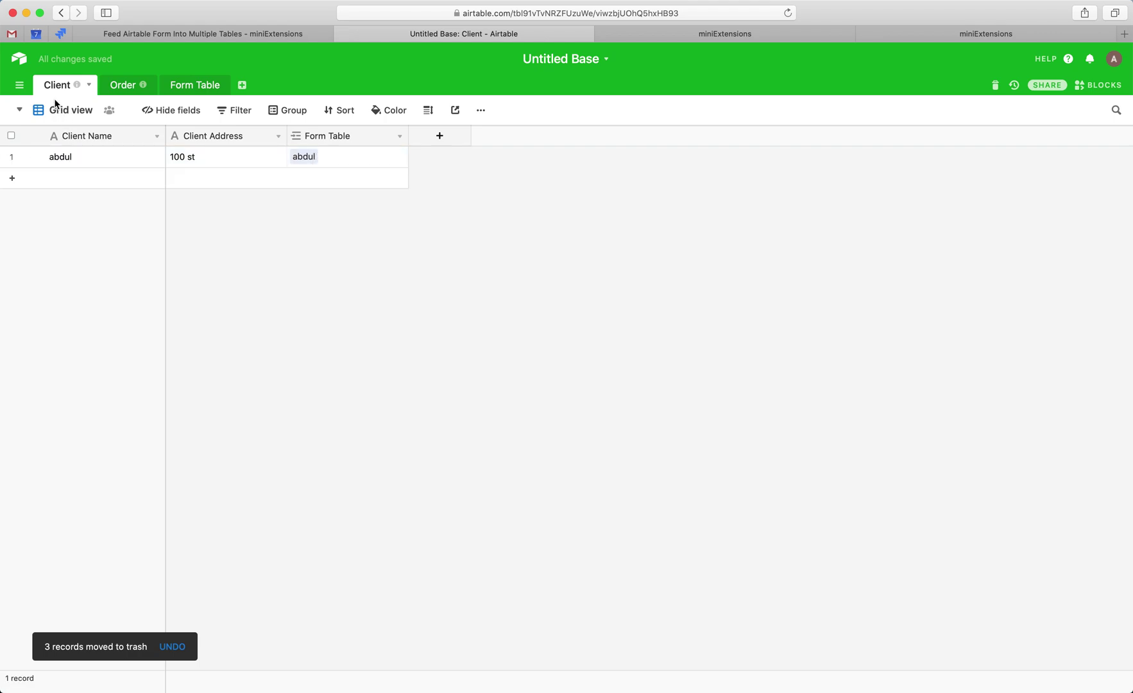
# - Delete the empty records from the Order table
pyautogui.click(120, 85)
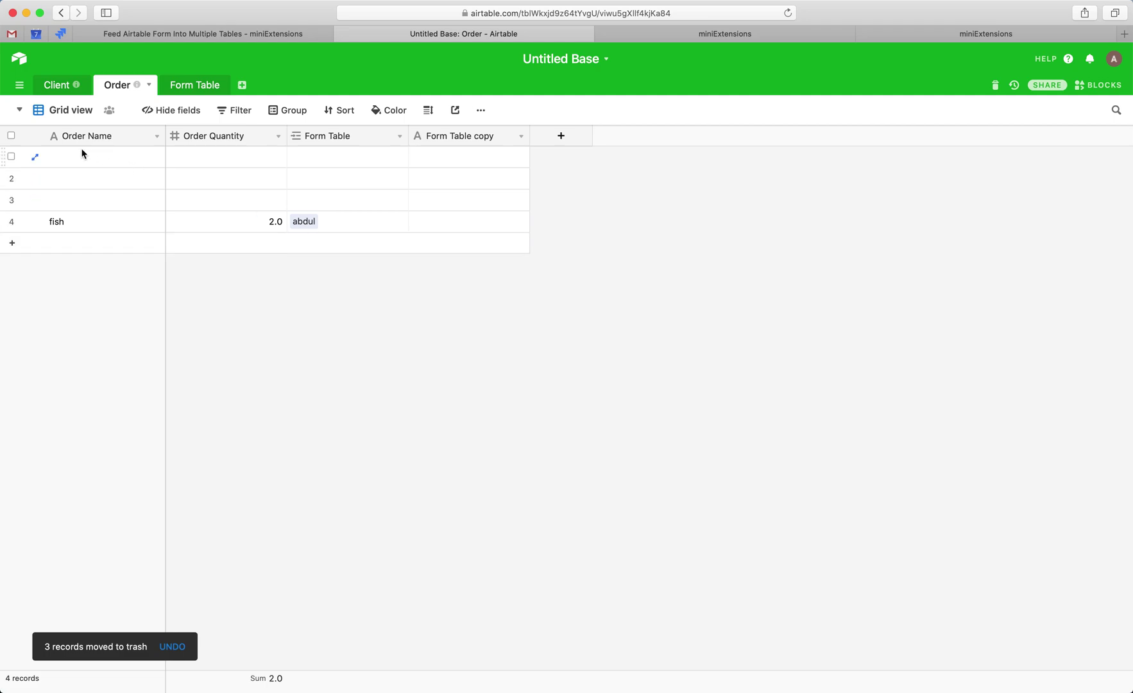
pyautogui.moveTo(81, 157); pyautogui.dragTo(348, 190)
pyautogui.rightClick(348, 190)
pyautogui.click(379, 246)
# - Show the Form Table in Grid view and select its three empty rows
pyautogui.click(182, 89)
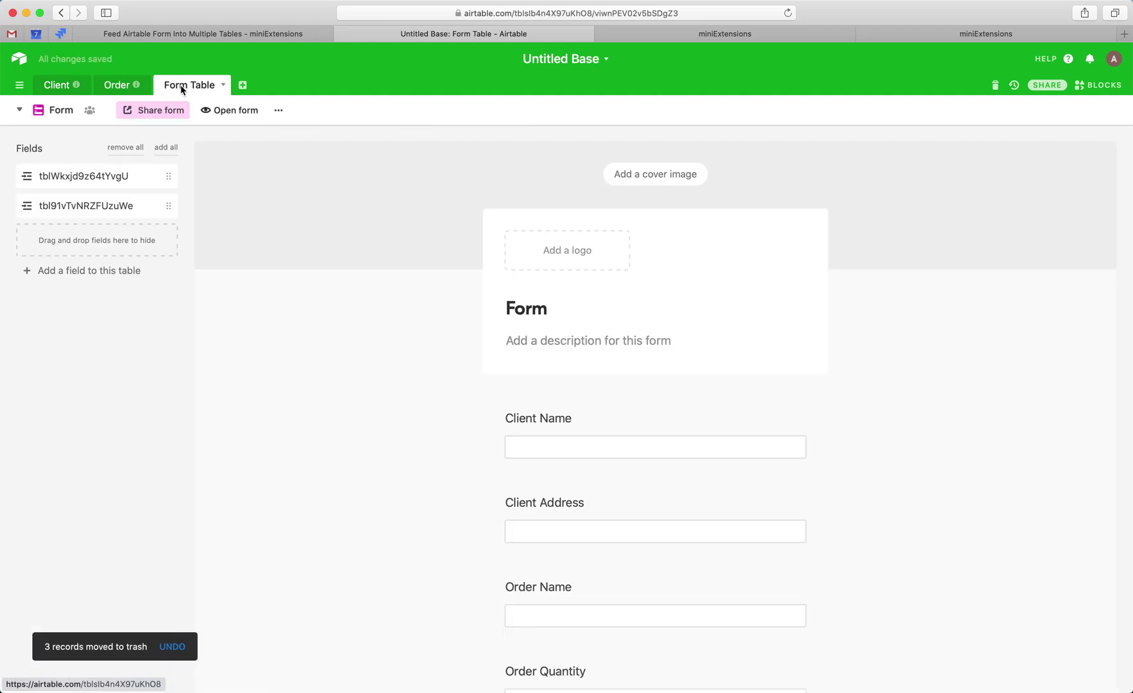
pyautogui.click(58, 112)
pyautogui.click(68, 146)
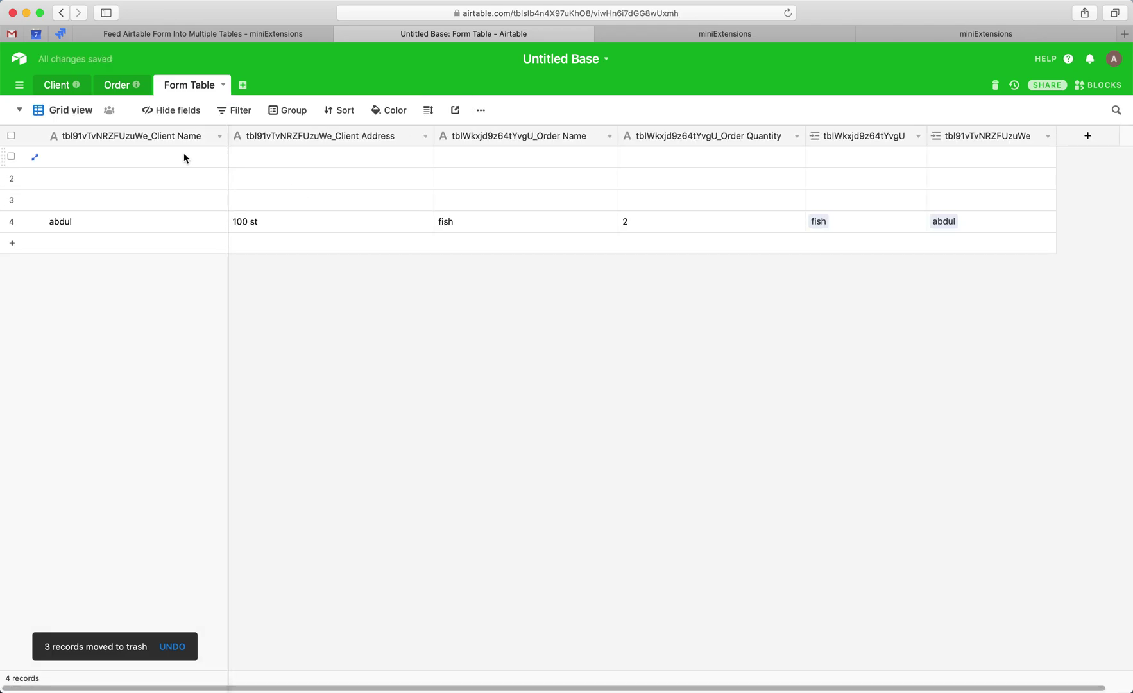
pyautogui.moveTo(184, 156); pyautogui.dragTo(744, 190)
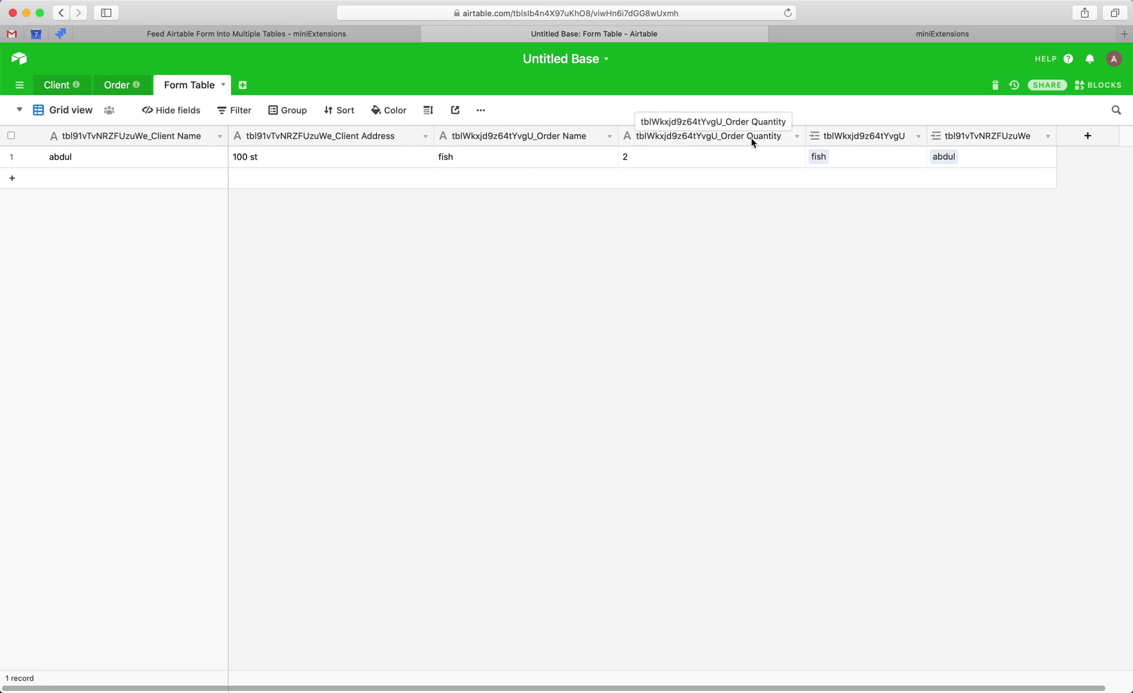
# - Look at the Order Quantity field settings and the Order table without making changes
pyautogui.doubleClick(660, 139)
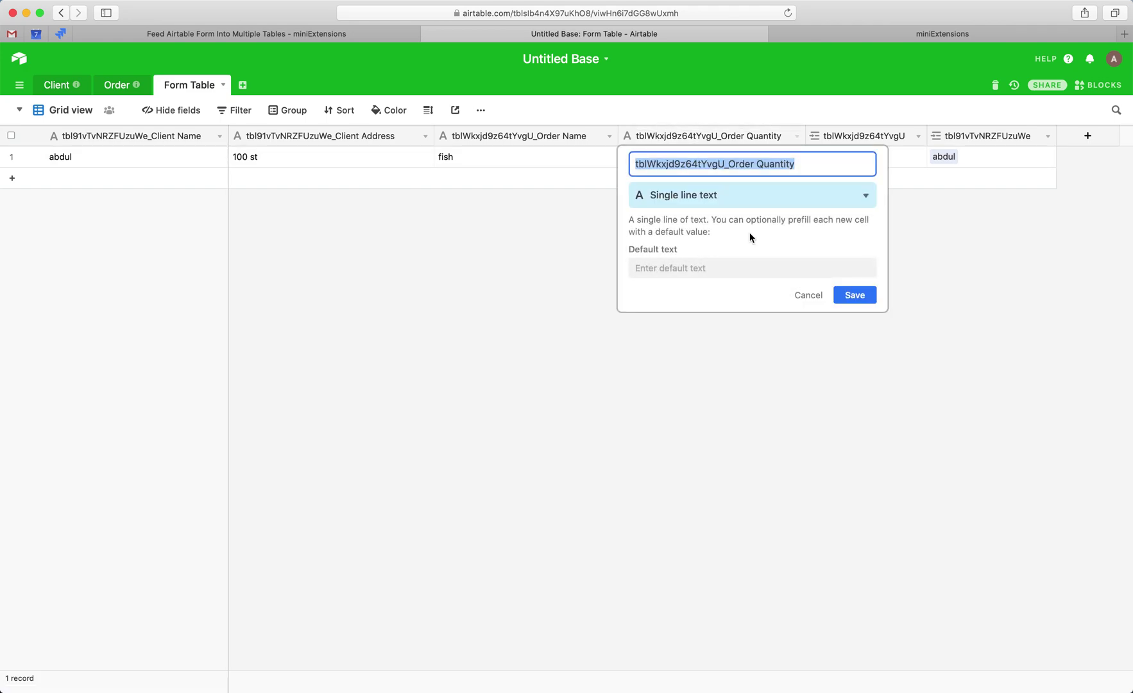
pyautogui.click(804, 299)
pyautogui.click(119, 85)
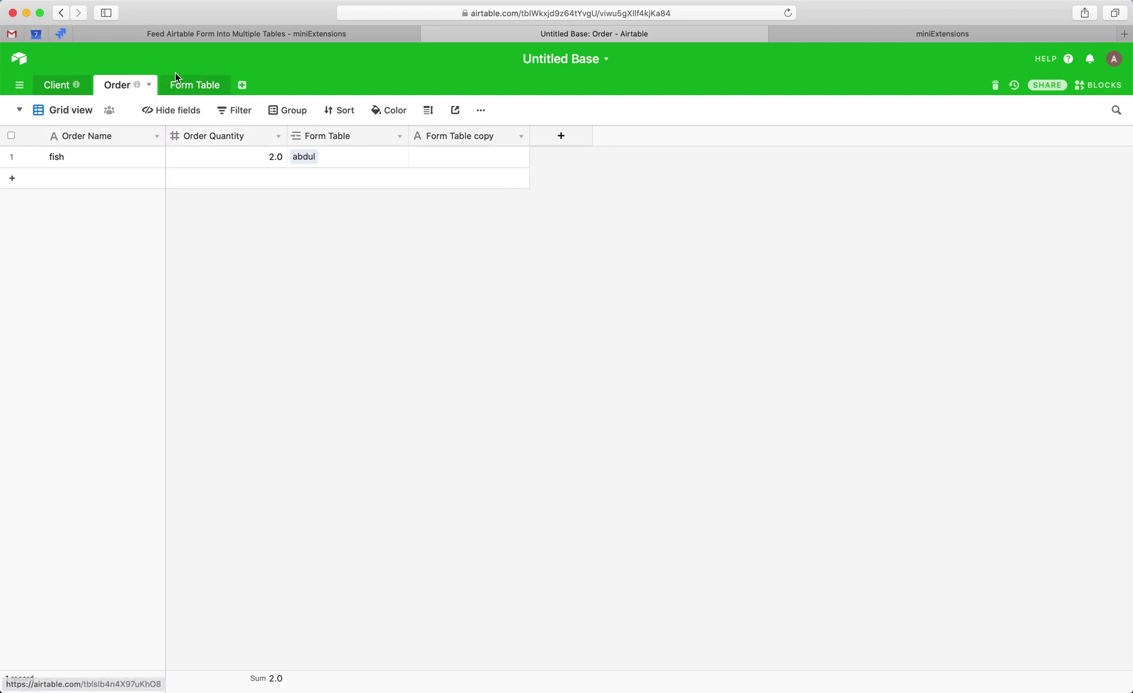
pyautogui.click(189, 85)
# - Change the Order Quantity field type to Number and save it
pyautogui.doubleClick(633, 134)
pyautogui.click(660, 196)
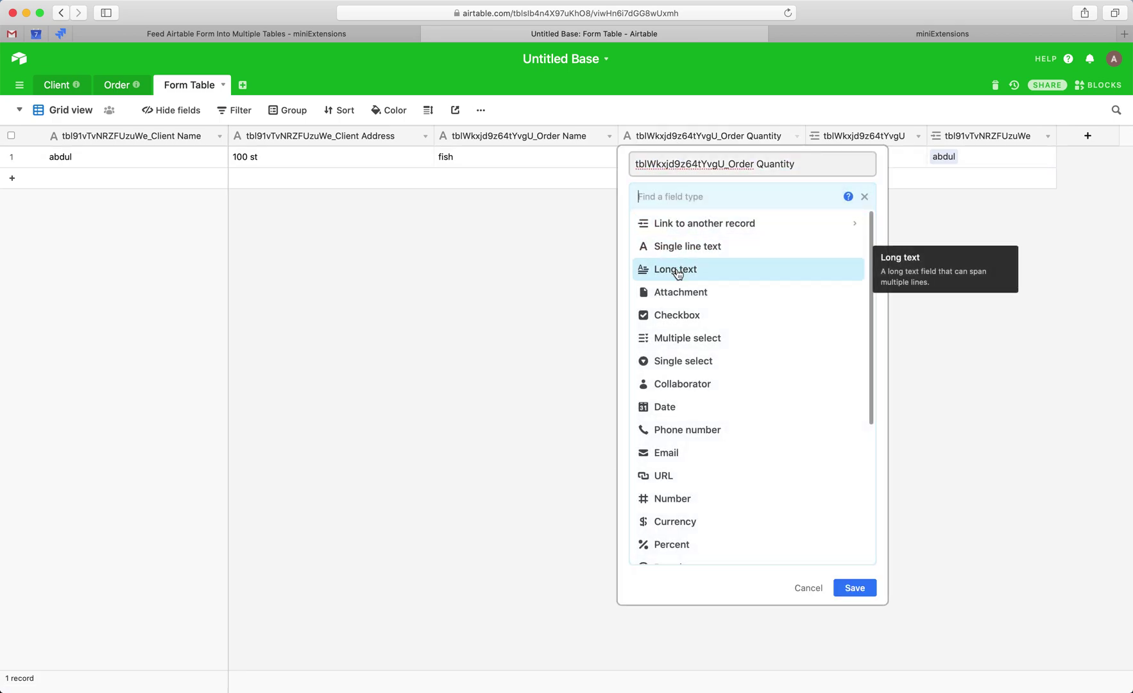
pyautogui.write('num')
pyautogui.press('Return')
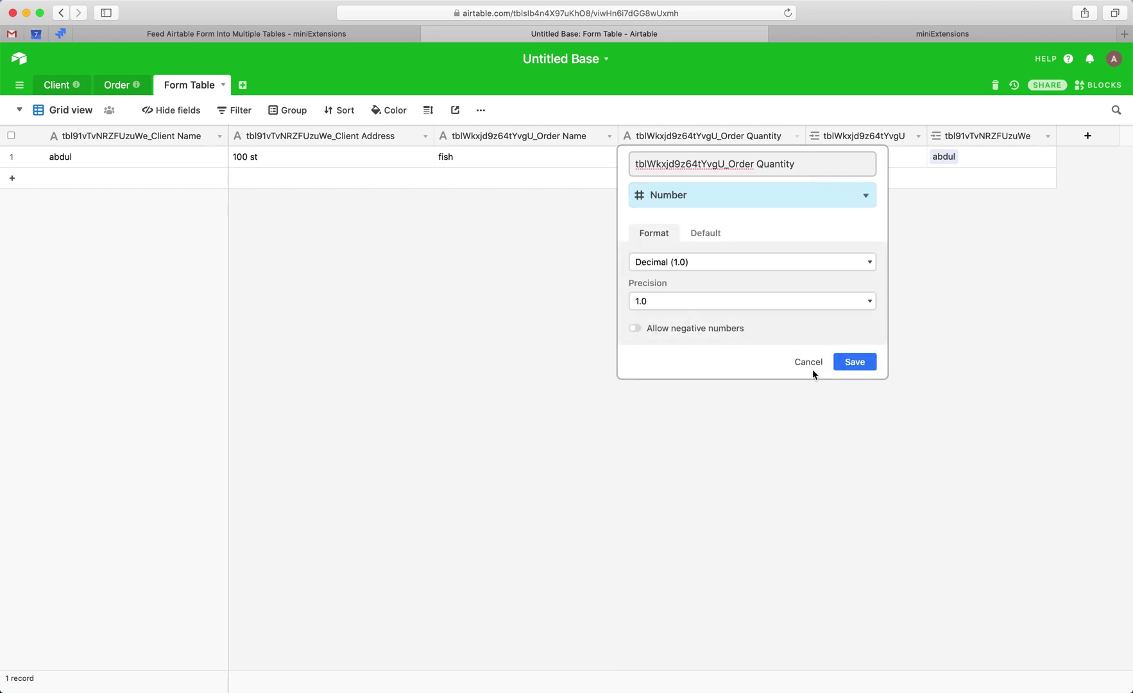
pyautogui.click(853, 363)
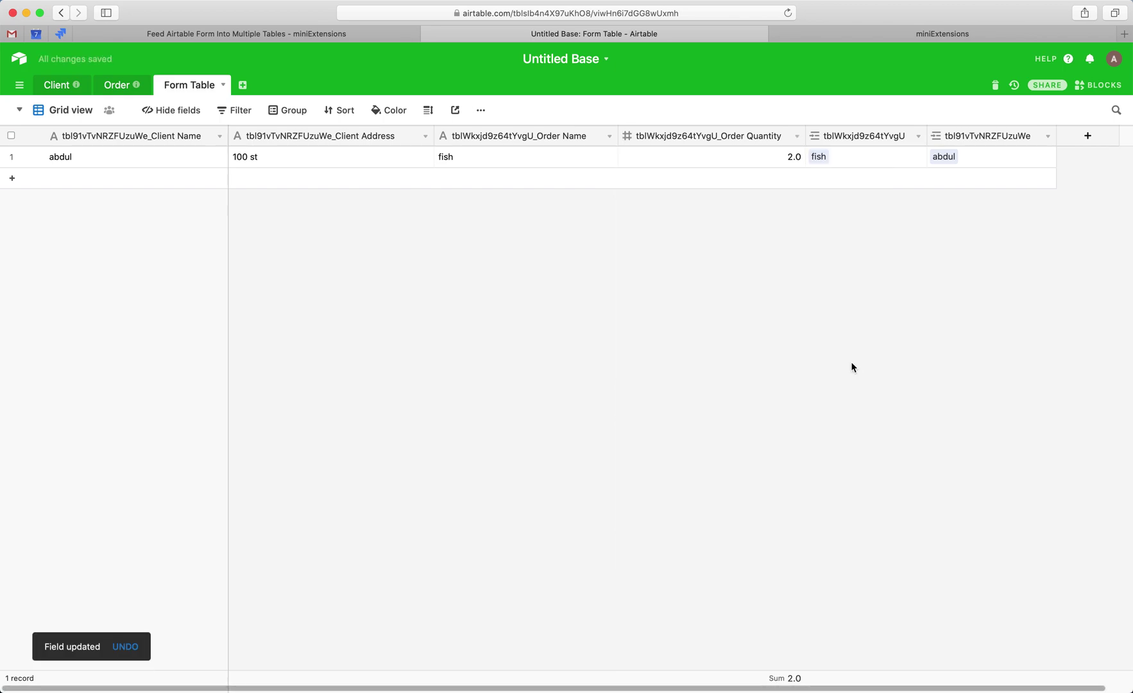